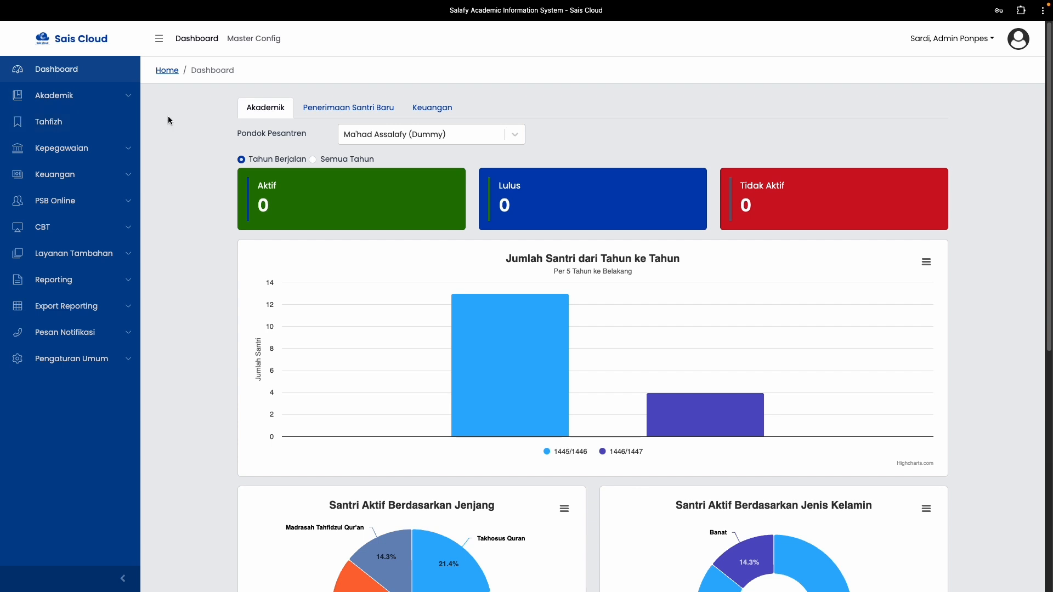
Go to the Tahfizh page and view the available Skema Tahfizh filter options without choosing one.
{"action": "left_click", "coordinate": [31, 122]}
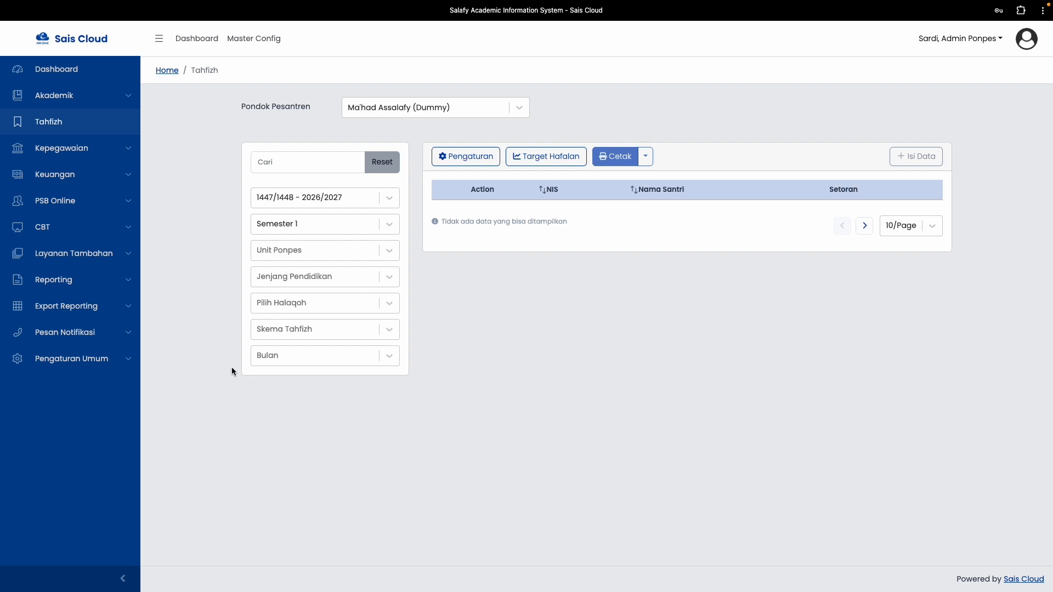
{"action": "left_click", "coordinate": [330, 328]}
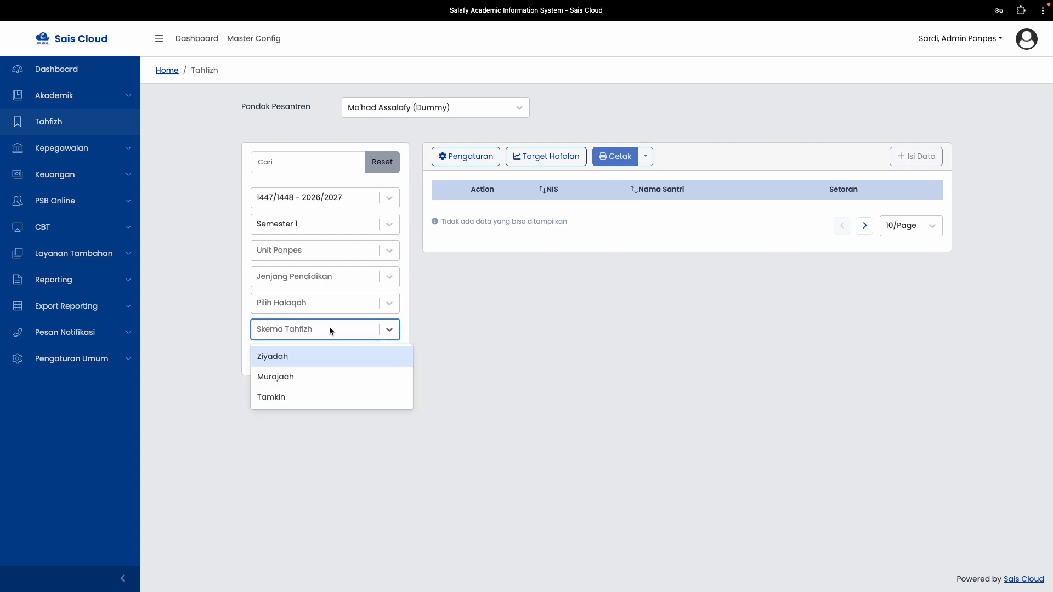
{"action": "left_click", "coordinate": [487, 333]}
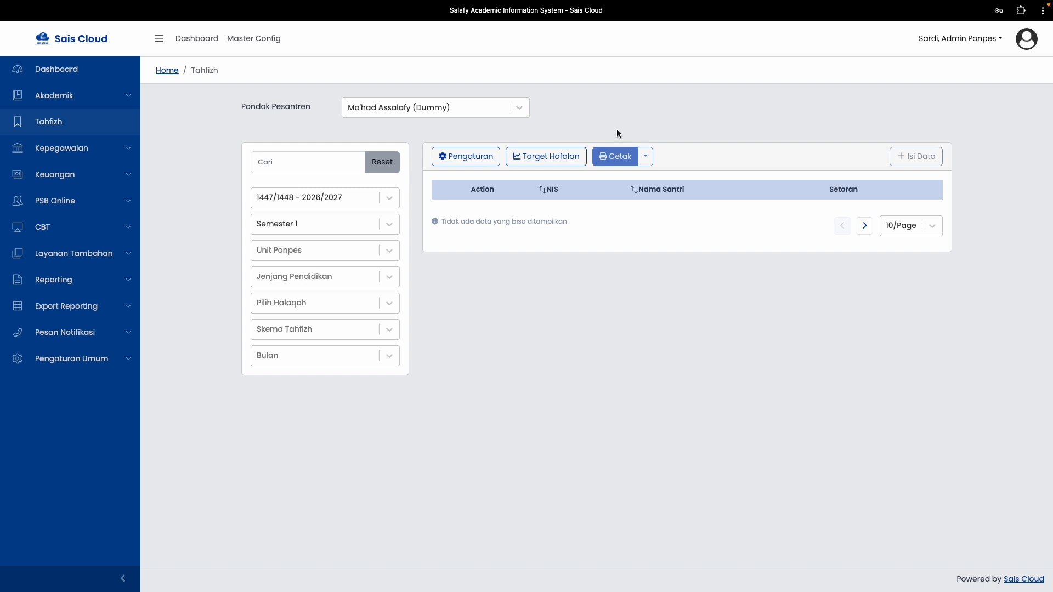
Review the Nama Aktivitas list in the Tahfizh settings and inspect the new scheme form, cancelling it without saving.
{"action": "left_click", "coordinate": [493, 156]}
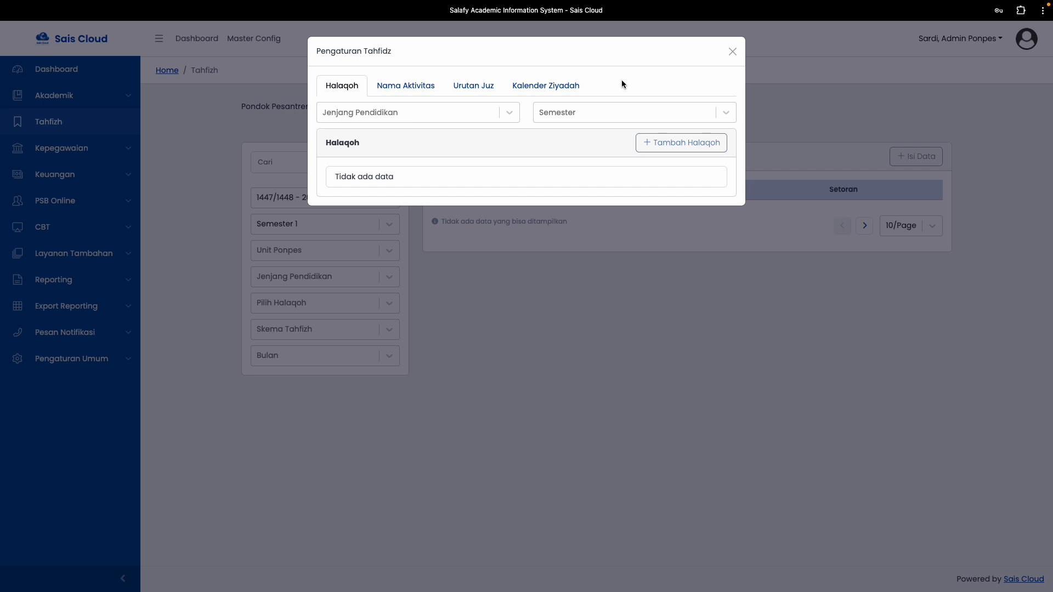
{"action": "left_click", "coordinate": [403, 84]}
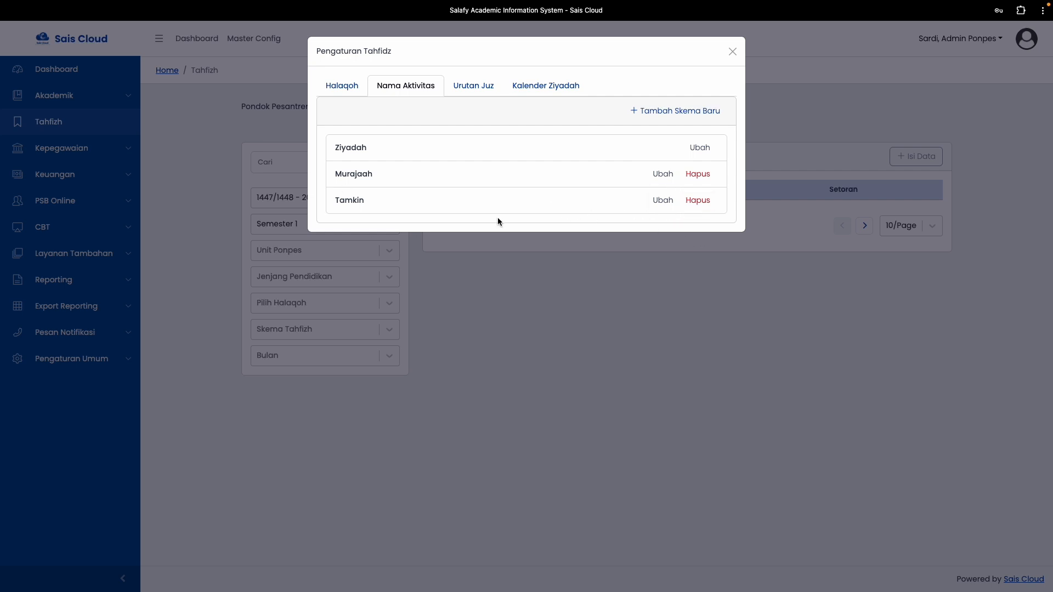
{"action": "left_click", "coordinate": [682, 116]}
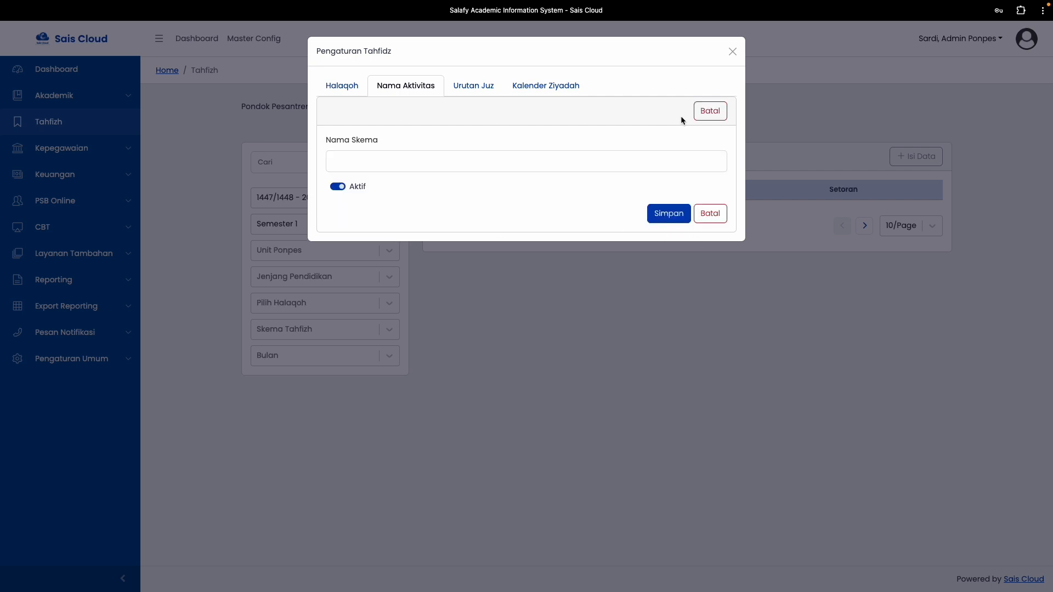
{"action": "left_click", "coordinate": [713, 114]}
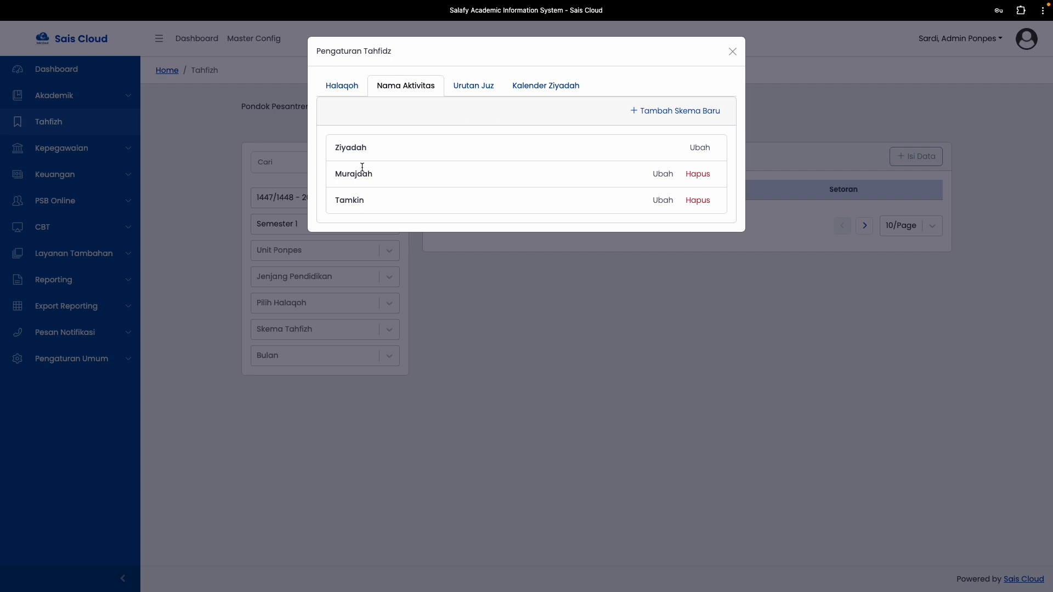
Review the order of the juz in the Urutan Juz settings.
{"action": "left_click", "coordinate": [481, 86]}
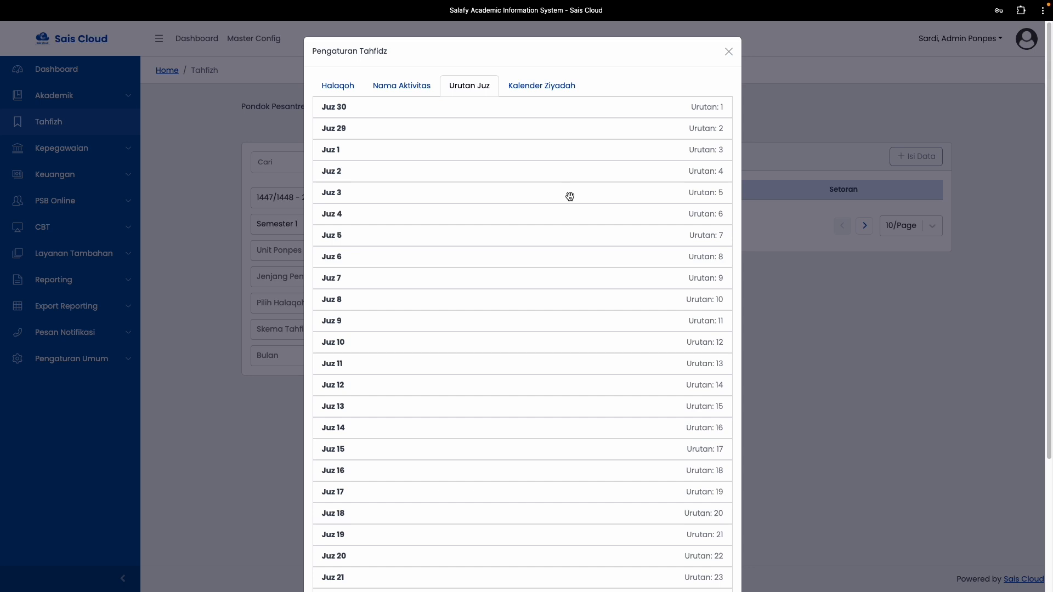
{"action": "scroll", "coordinate": [570, 196], "scroll_direction": "down", "scroll_amount": 3}
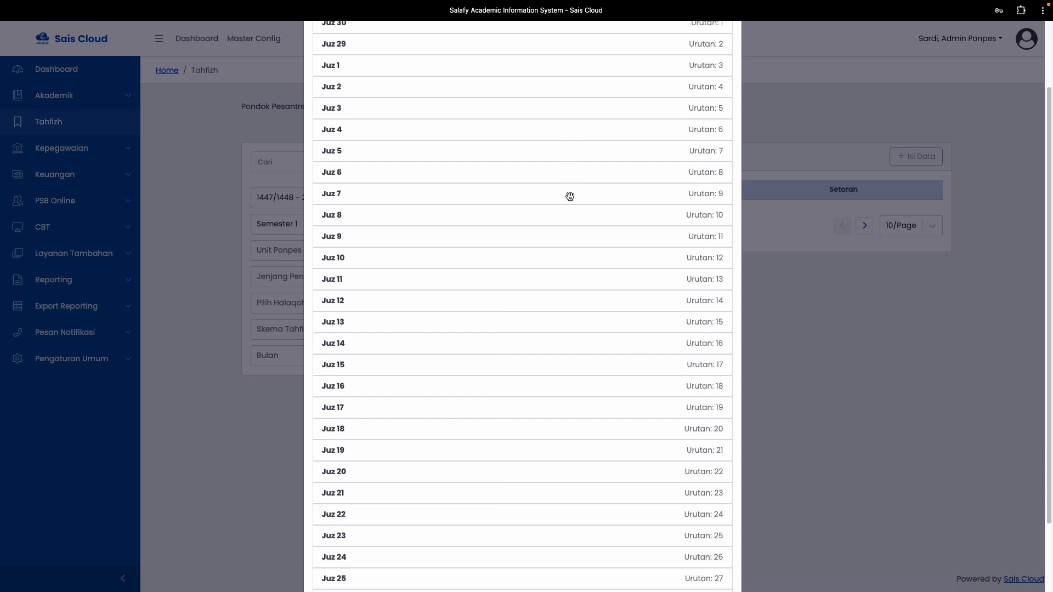
{"action": "scroll", "coordinate": [570, 197], "scroll_direction": "up", "scroll_amount": 3}
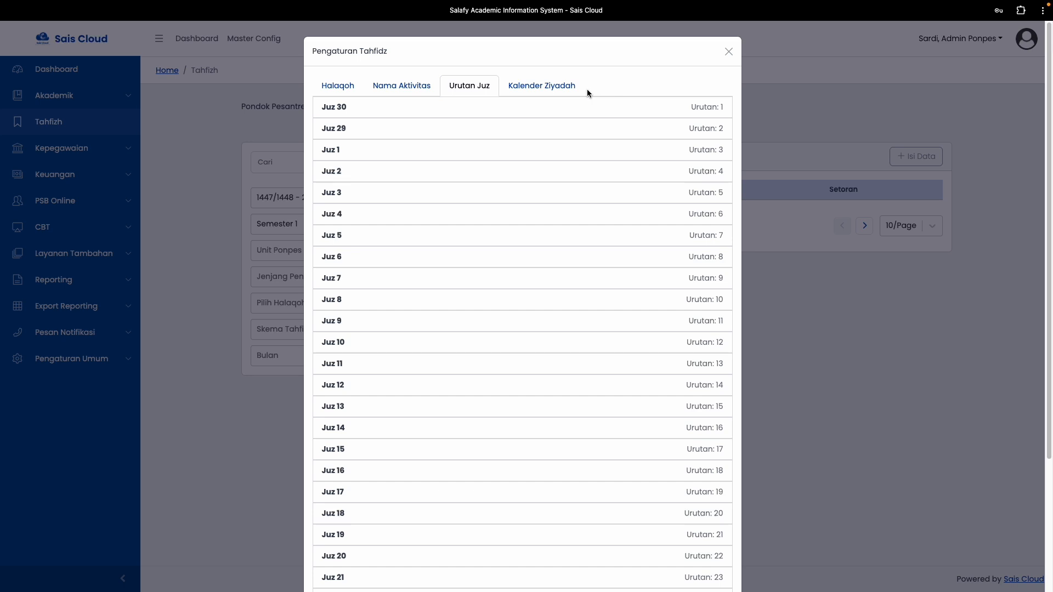
Show the Kalender Ziyadah for Madrasah Ibtidaiyah - Putra/Putri (7 - 12) Tahun in Semester 1.
{"action": "left_click", "coordinate": [524, 94]}
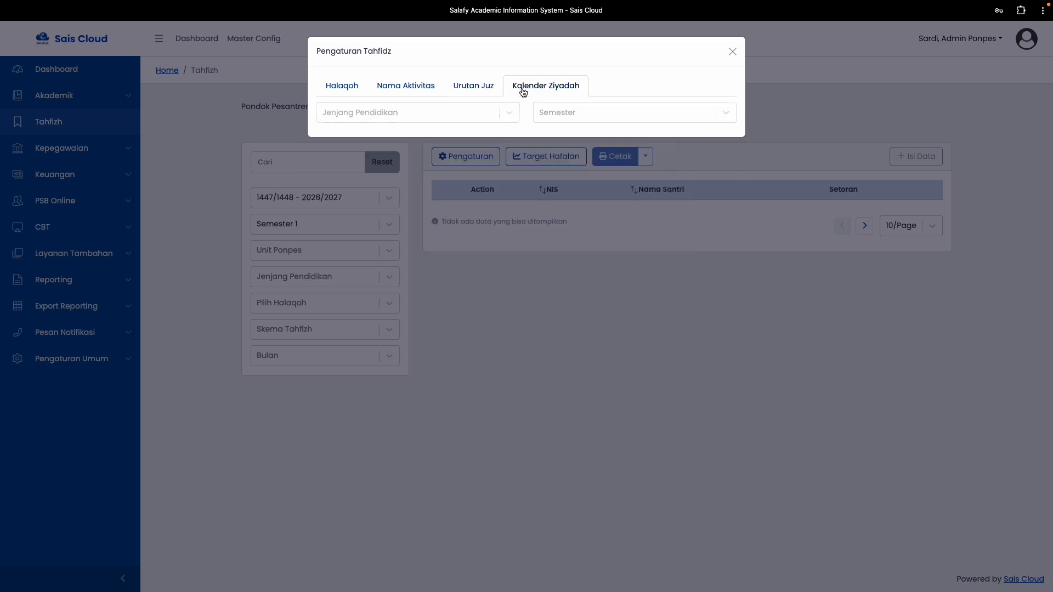
{"action": "left_click", "coordinate": [423, 118]}
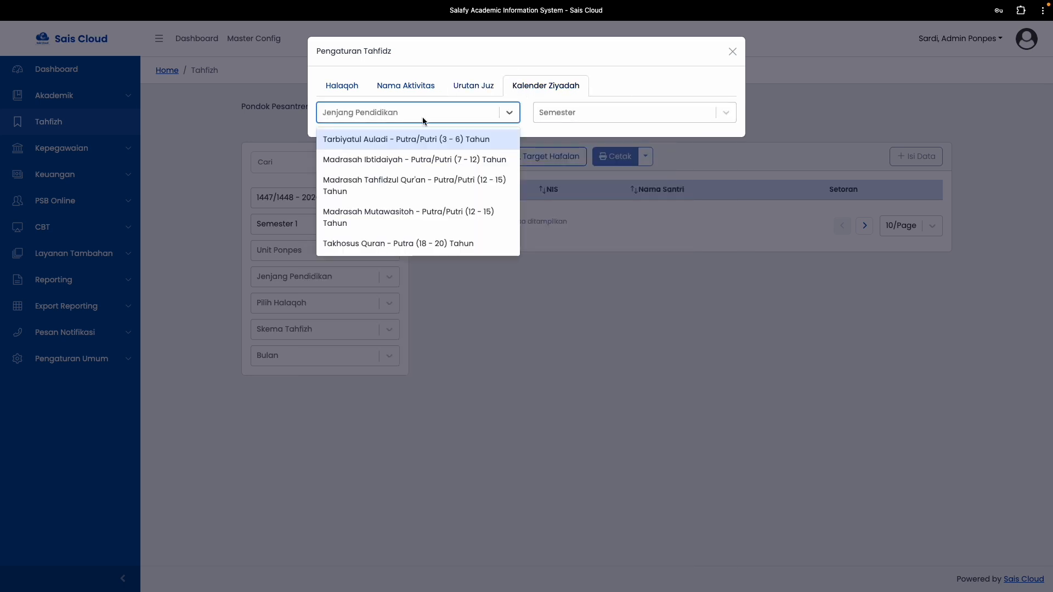
{"action": "left_click", "coordinate": [415, 160]}
{"action": "left_click", "coordinate": [623, 109]}
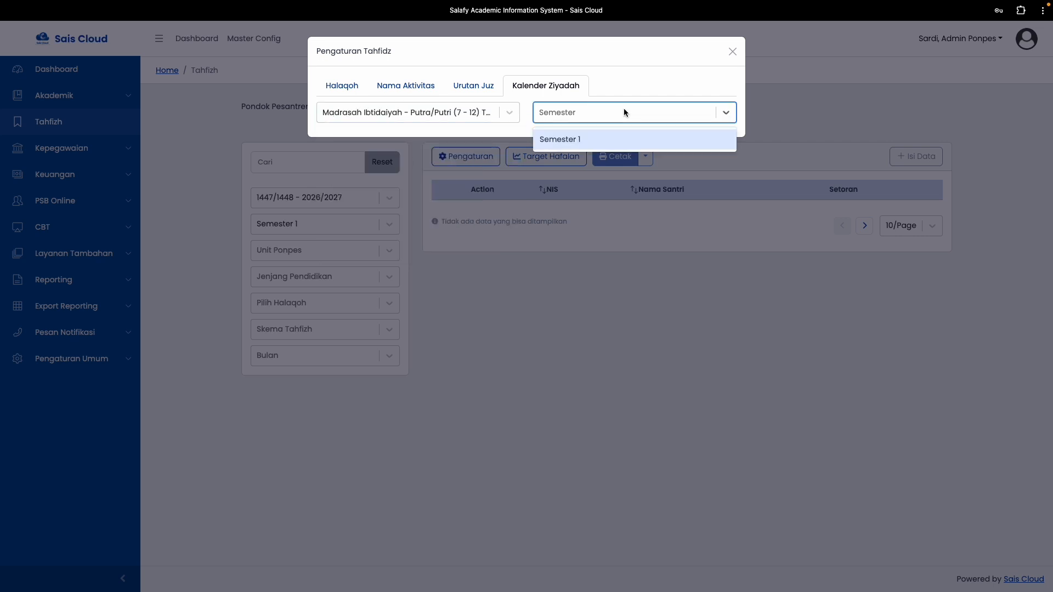
{"action": "left_click", "coordinate": [592, 144]}
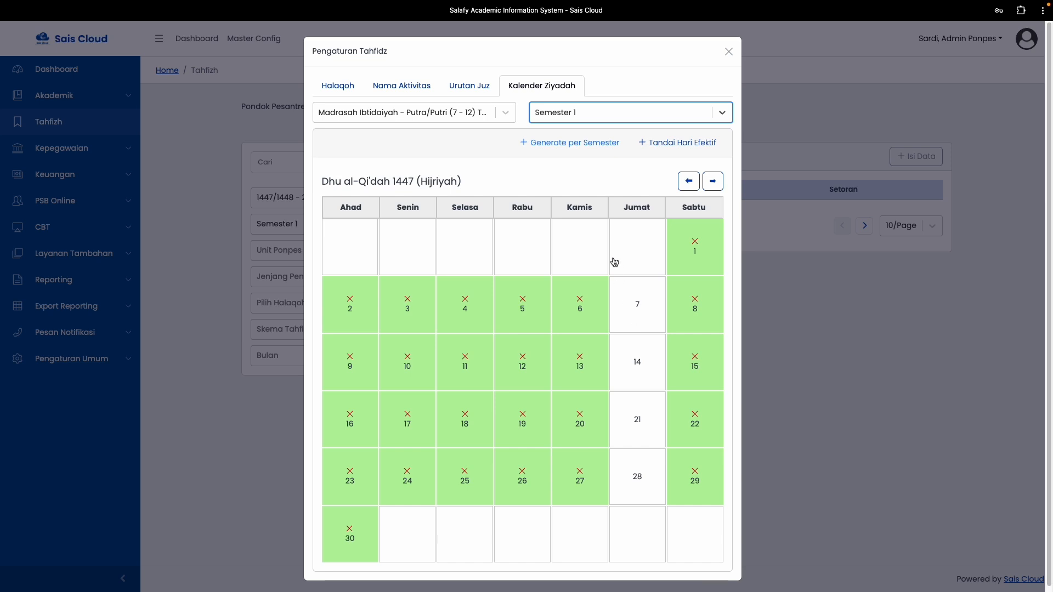
Browse the Semester 1 Kalender Ziyadah month by month between Shawwal 1447 and Safar 1448, examining the marked days, and return to Dhu al-Qi'dah 1447.
{"action": "left_click", "coordinate": [713, 181]}
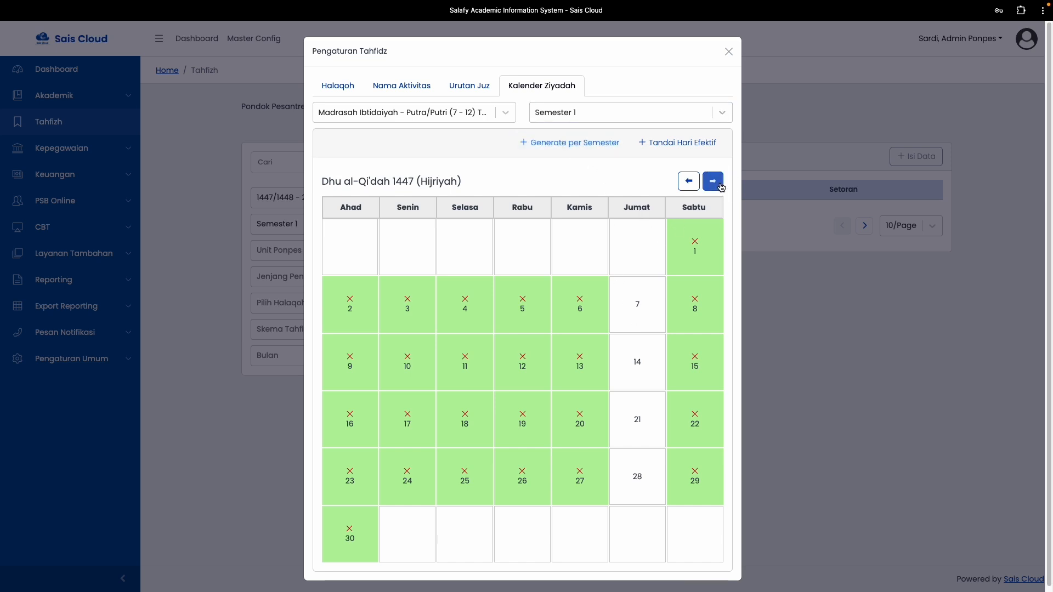
{"action": "left_click", "coordinate": [689, 181]}
{"action": "left_click", "coordinate": [693, 182]}
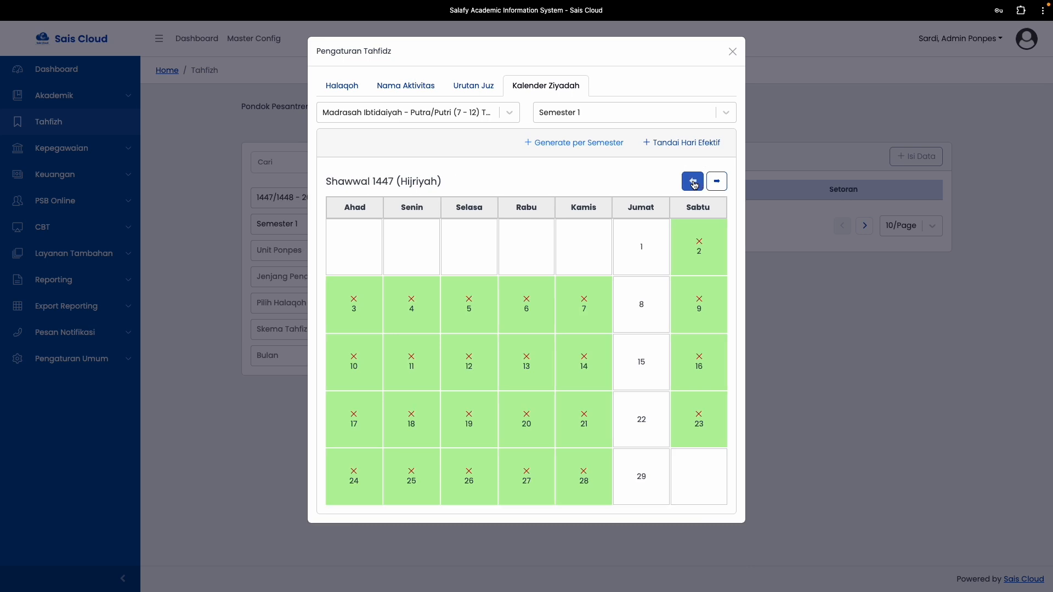
{"action": "left_click", "coordinate": [693, 182]}
{"action": "left_click", "coordinate": [719, 184]}
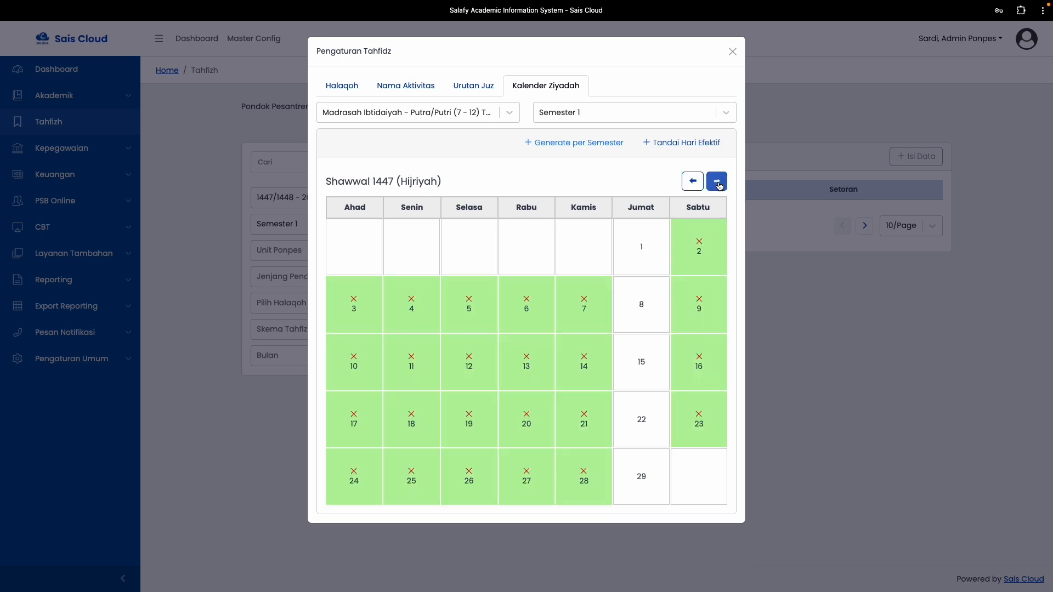
{"action": "left_click", "coordinate": [582, 113]}
{"action": "left_click", "coordinate": [603, 138]}
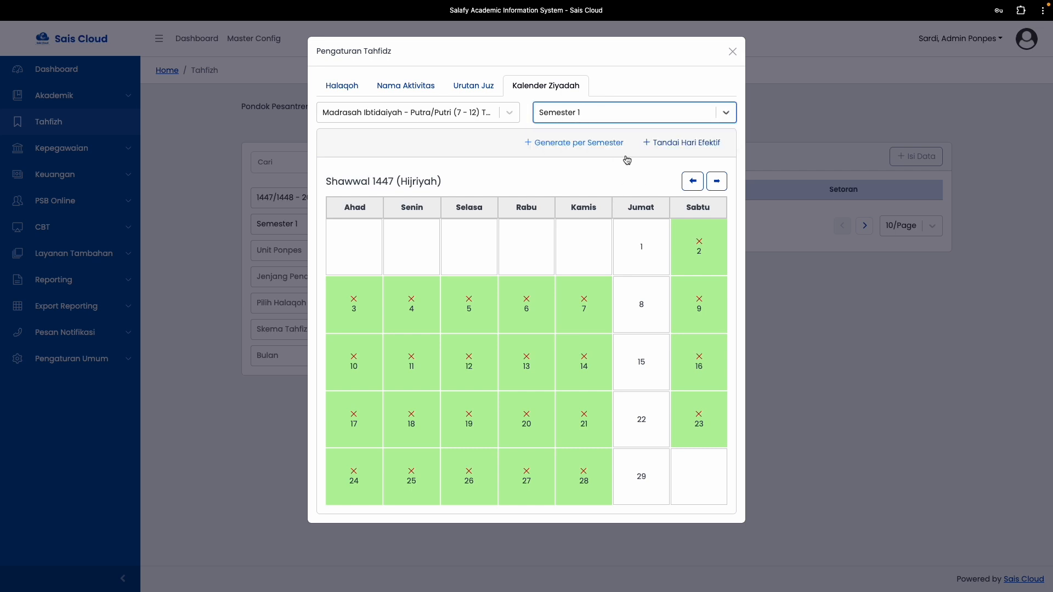
{"action": "left_click", "coordinate": [718, 187]}
{"action": "left_click", "coordinate": [717, 184]}
{"action": "left_click", "coordinate": [717, 184]}
{"action": "left_click", "coordinate": [718, 184]}
{"action": "left_click", "coordinate": [691, 183]}
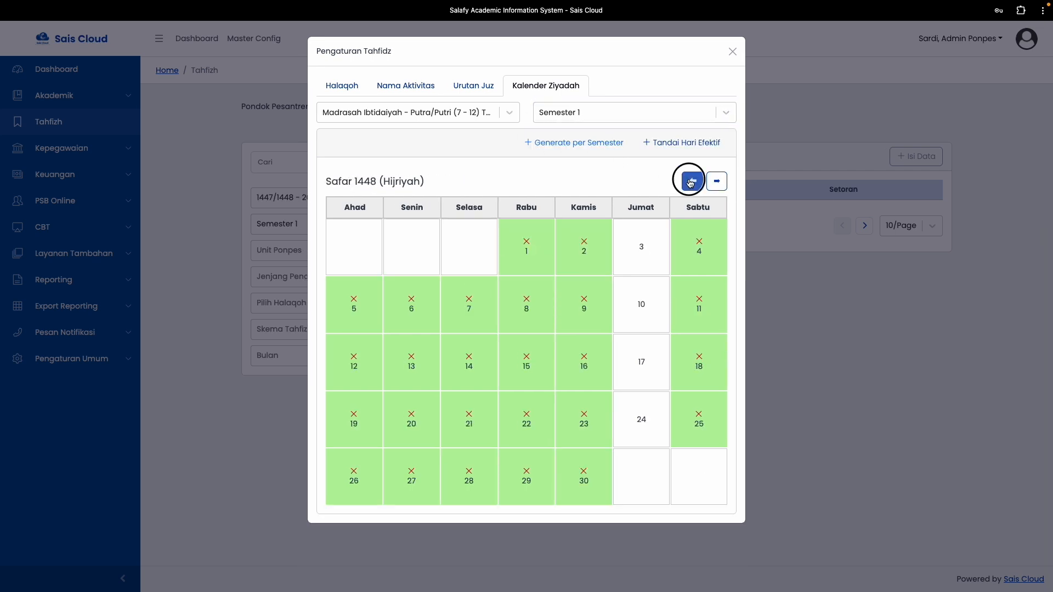
{"action": "left_click", "coordinate": [691, 183]}
{"action": "left_click", "coordinate": [690, 183]}
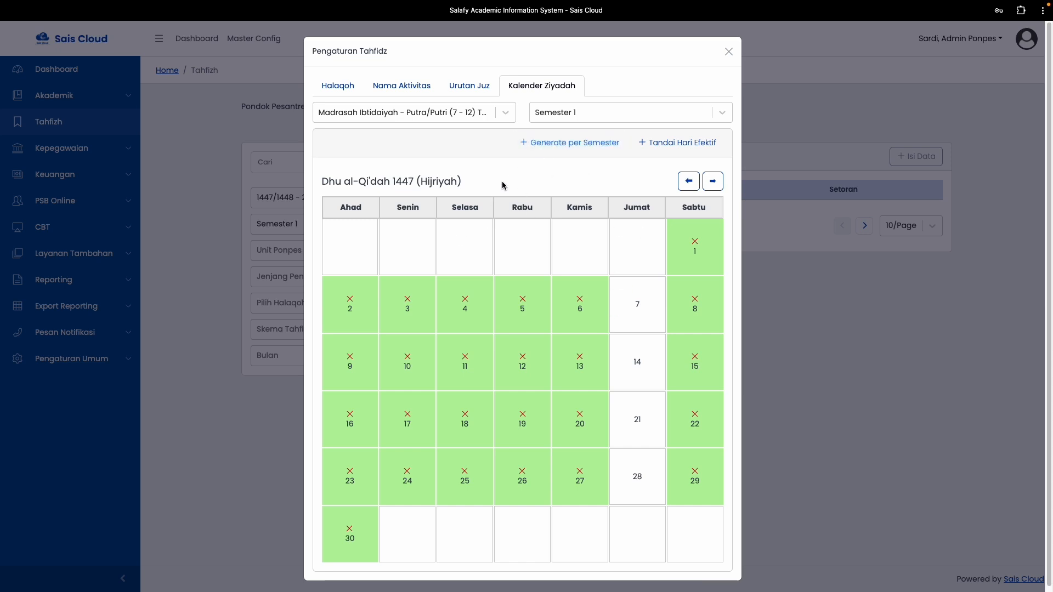
Inspect the start date picker and the Jumat holiday option for generating the calendar per semester, cancelling without saving.
{"action": "left_click", "coordinate": [570, 143]}
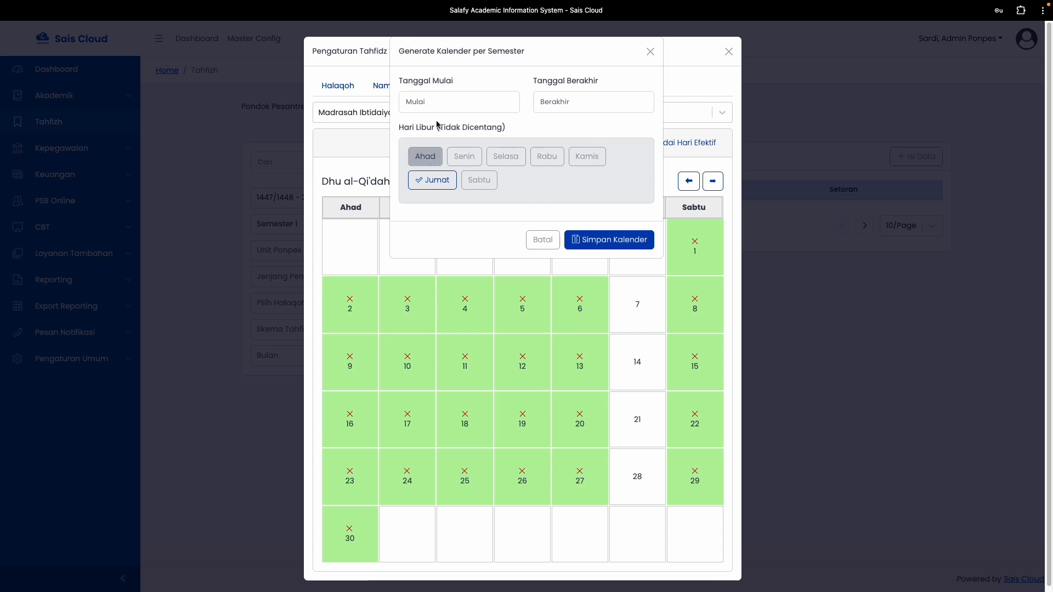
{"action": "left_click", "coordinate": [447, 104]}
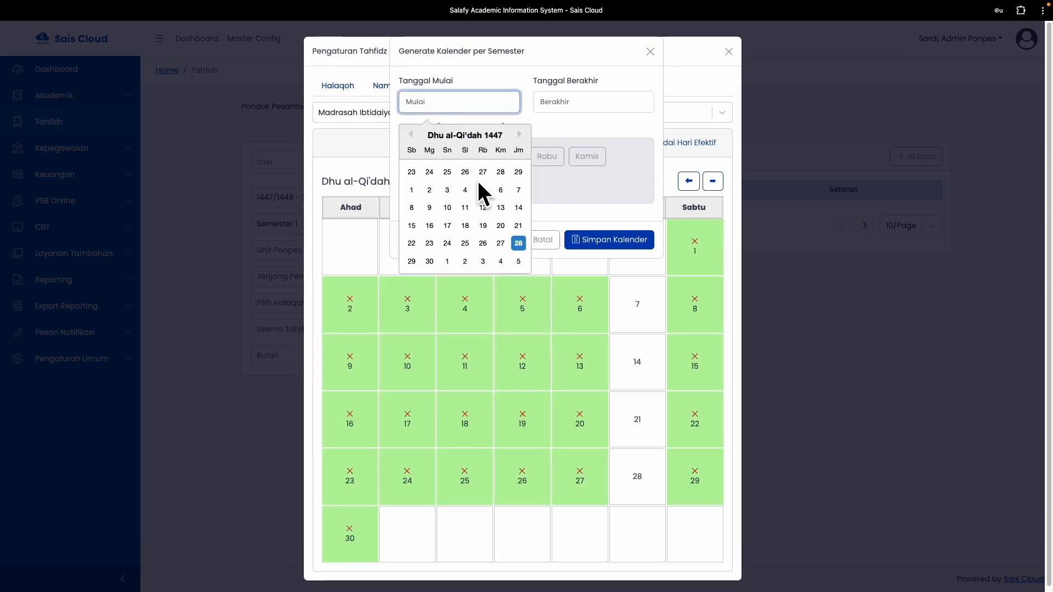
{"action": "left_click", "coordinate": [599, 203]}
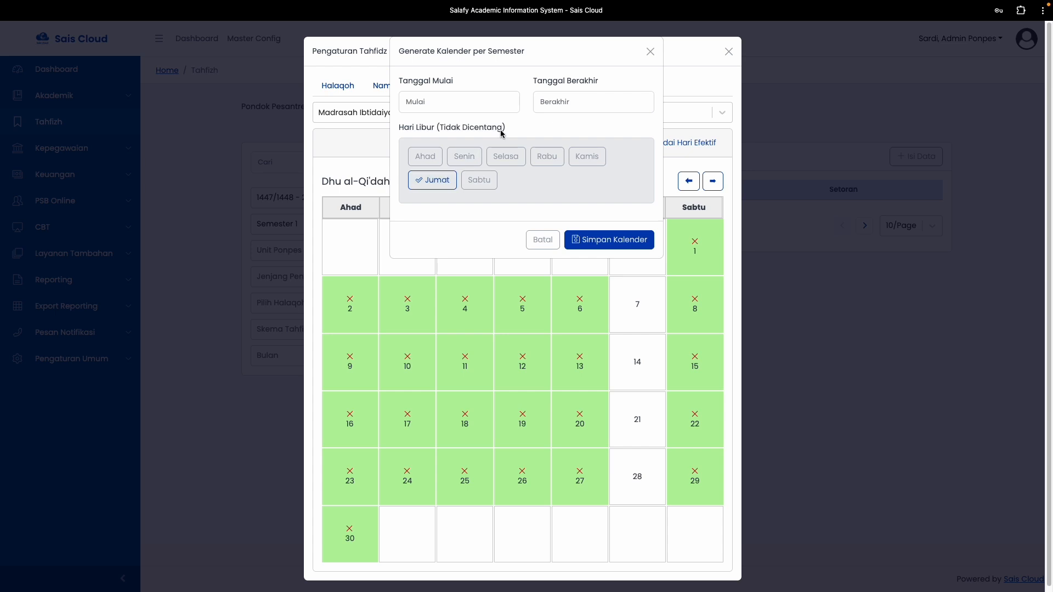
{"action": "left_click", "coordinate": [436, 186]}
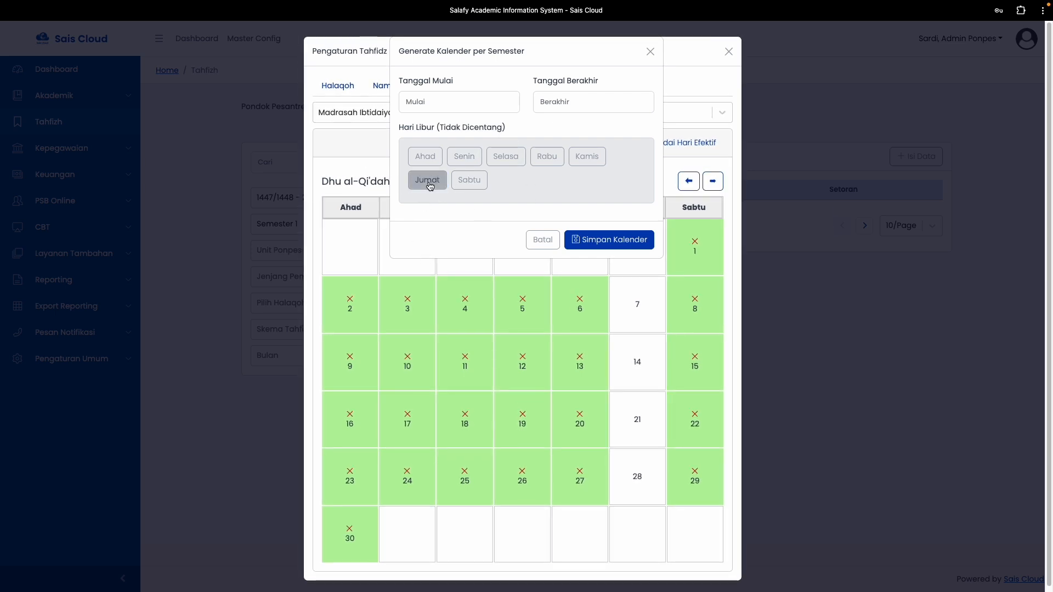
{"action": "left_click", "coordinate": [430, 185]}
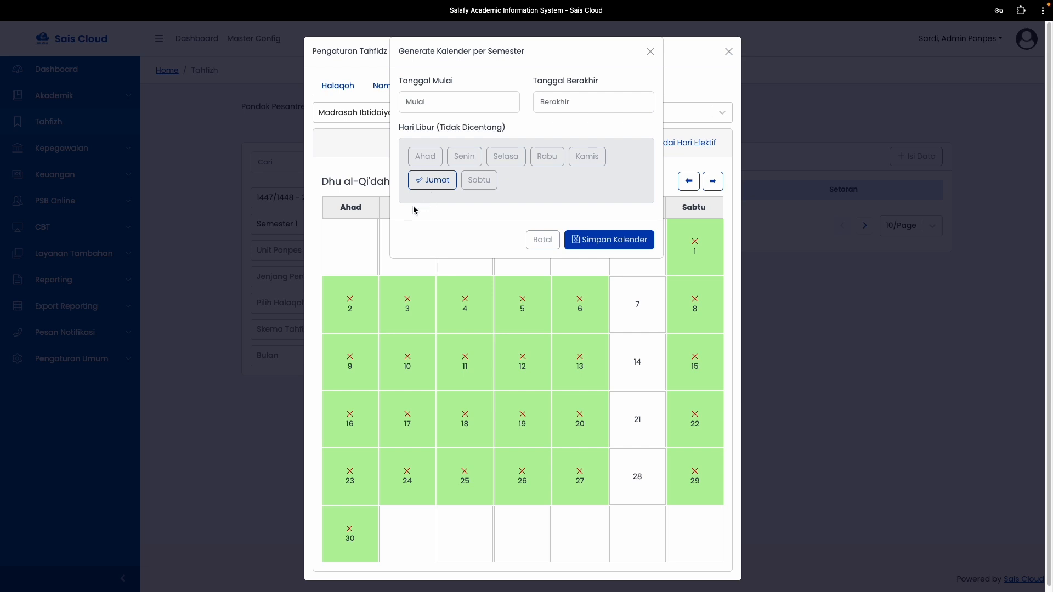
{"action": "left_click", "coordinate": [536, 241]}
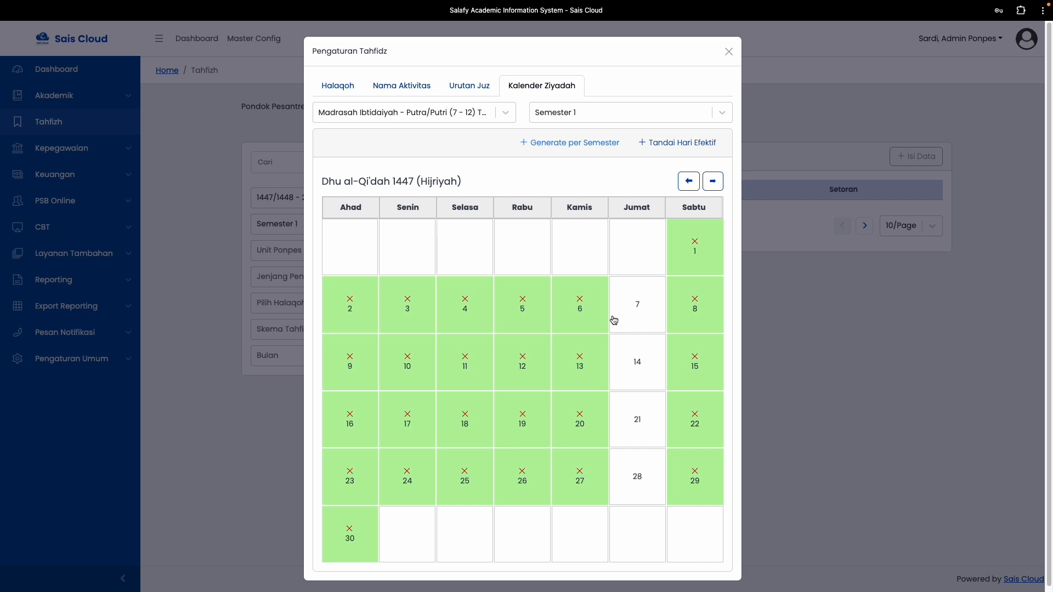
Reopen the Tahfidz settings and show the Halaqoh list for Madrasah Ibtidaiyah in Semester 1.
{"action": "left_click", "coordinate": [728, 52]}
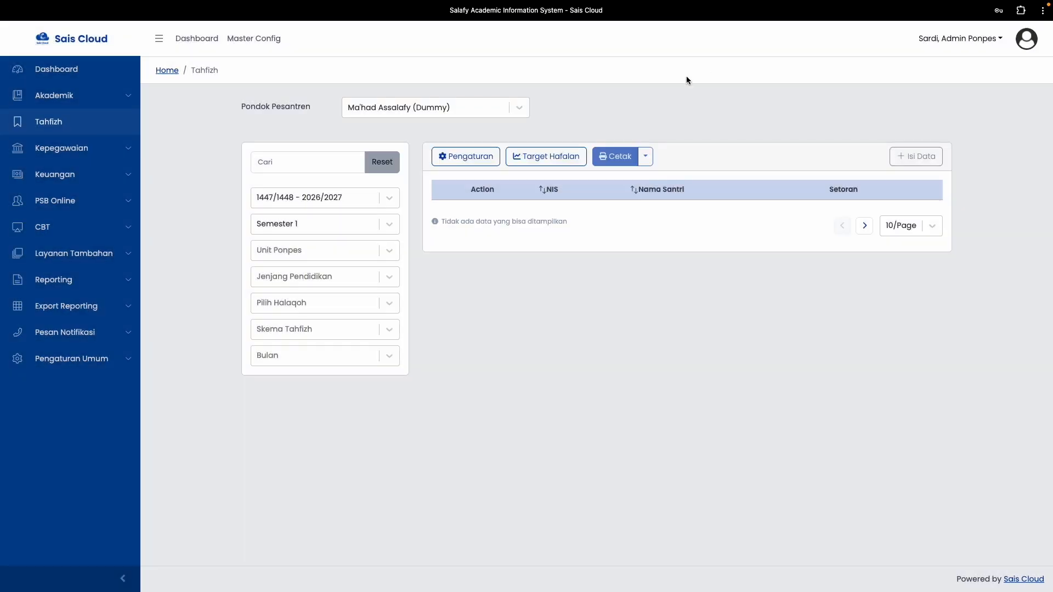
{"action": "left_click", "coordinate": [482, 156]}
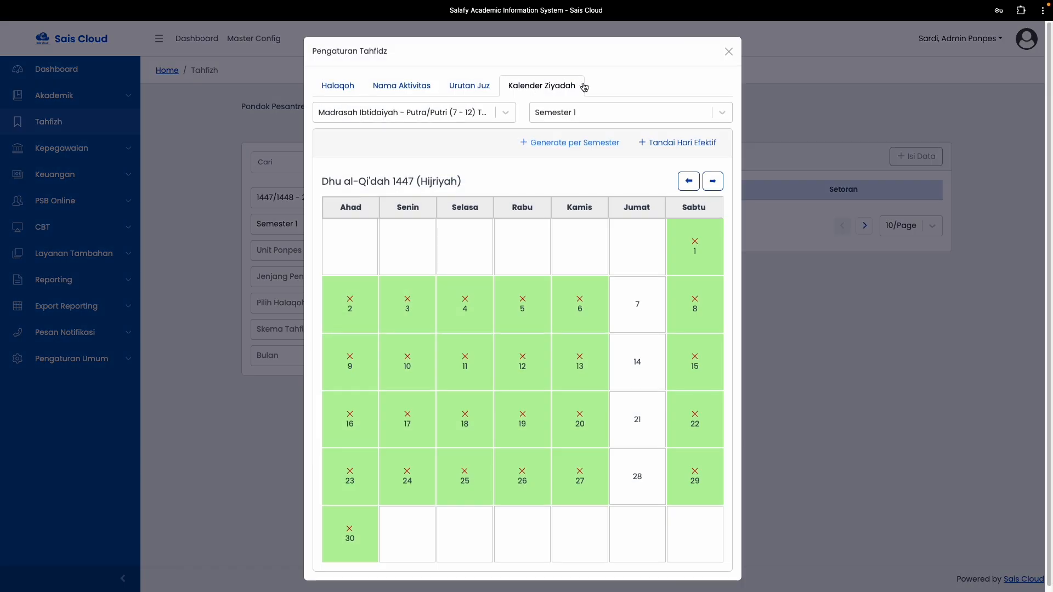
{"action": "left_click", "coordinate": [330, 93]}
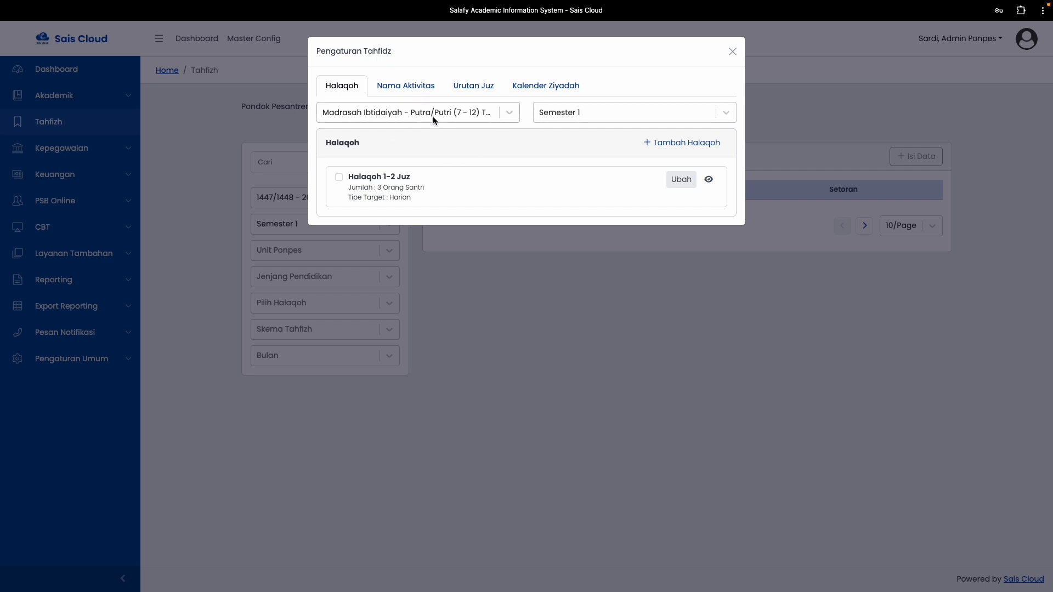
{"action": "left_click", "coordinate": [339, 177]}
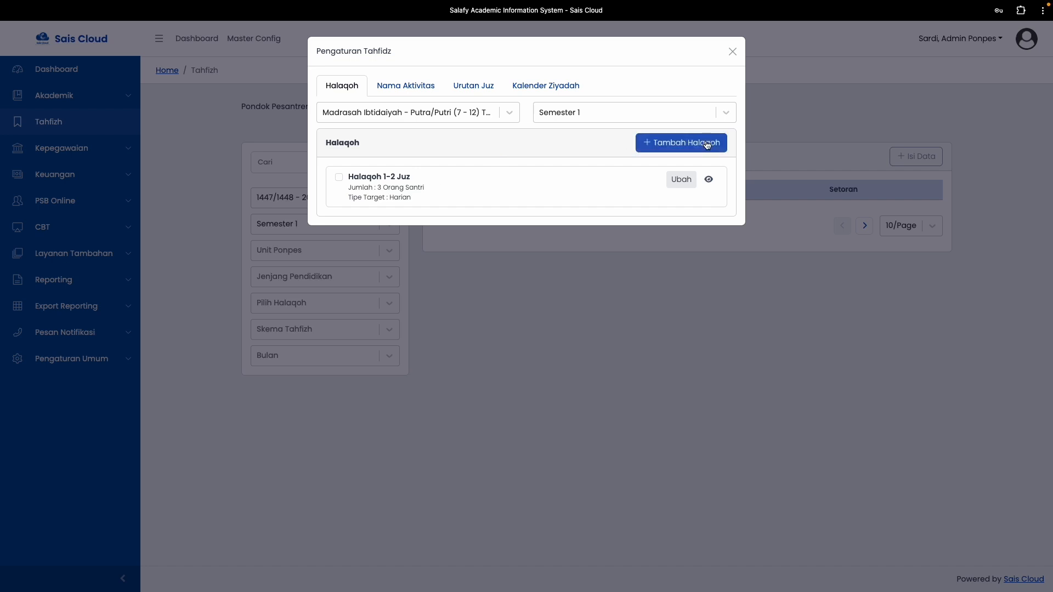
Inspect the fields of the form for adding a new Halaqoh and cancel it without saving.
{"action": "left_click", "coordinate": [678, 145]}
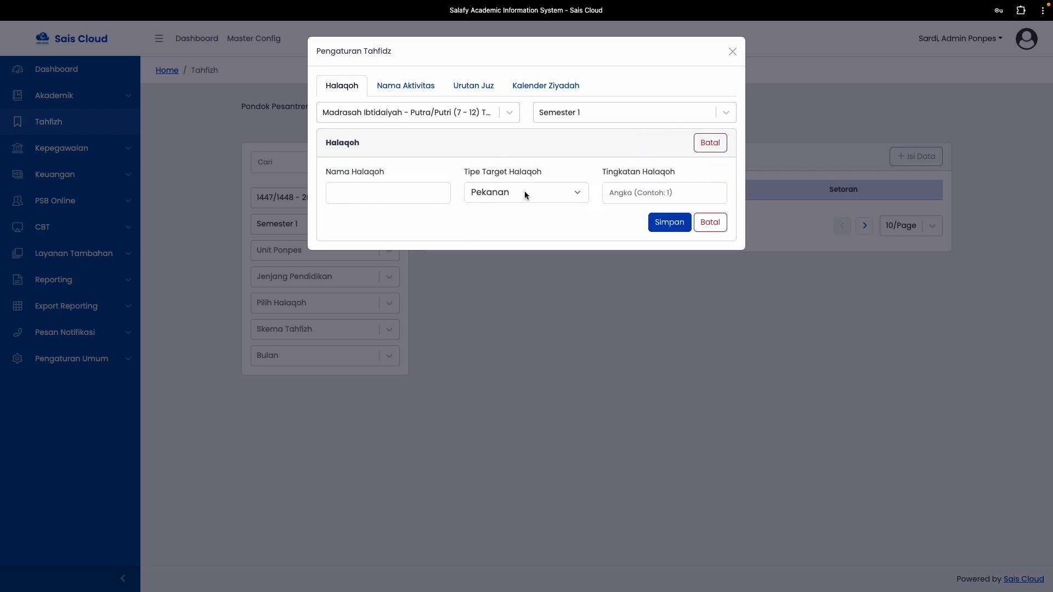
{"action": "left_click", "coordinate": [406, 196]}
{"action": "left_click", "coordinate": [699, 224]}
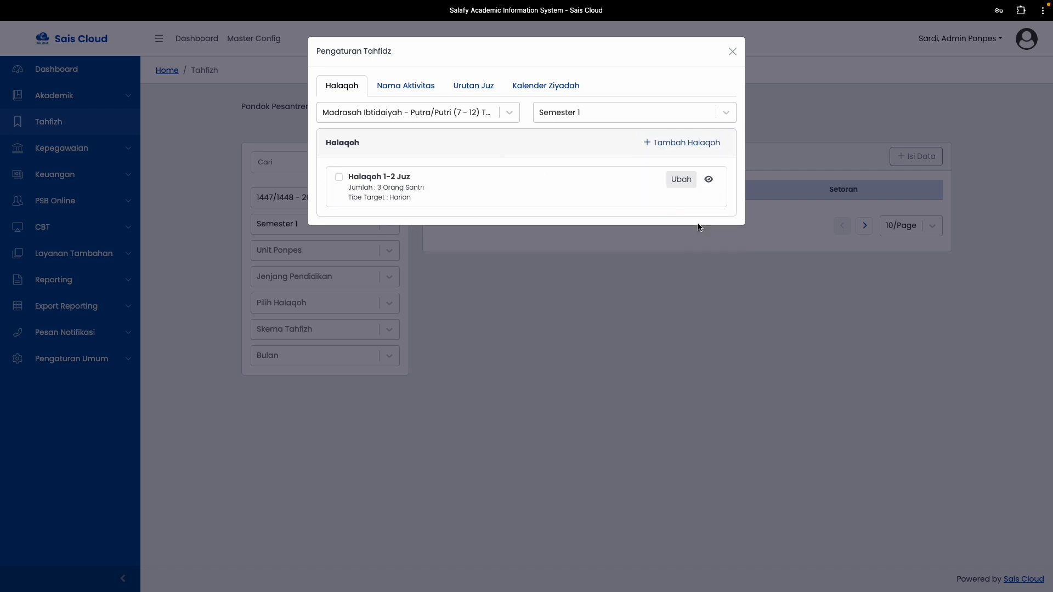
Inspect the edit form and target type options of Halaqoh 1-2 Juz, cancel without saving, and show its santri list.
{"action": "left_click", "coordinate": [680, 179]}
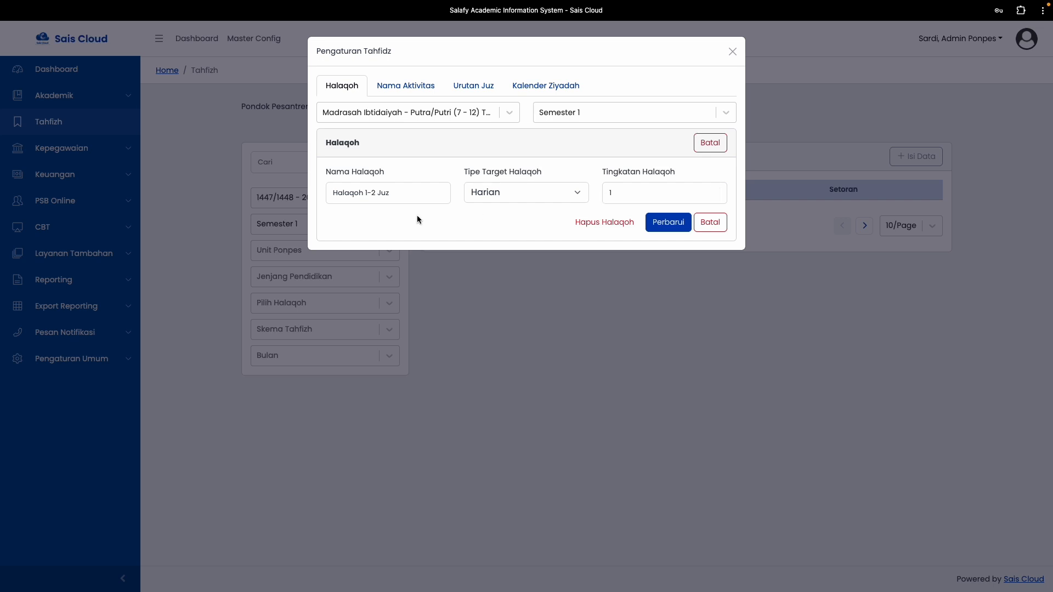
{"action": "left_click", "coordinate": [536, 198]}
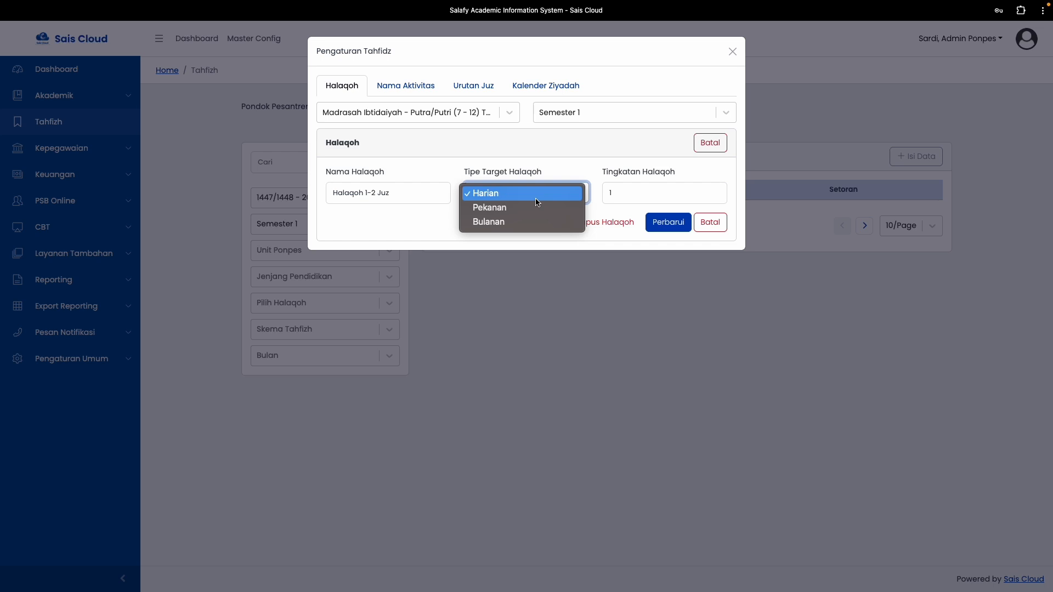
{"action": "left_click", "coordinate": [616, 169]}
{"action": "left_click", "coordinate": [490, 195]}
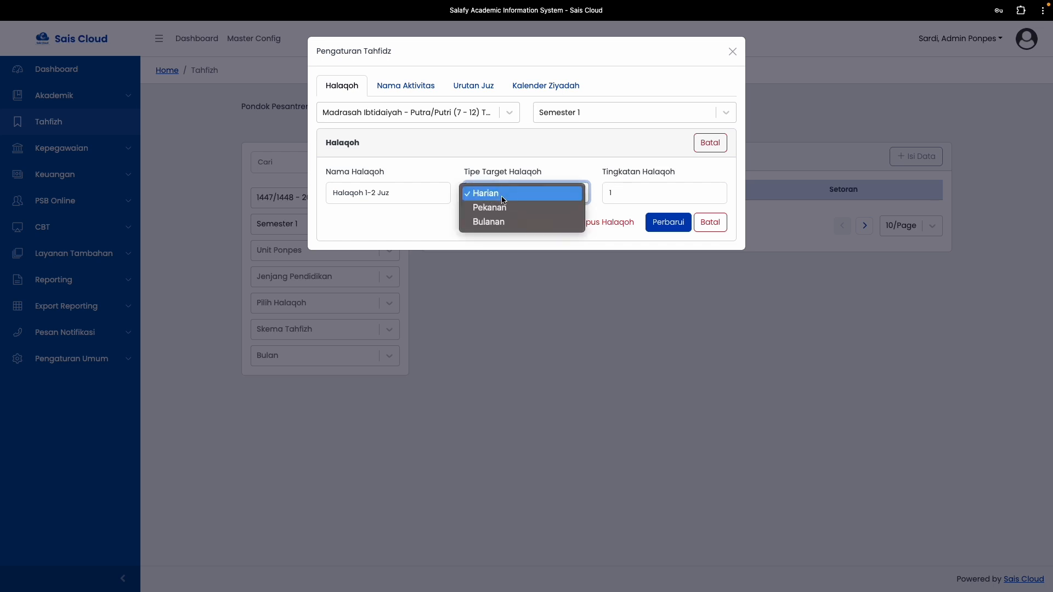
{"action": "left_click", "coordinate": [592, 167]}
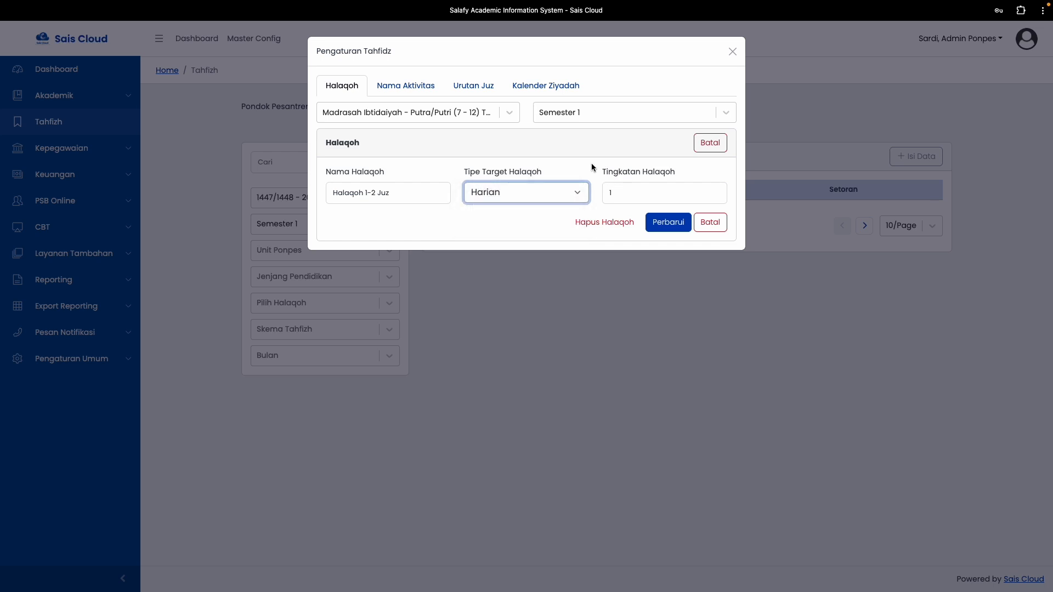
{"action": "left_click", "coordinate": [710, 222]}
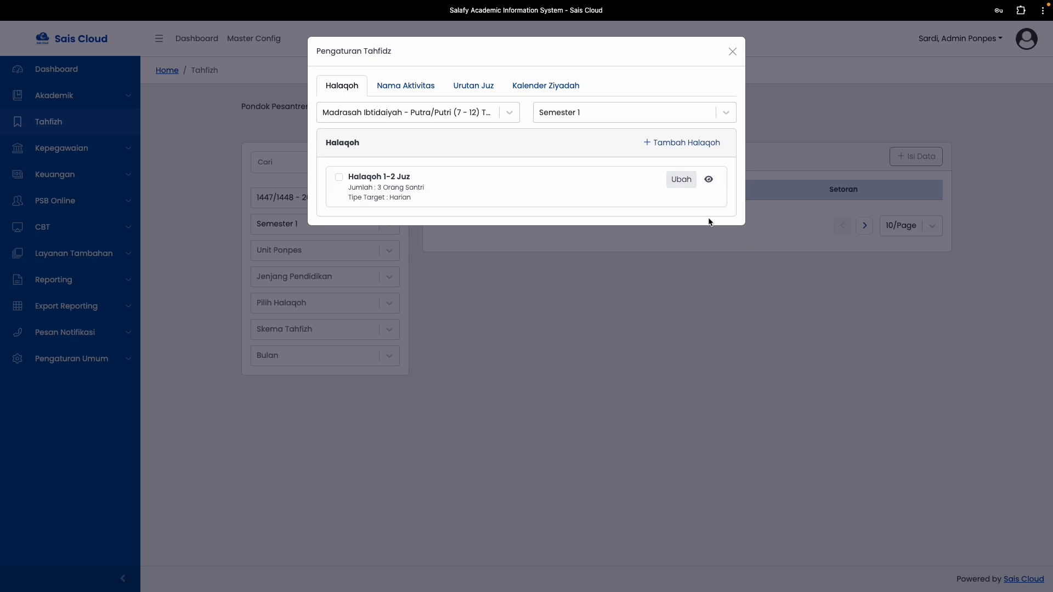
{"action": "left_click", "coordinate": [709, 180]}
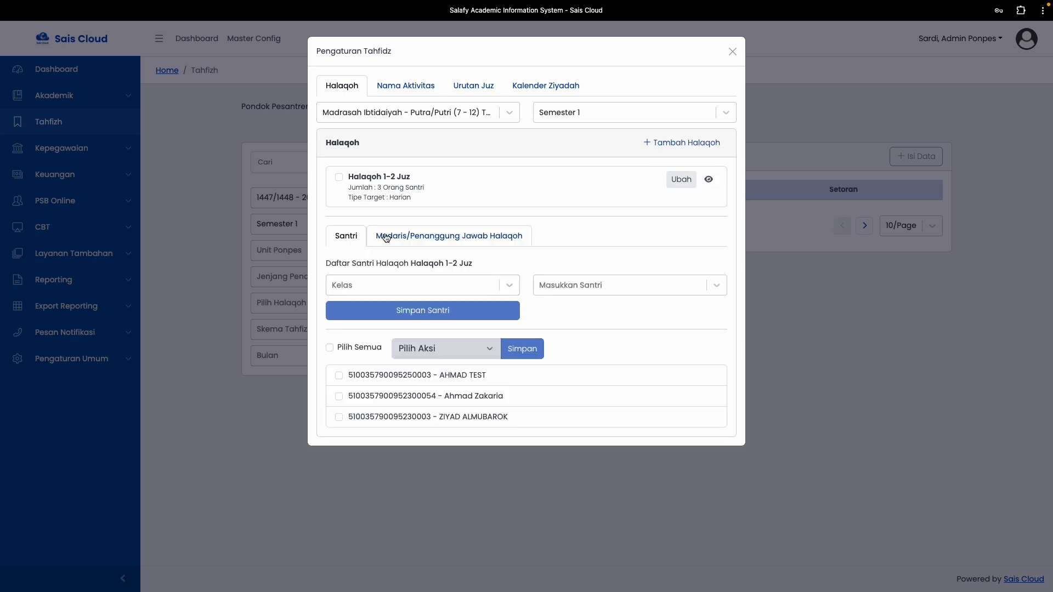
Start a new Halaqoh named "Halaqoh 3 - 7 Juz A" with the target type Bulanan.
{"action": "left_click", "coordinate": [697, 148]}
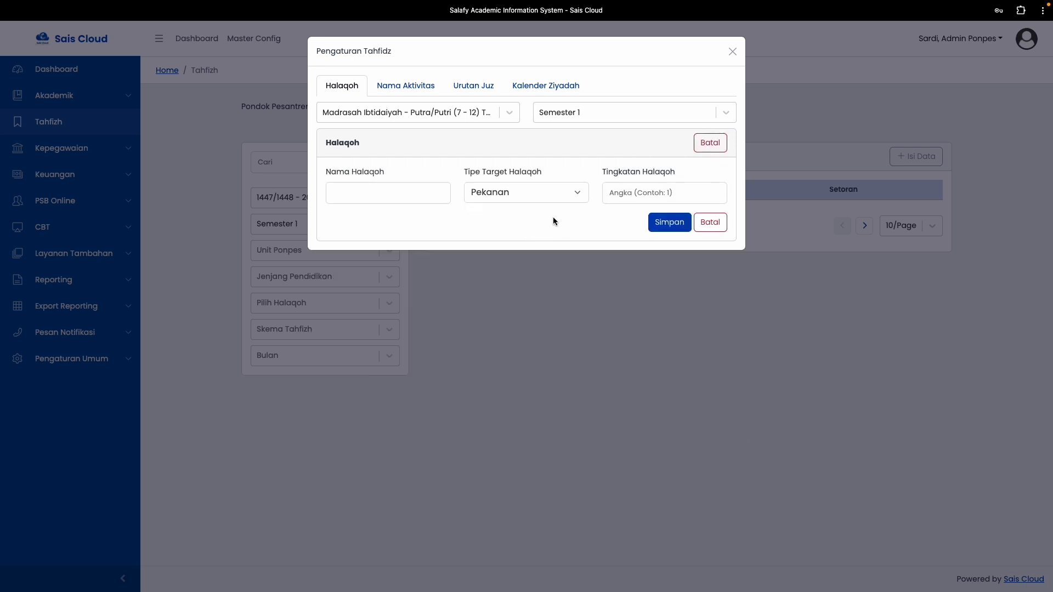
{"action": "left_click", "coordinate": [510, 193]}
{"action": "left_click", "coordinate": [493, 227]}
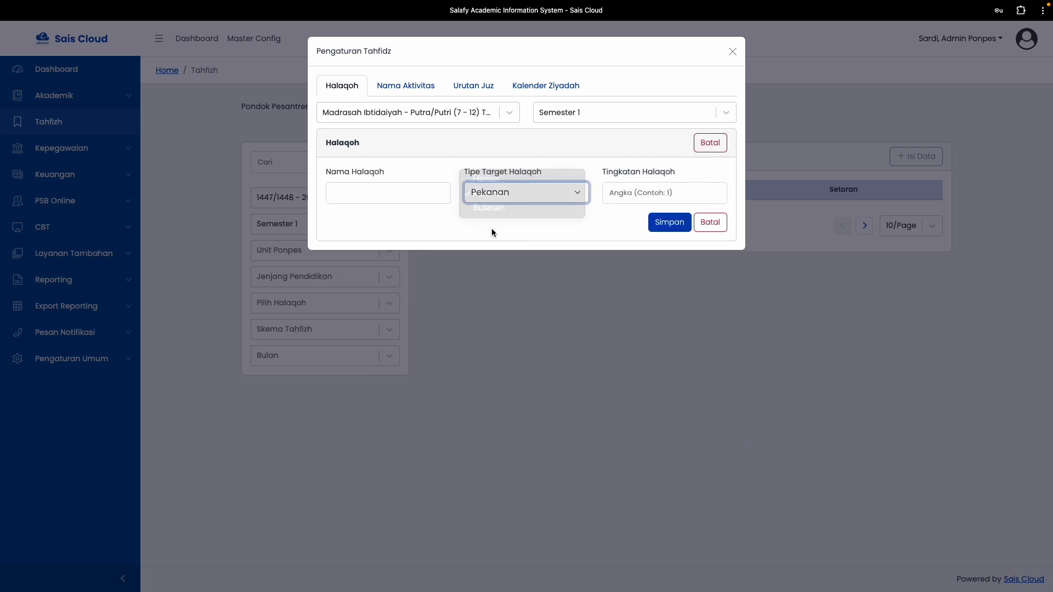
{"action": "left_click", "coordinate": [505, 196]}
{"action": "left_click", "coordinate": [559, 206]}
{"action": "left_click", "coordinate": [409, 188]}
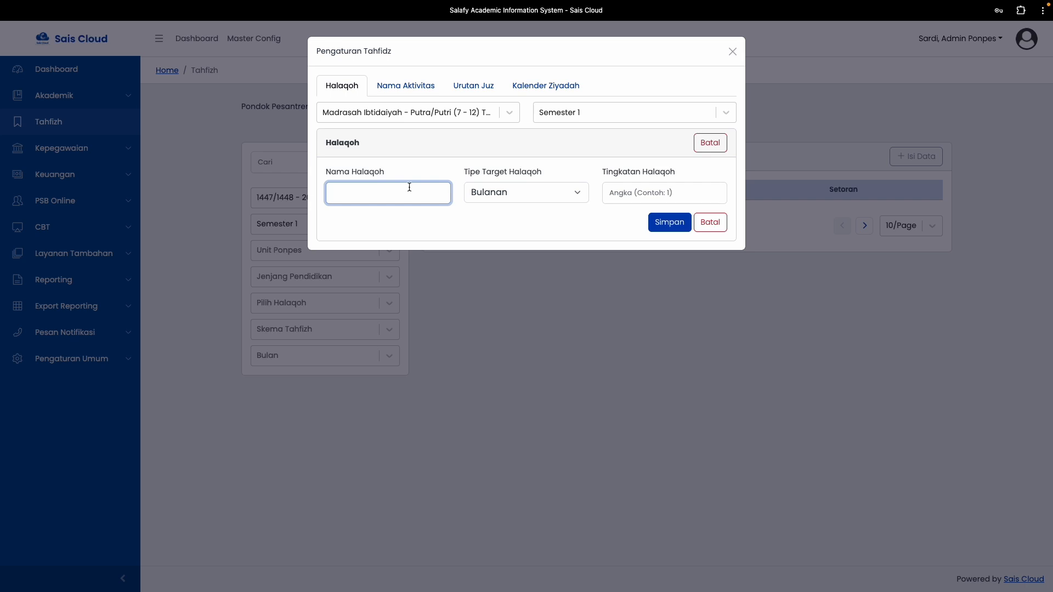
{"action": "type", "text": "Halaqoh 3 - 7 Juz A"}
{"action": "left_click", "coordinate": [485, 231]}
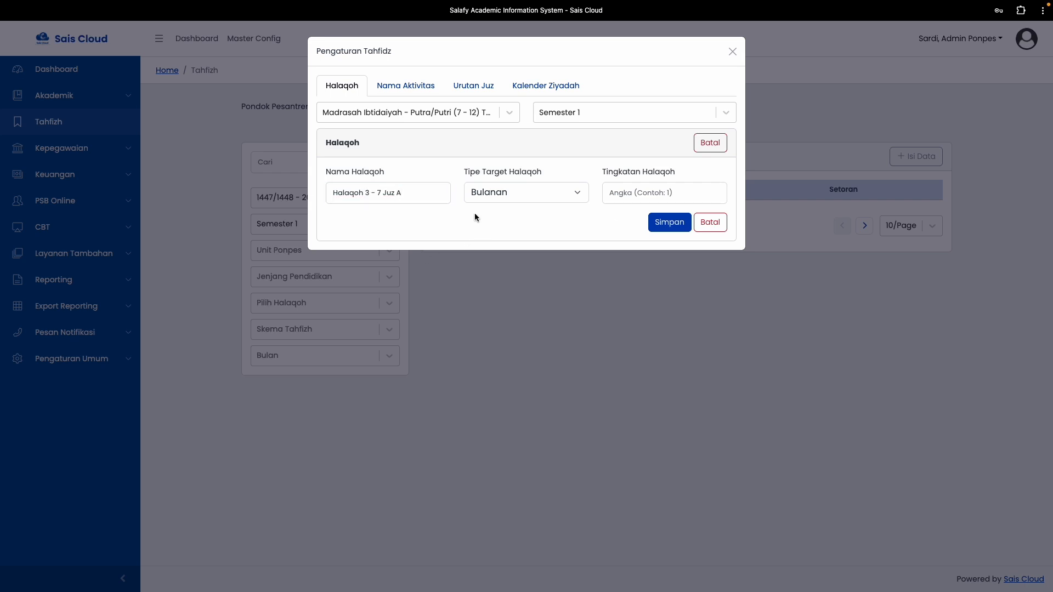
Set the new Halaqoh's level (Tingkatan Halaqoh) to 2 and save it.
{"action": "left_click", "coordinate": [655, 193]}
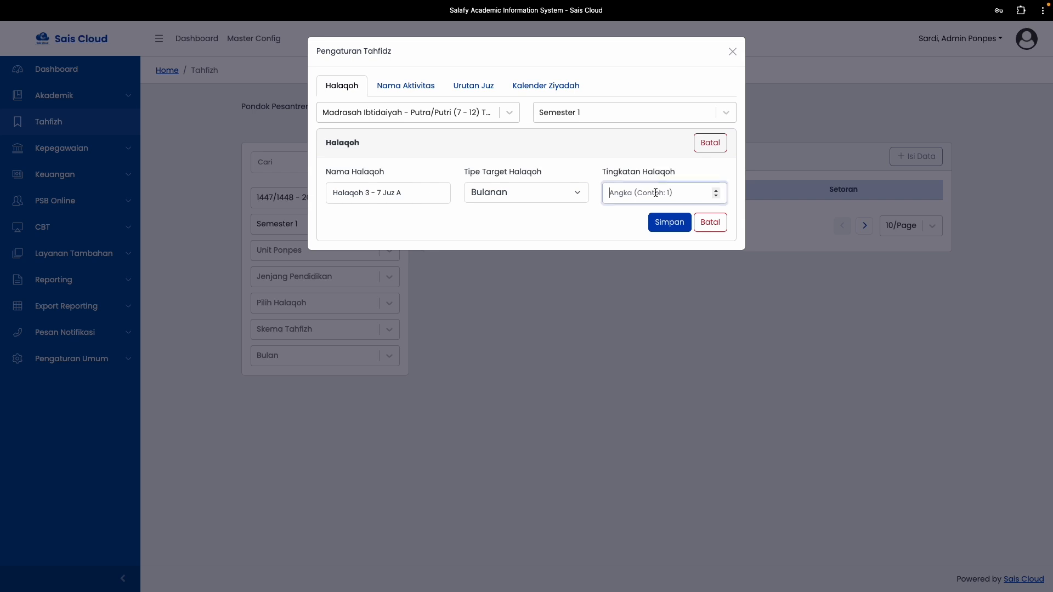
{"action": "type", "text": "1"}
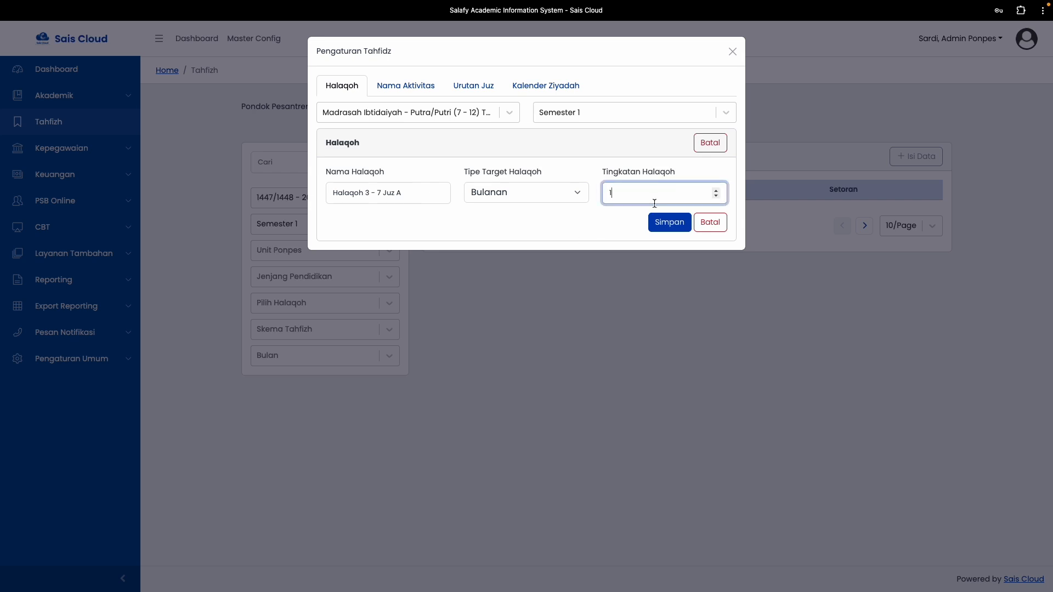
{"action": "left_click_drag", "start_coordinate": [619, 196], "coordinate": [573, 192]}
{"action": "type", "text": "2"}
{"action": "left_click", "coordinate": [612, 219]}
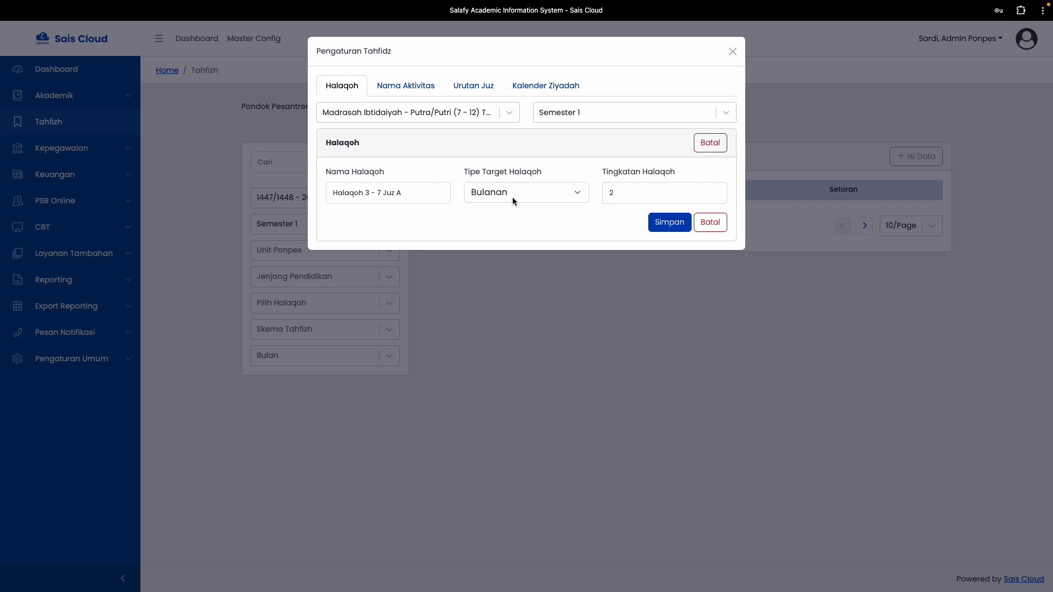
{"action": "left_click", "coordinate": [657, 194]}
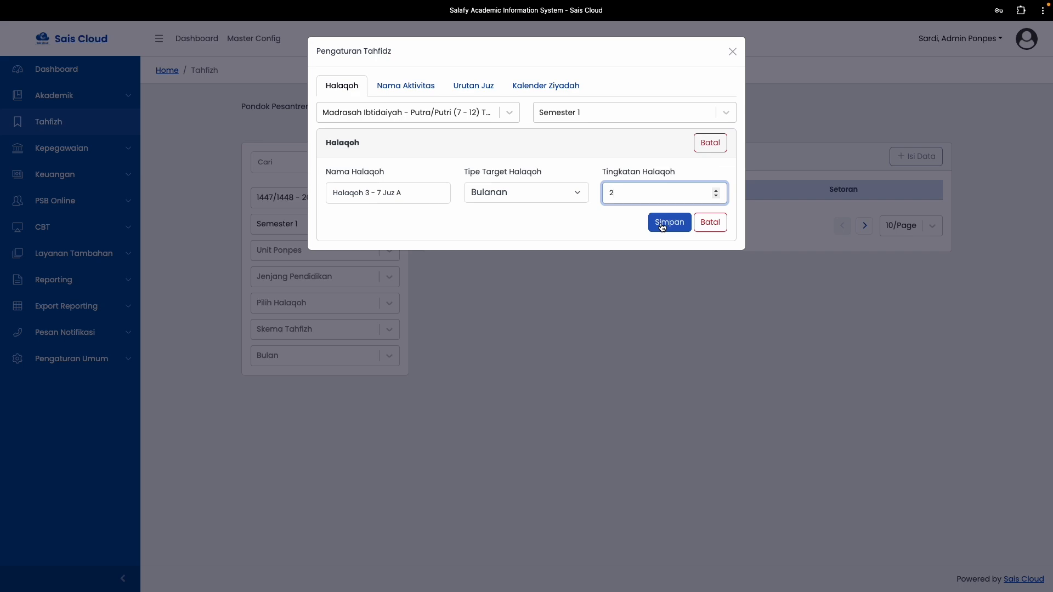
{"action": "left_click", "coordinate": [662, 224]}
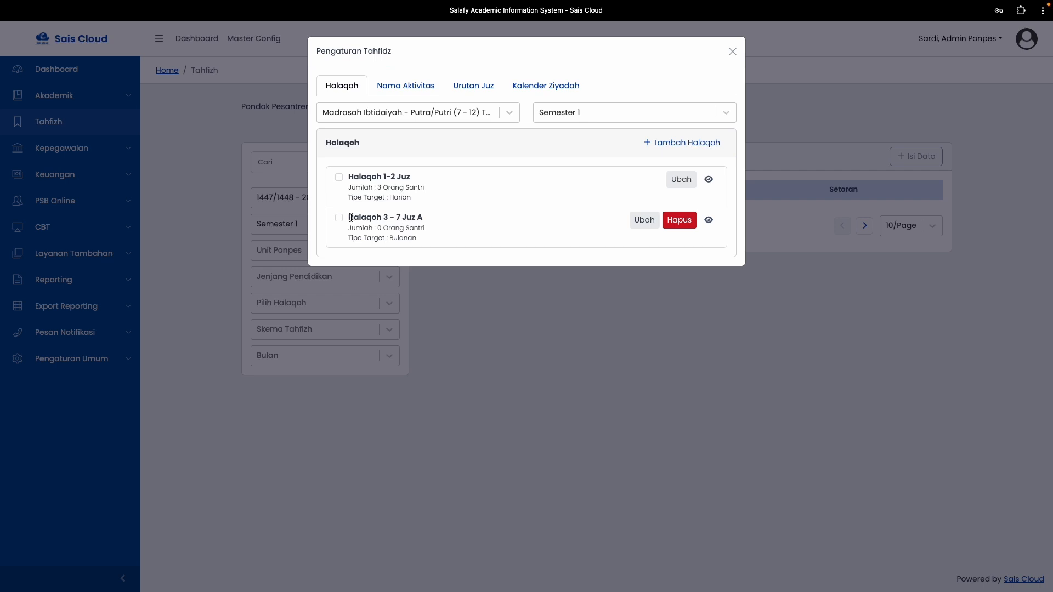
Add and save another Halaqoh named "Halaqoh 3 - 7 Juz B" with target type Pekanan and level 2.
{"action": "left_click_drag", "start_coordinate": [351, 218], "coordinate": [401, 218]}
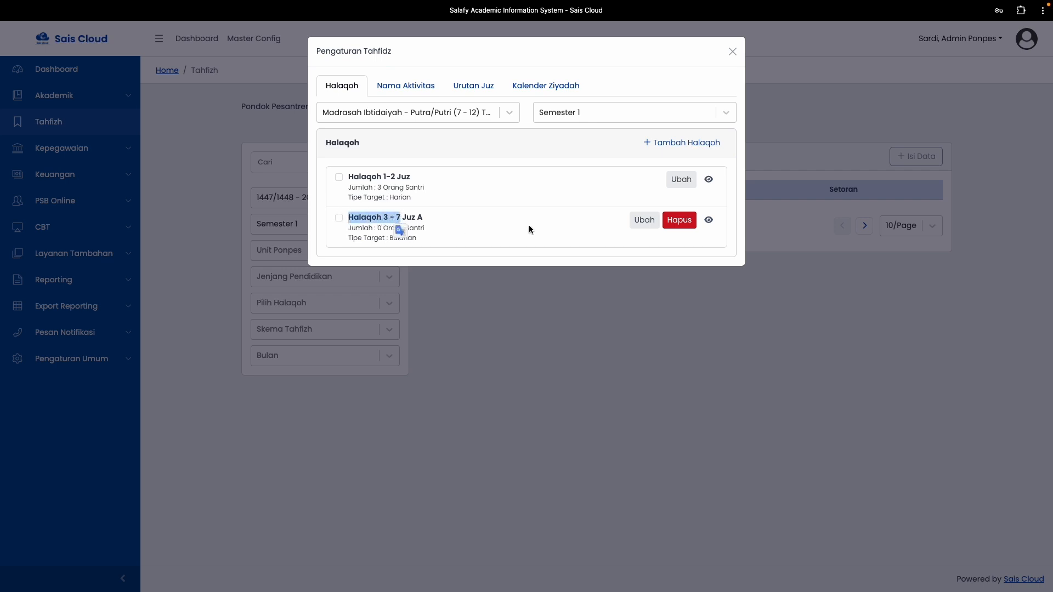
{"action": "left_click", "coordinate": [703, 150]}
{"action": "left_click", "coordinate": [346, 195]}
{"action": "type", "text": "G"}
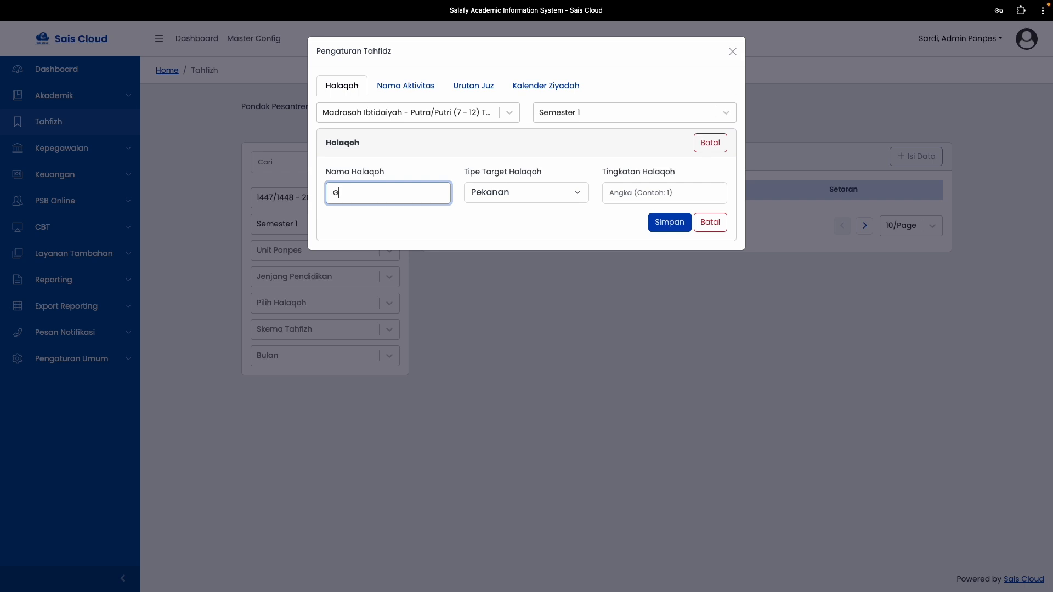
{"action": "key", "text": "BackSpace"}
{"action": "type", "text": "Halaqoh 3 - 7 Juz B"}
{"action": "left_click", "coordinate": [657, 192]}
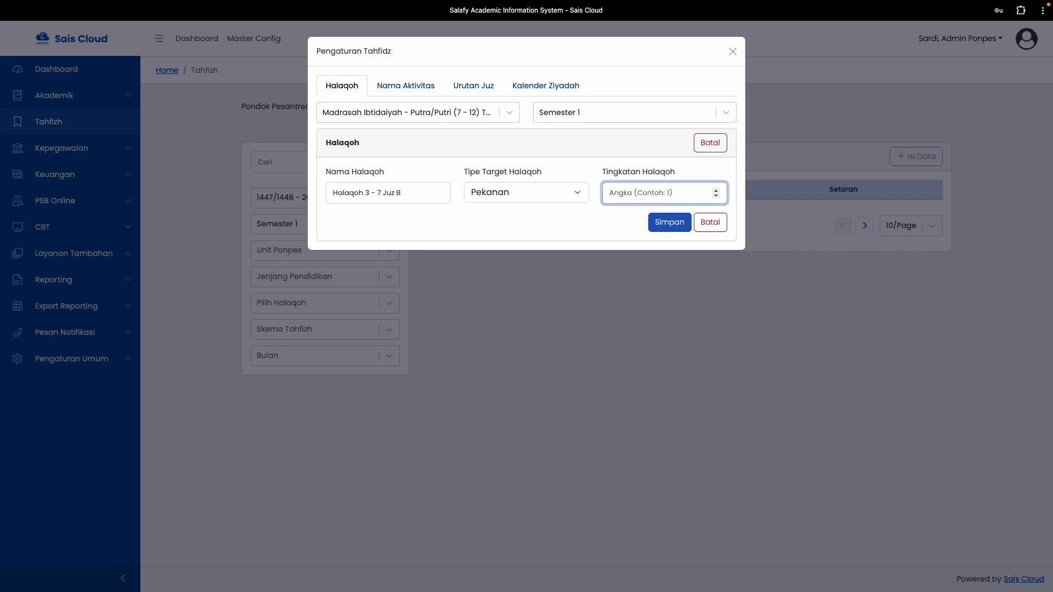
{"action": "type", "text": "2"}
{"action": "left_click", "coordinate": [669, 222]}
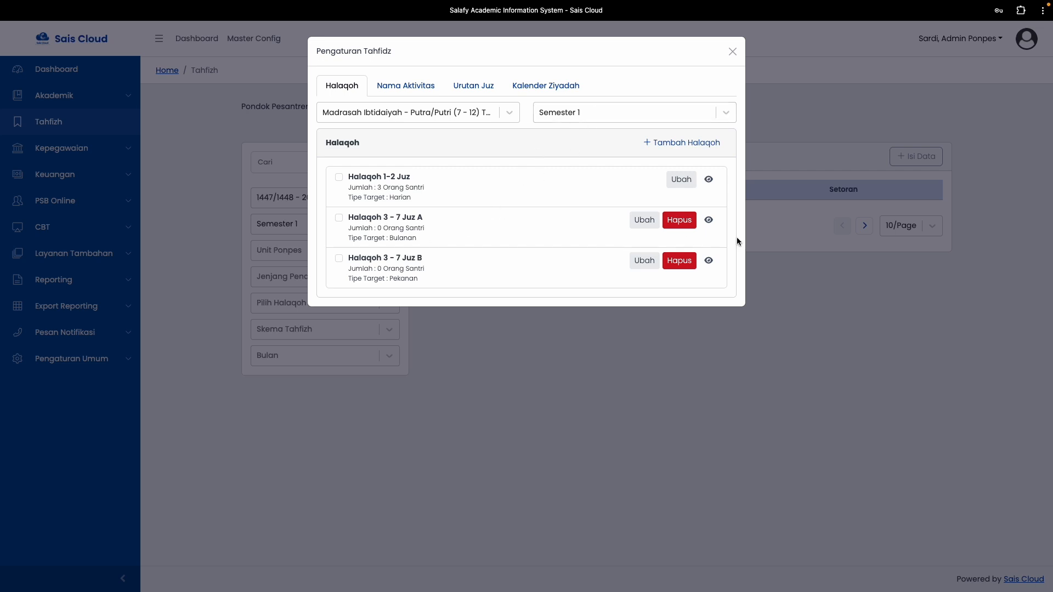
Open the santri list of Halaqoh 3 - 7 Juz A and select the available santri from Kelas 1 - Putra.
{"action": "left_click", "coordinate": [709, 219]}
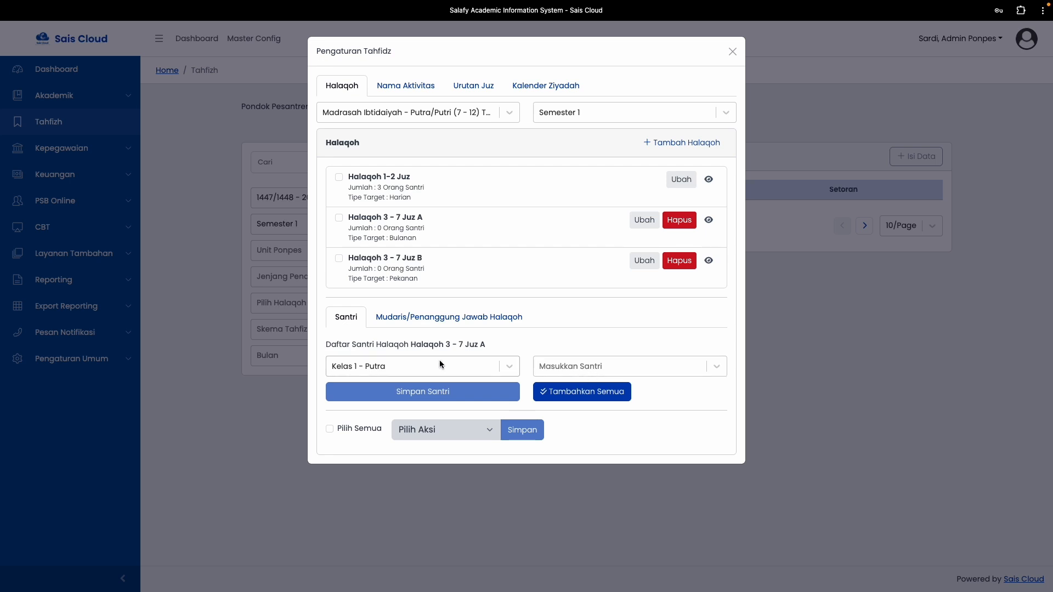
{"action": "left_click", "coordinate": [571, 367]}
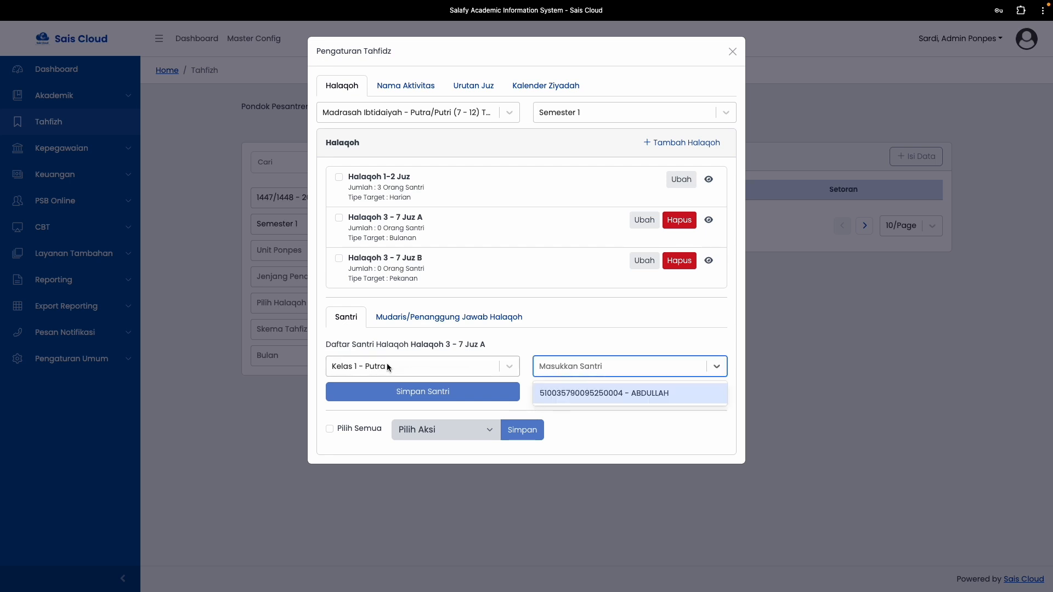
{"action": "left_click", "coordinate": [597, 396]}
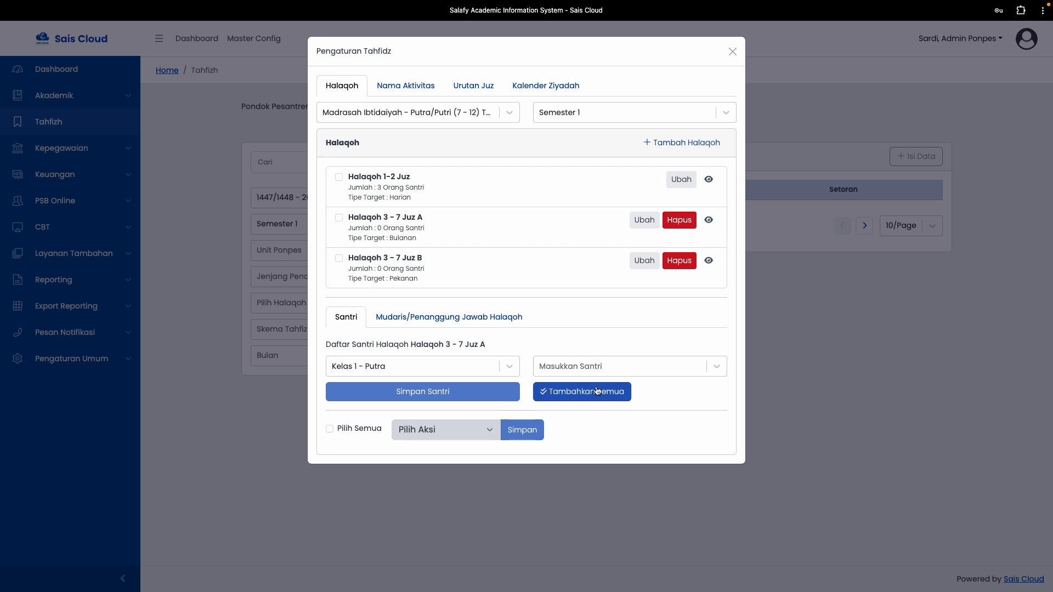
{"action": "left_click", "coordinate": [597, 391]}
Try to combine santri from Kelas 1 - Putra and Kelas 2 - Putra in one selection by switching classes before saving.
{"action": "left_click", "coordinate": [391, 361]}
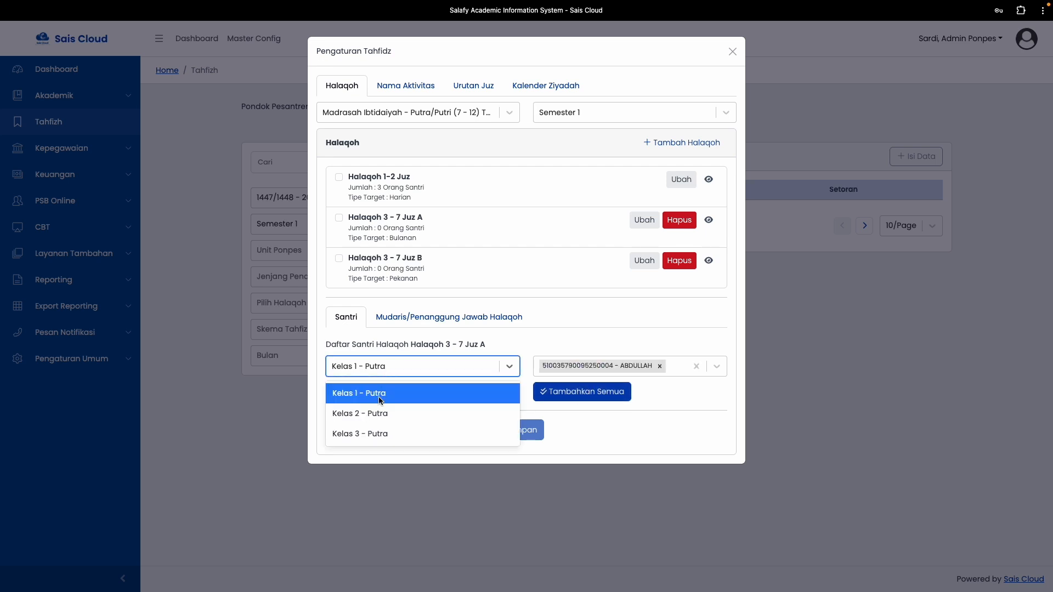
{"action": "left_click", "coordinate": [384, 415]}
{"action": "left_click", "coordinate": [612, 369]}
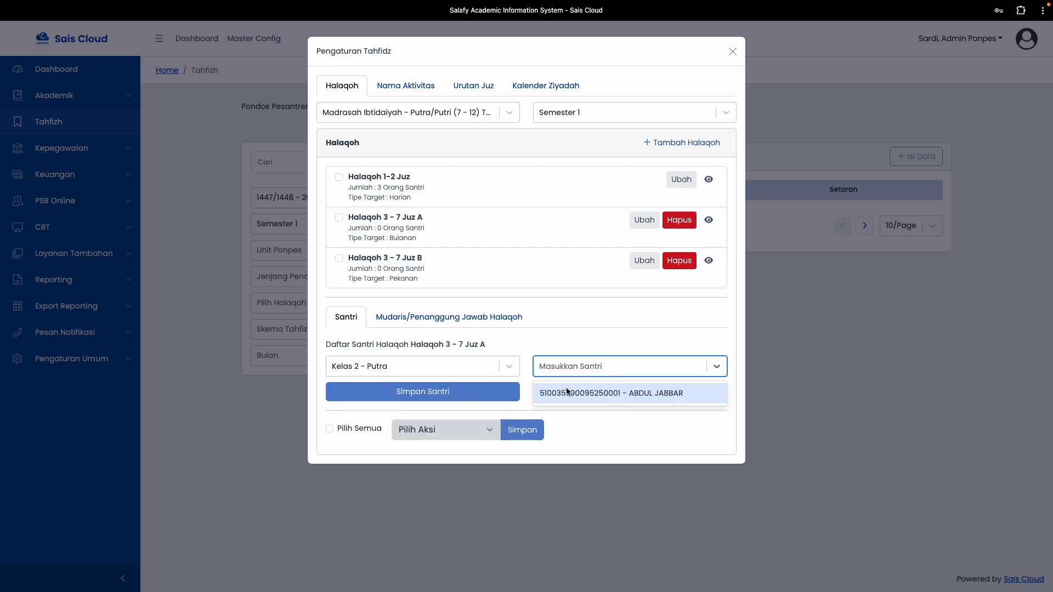
{"action": "left_click", "coordinate": [635, 393]}
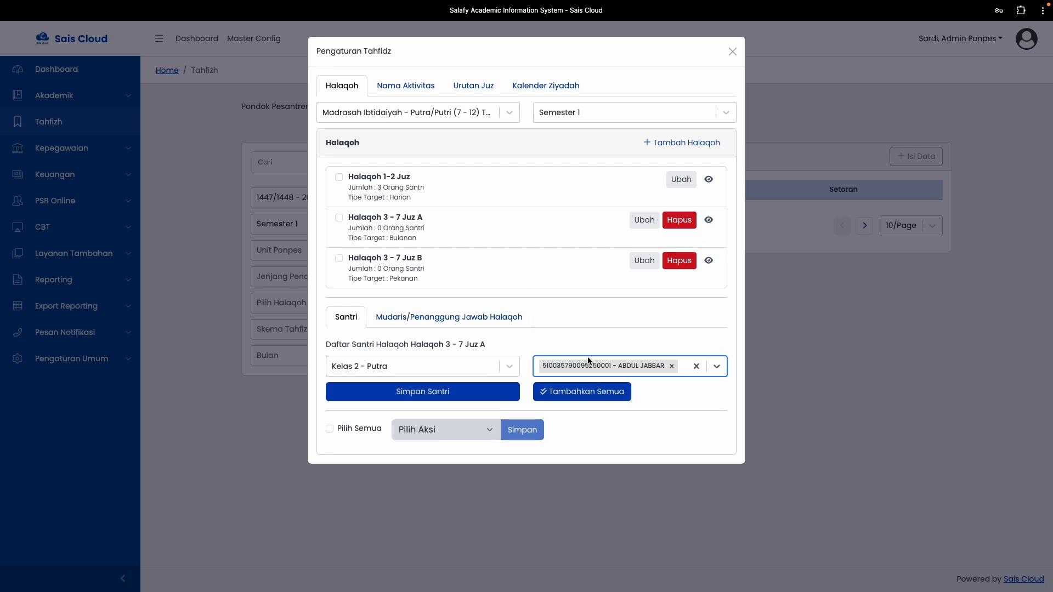
{"action": "left_click", "coordinate": [719, 369]}
{"action": "left_click", "coordinate": [717, 367]}
{"action": "left_click", "coordinate": [425, 367]}
{"action": "left_click", "coordinate": [381, 395]}
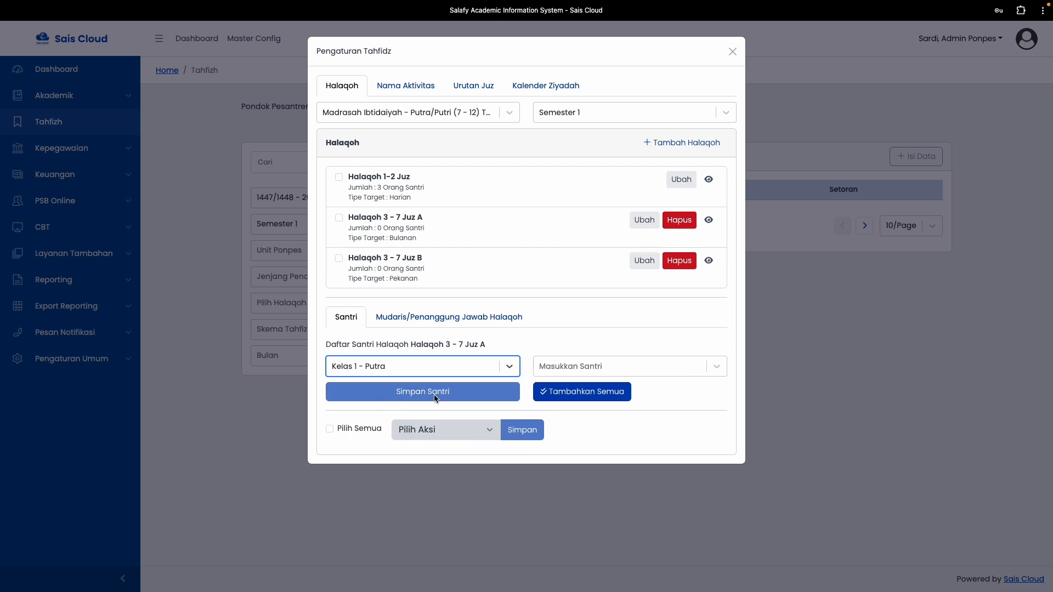
{"action": "left_click", "coordinate": [614, 366]}
{"action": "left_click", "coordinate": [597, 393]}
{"action": "left_click", "coordinate": [449, 369]}
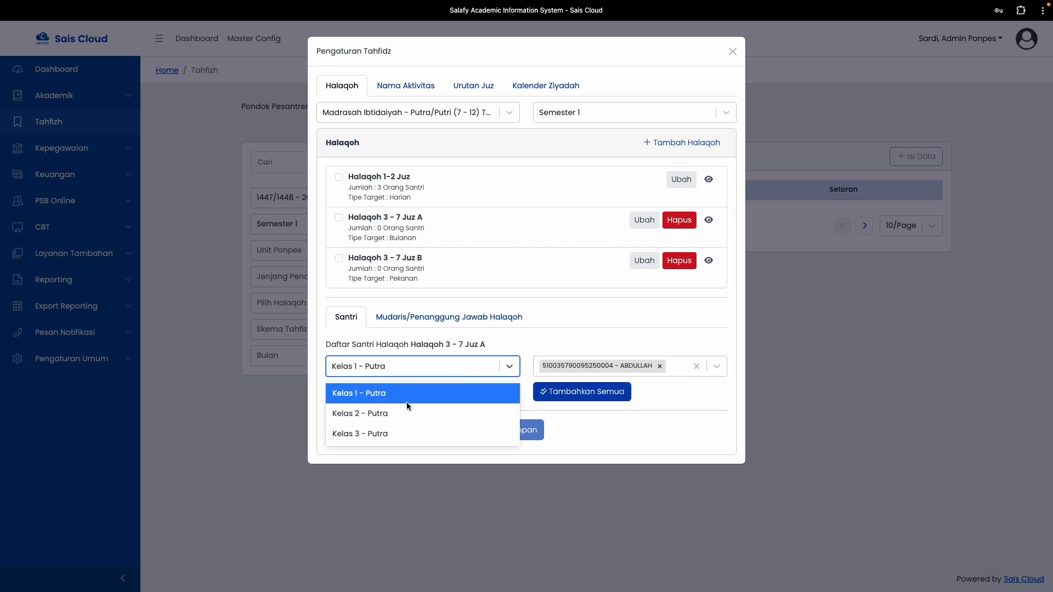
{"action": "left_click", "coordinate": [418, 410]}
Select the Kelas 1 - Putra santri again and save the selection to Halaqoh 3 - 7 Juz A.
{"action": "left_click", "coordinate": [488, 369]}
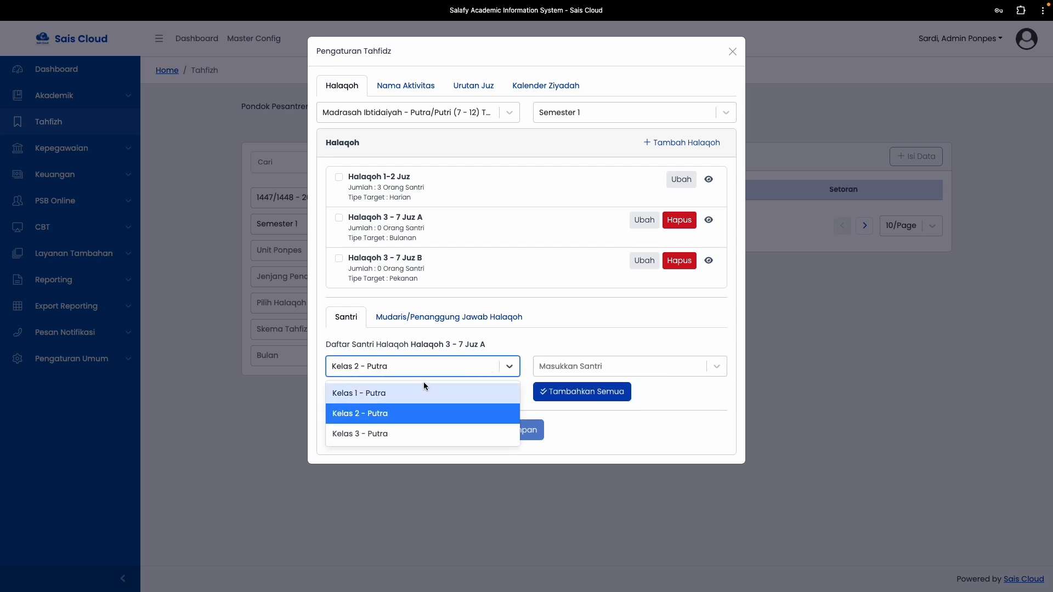
{"action": "left_click", "coordinate": [411, 388]}
{"action": "left_click", "coordinate": [602, 373]}
{"action": "left_click", "coordinate": [551, 395]}
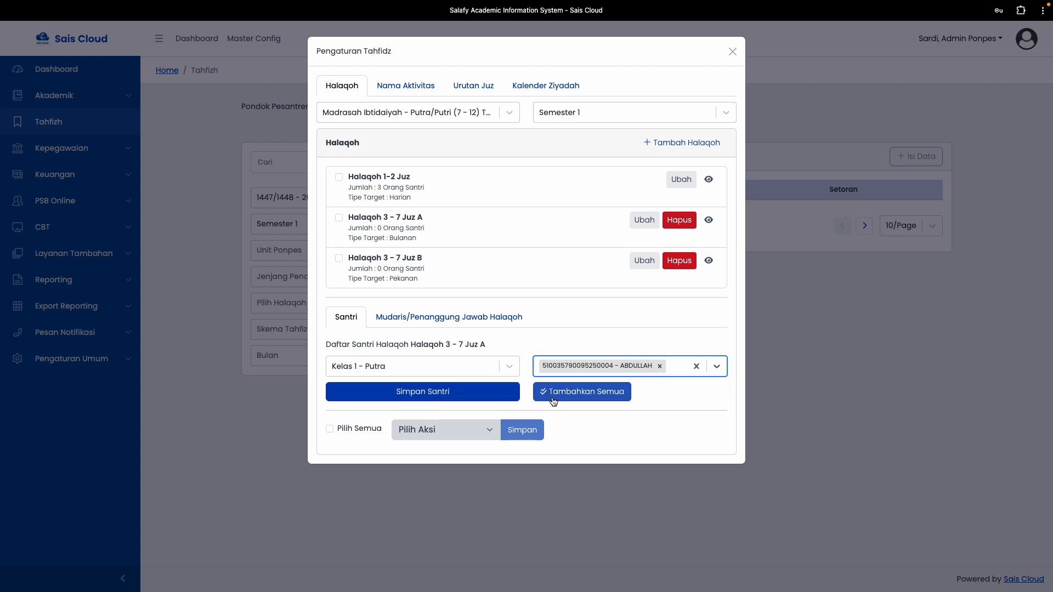
{"action": "left_click", "coordinate": [473, 397]}
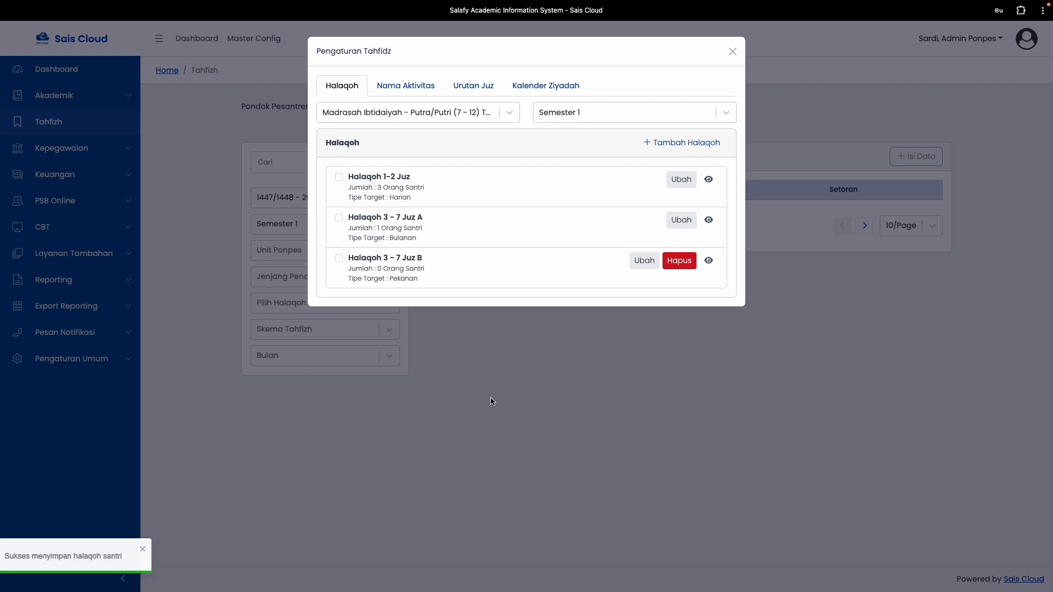
Reopen Halaqoh 3 - 7 Juz A, select the available santri from Kelas 2 - Putra, and save.
{"action": "left_click", "coordinate": [708, 220]}
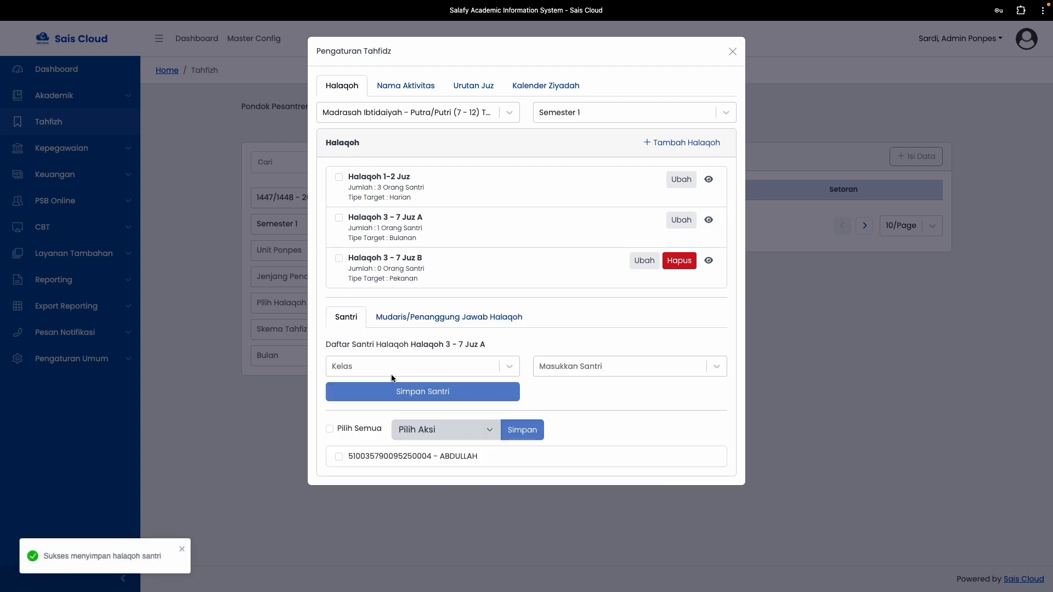
{"action": "left_click", "coordinate": [417, 366]}
{"action": "left_click", "coordinate": [413, 412]}
{"action": "left_click", "coordinate": [565, 371]}
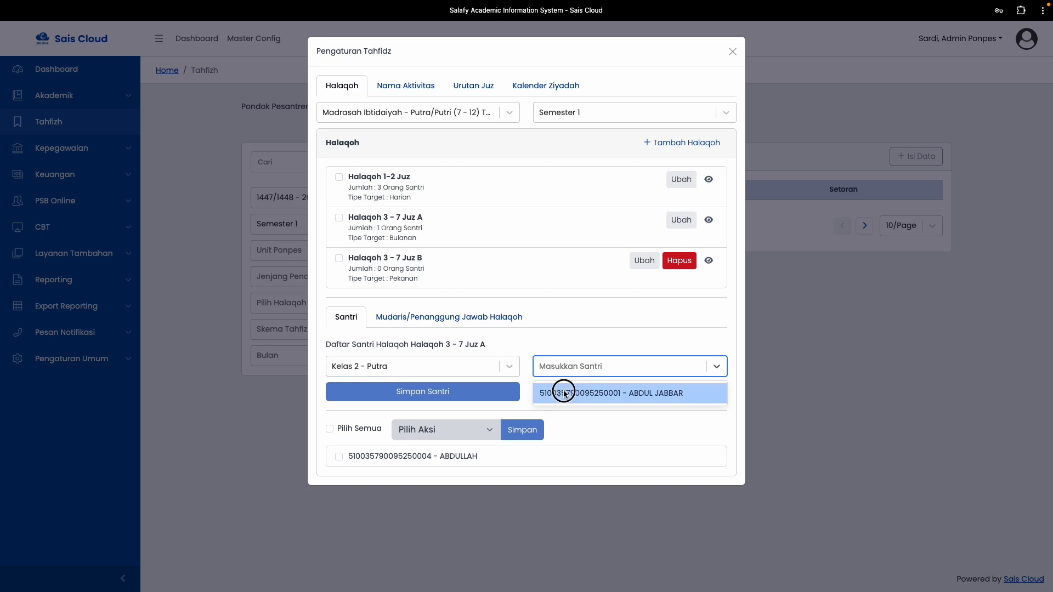
{"action": "left_click", "coordinate": [563, 393]}
{"action": "left_click", "coordinate": [408, 392]}
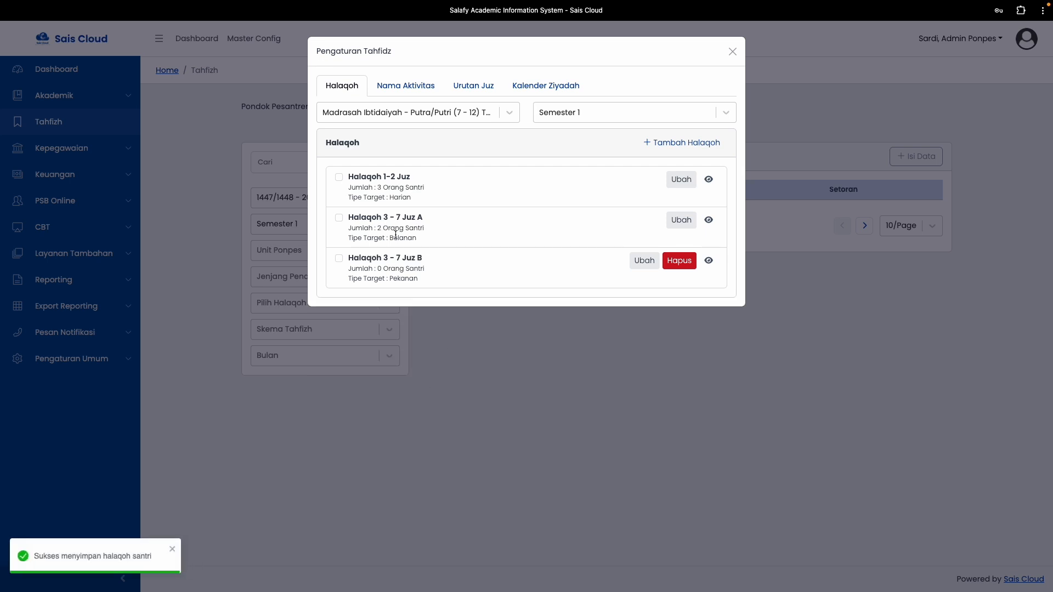
Review the santri list of Halaqoh 3 - 7 Juz A and close the Tahfidz settings.
{"action": "left_click", "coordinate": [708, 219]}
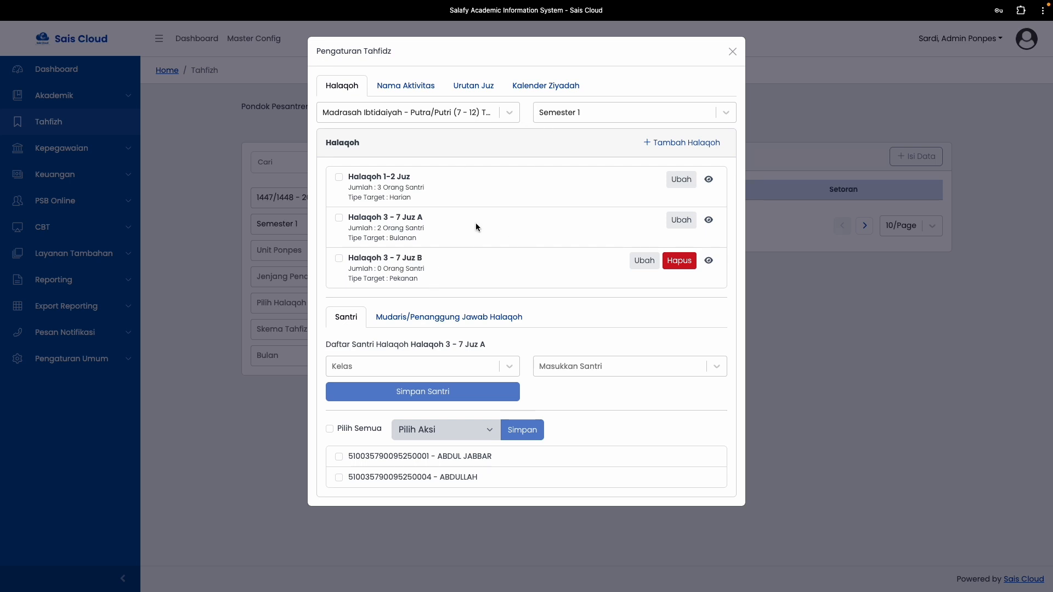
{"action": "left_click", "coordinate": [733, 52]}
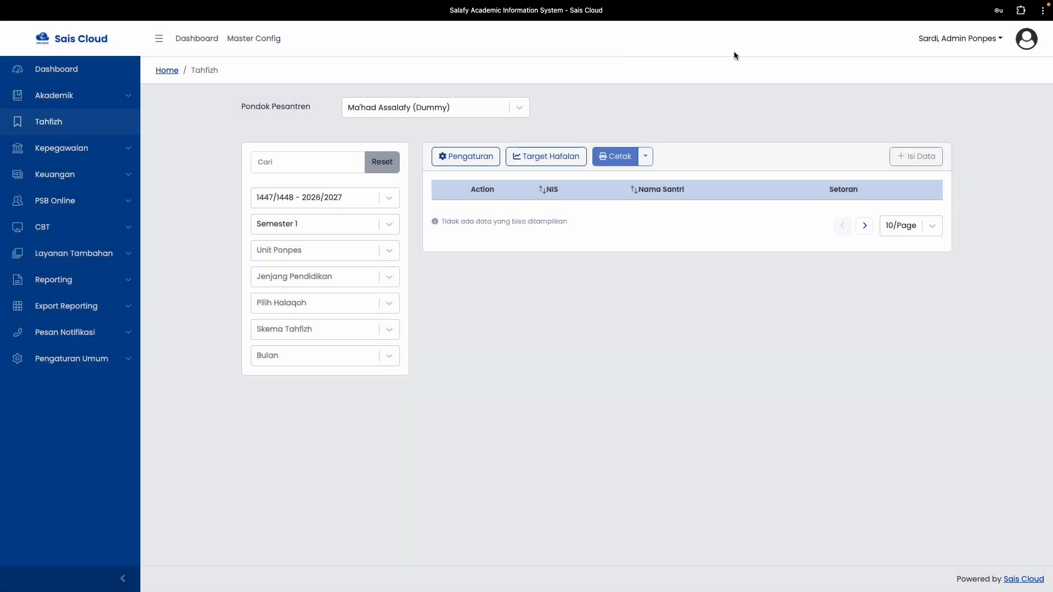
Open the santri memorization targets and filter by Madrasah Ibtidaiyah - Putra/Putri, Semester 1, Halaqoh 3 - 7 Juz A and month 1.
{"action": "left_click", "coordinate": [552, 159]}
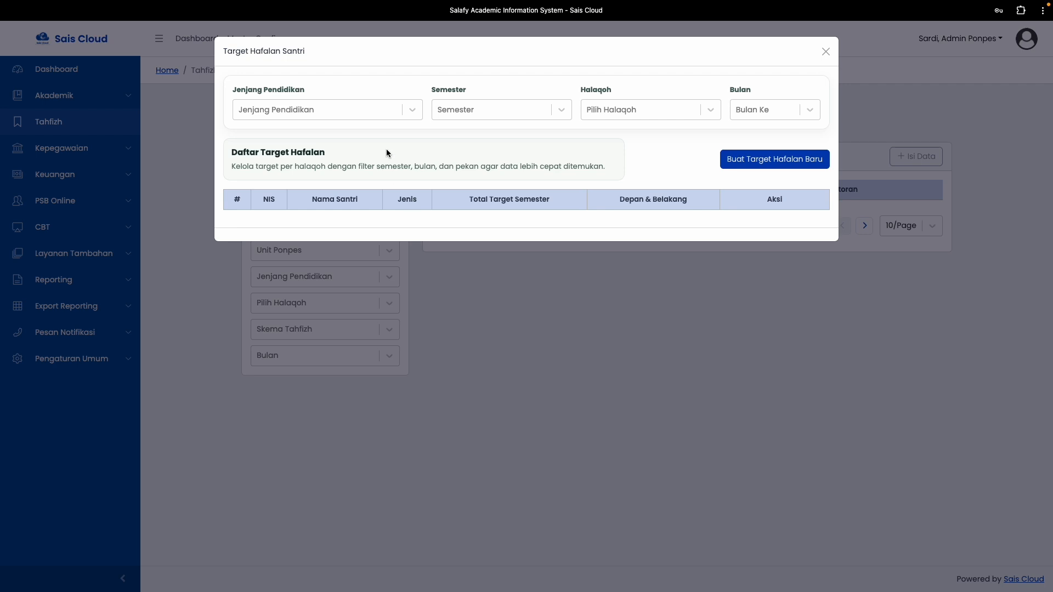
{"action": "left_click", "coordinate": [376, 113]}
{"action": "left_click", "coordinate": [338, 163]}
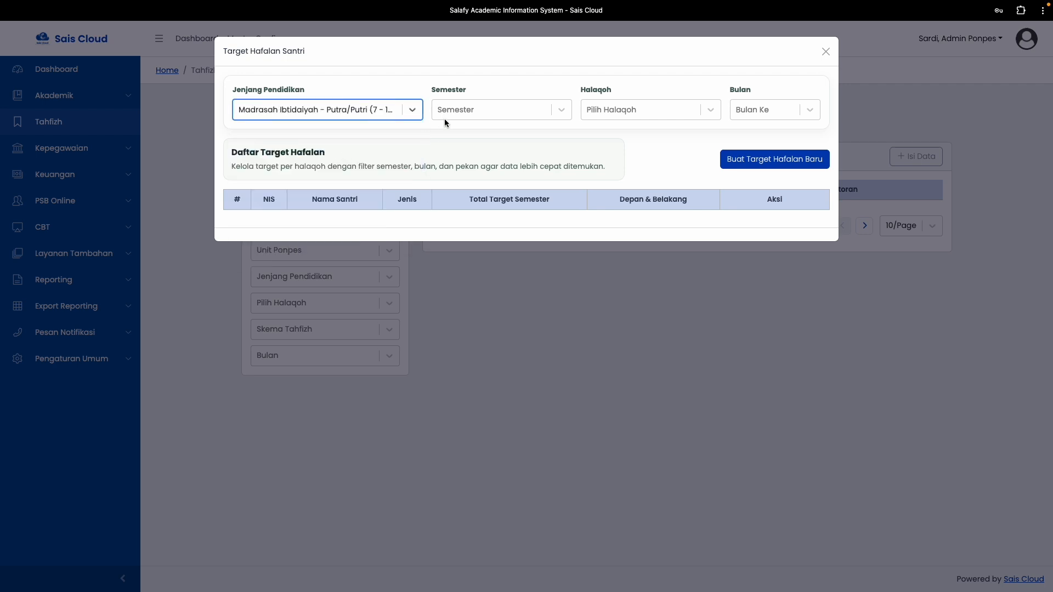
{"action": "left_click", "coordinate": [446, 117]}
{"action": "left_click", "coordinate": [556, 135]}
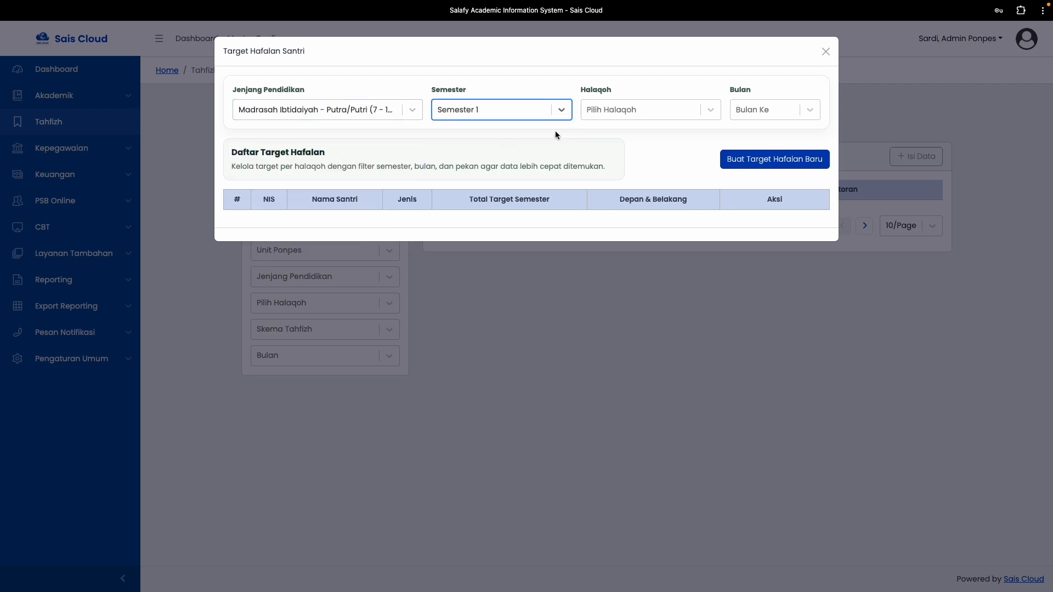
{"action": "left_click", "coordinate": [590, 113]}
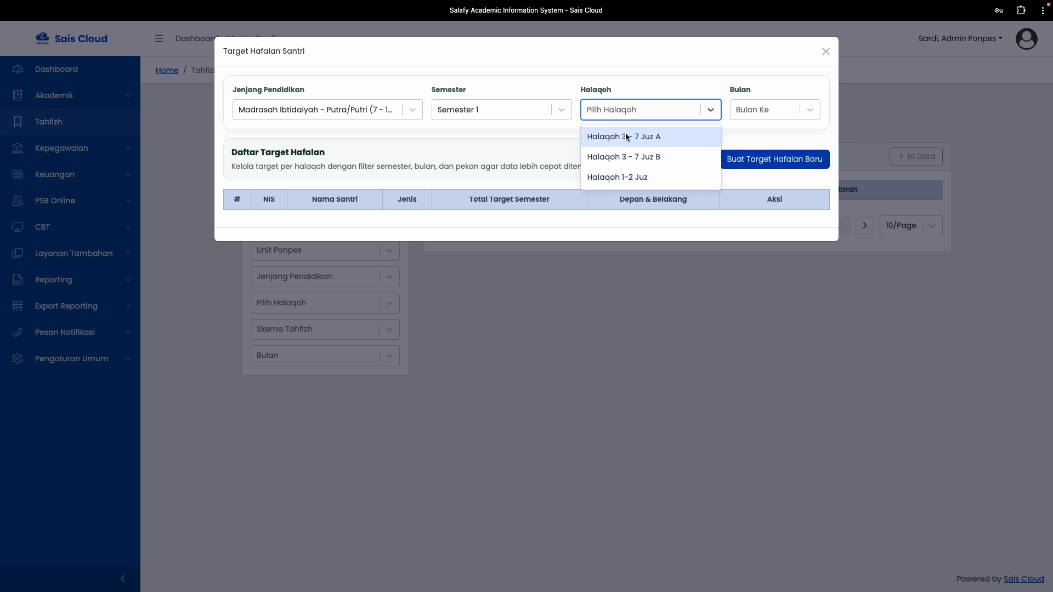
{"action": "left_click", "coordinate": [614, 140]}
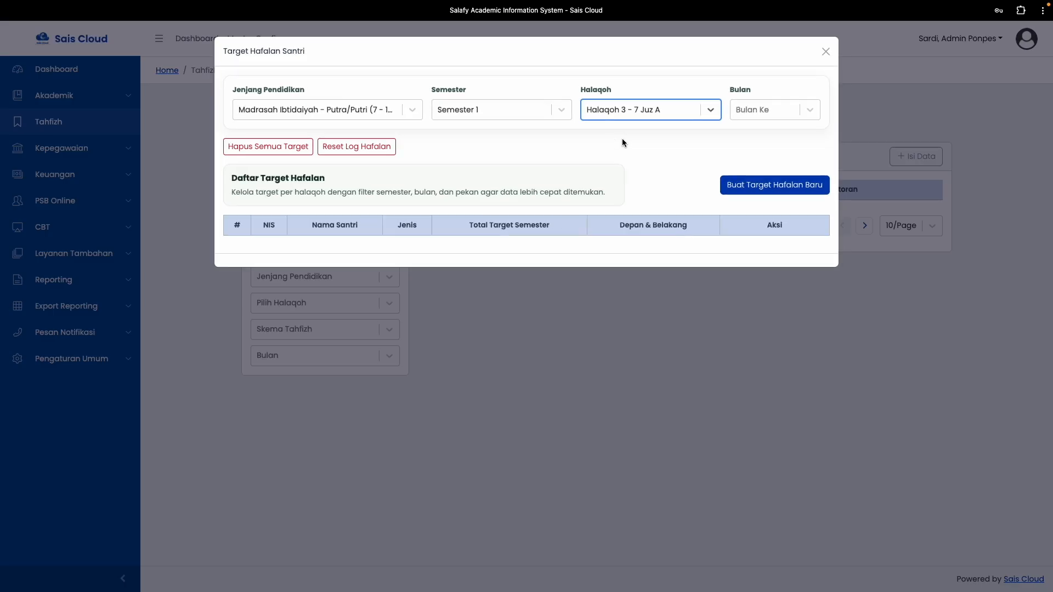
{"action": "left_click", "coordinate": [745, 111]}
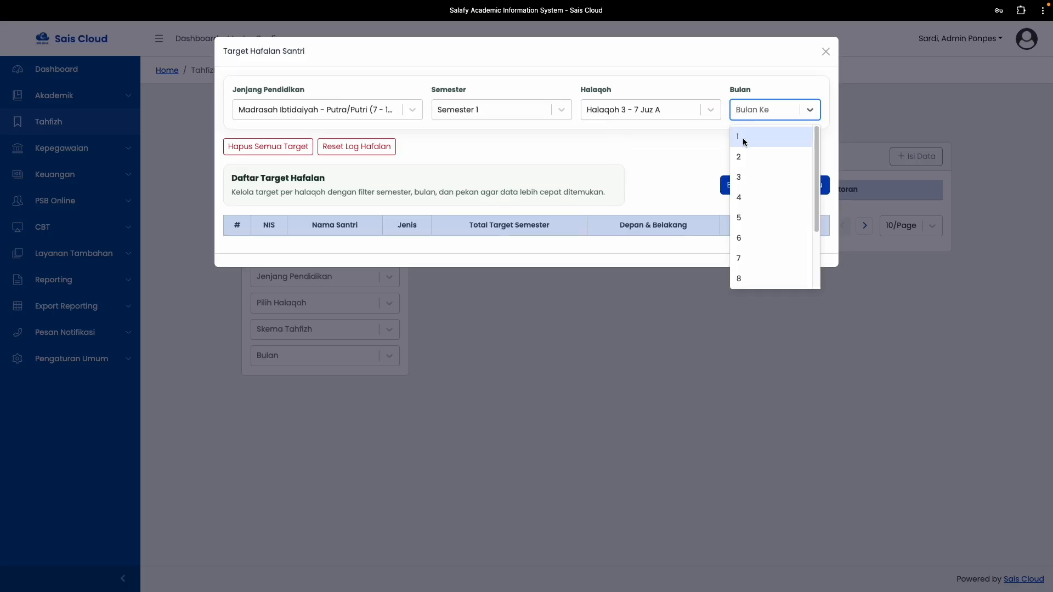
{"action": "left_click", "coordinate": [743, 137]}
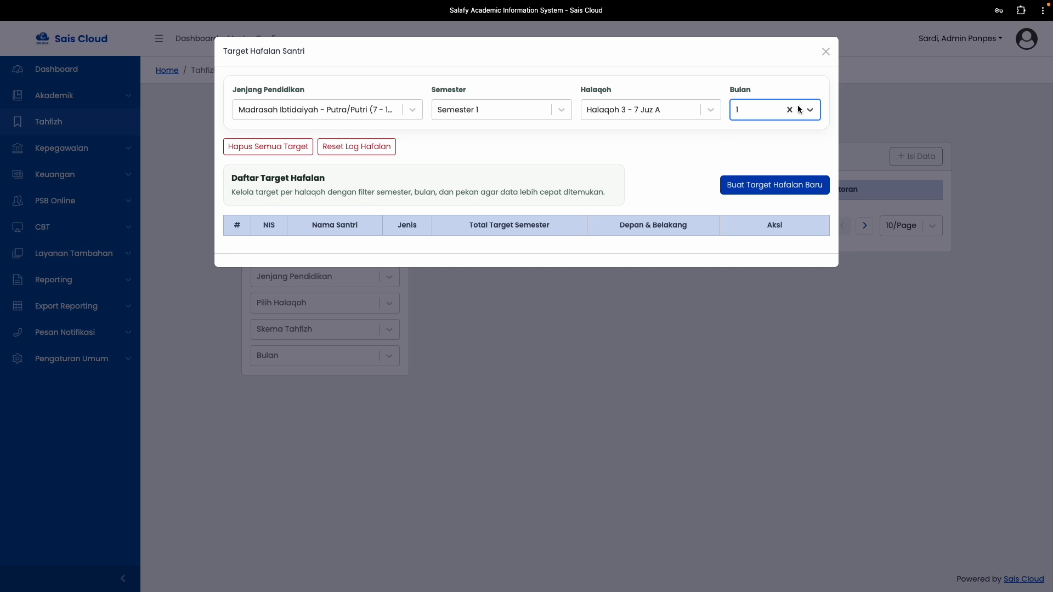
Create a new memorization target of 100 Baris for month 1 of Halaqoh 3 - 7 Juz A and save it.
{"action": "left_click", "coordinate": [744, 189]}
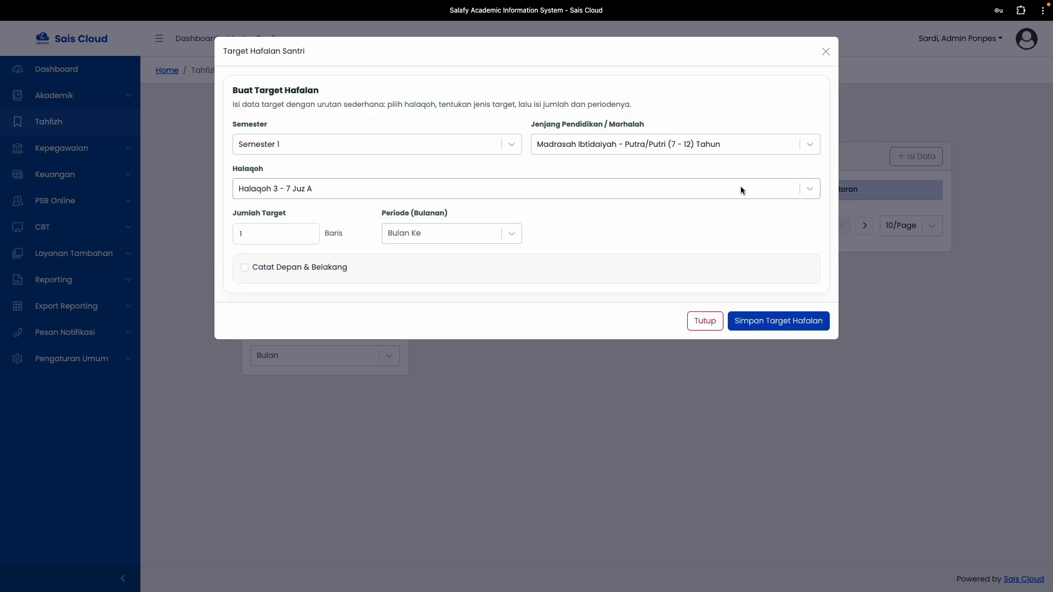
{"action": "double_click", "coordinate": [266, 235]}
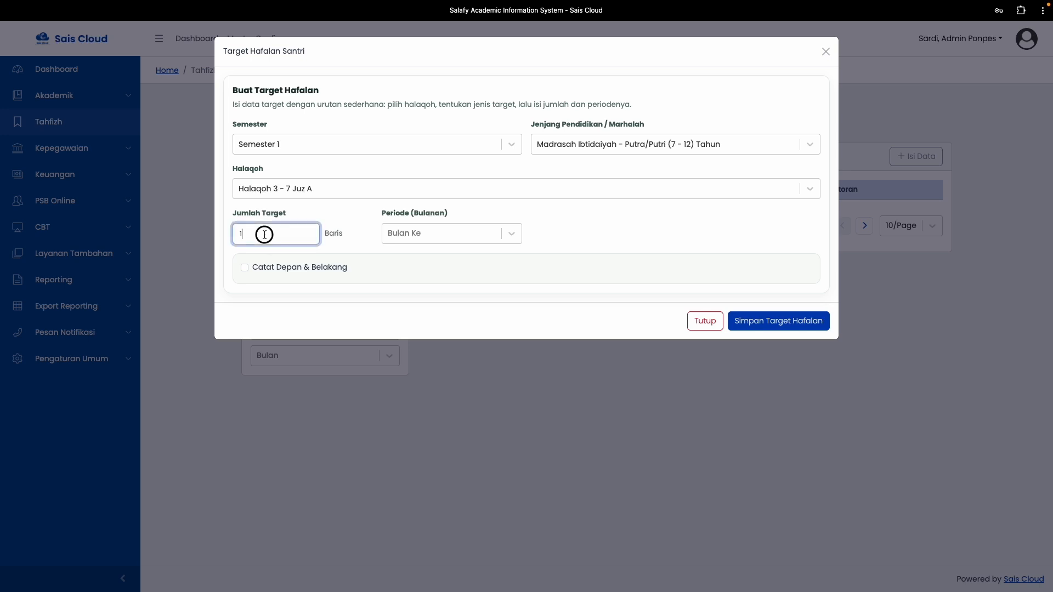
{"action": "left_click", "coordinate": [402, 238]}
{"action": "left_click", "coordinate": [397, 261]}
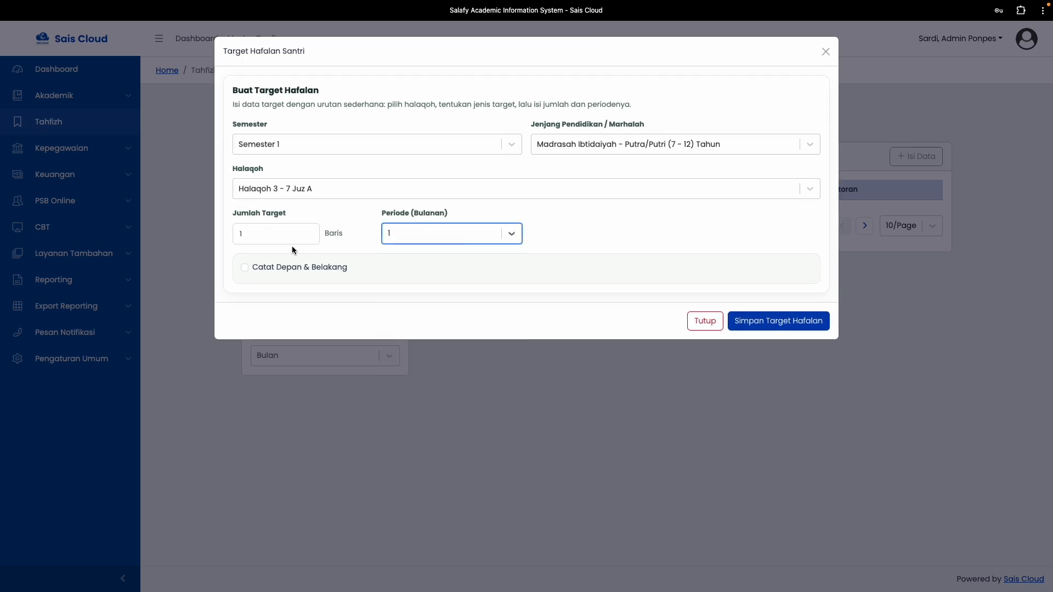
{"action": "left_click", "coordinate": [284, 231]}
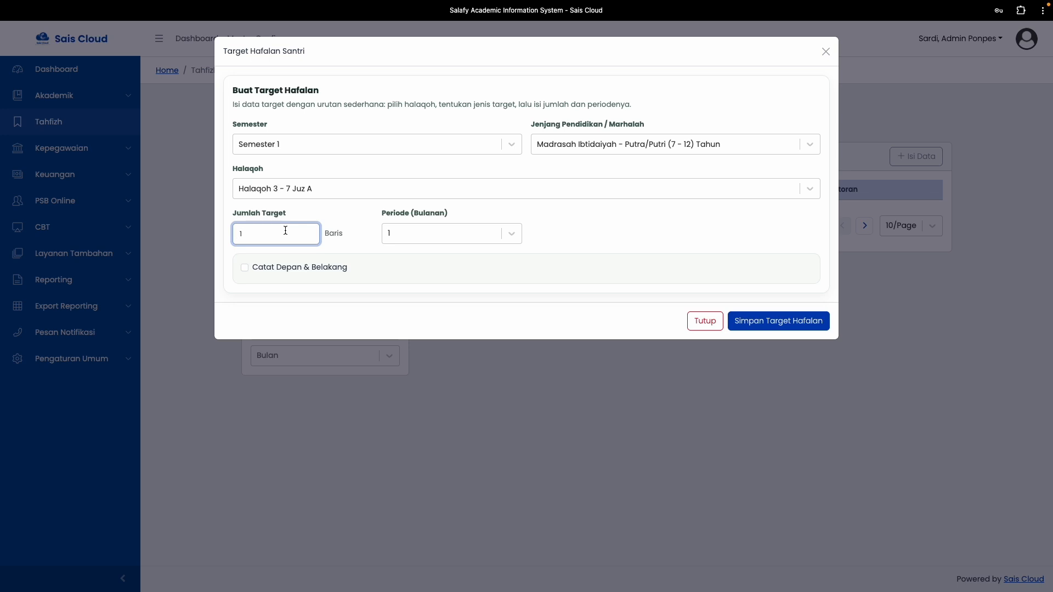
{"action": "type", "text": "00"}
{"action": "left_click", "coordinate": [424, 234]}
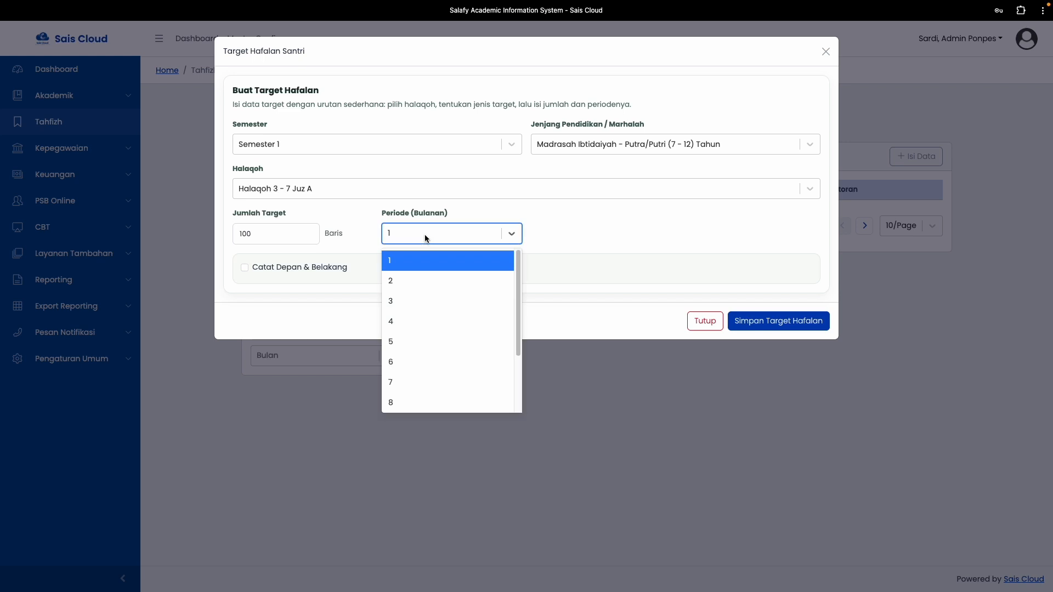
{"action": "left_click", "coordinate": [611, 257]}
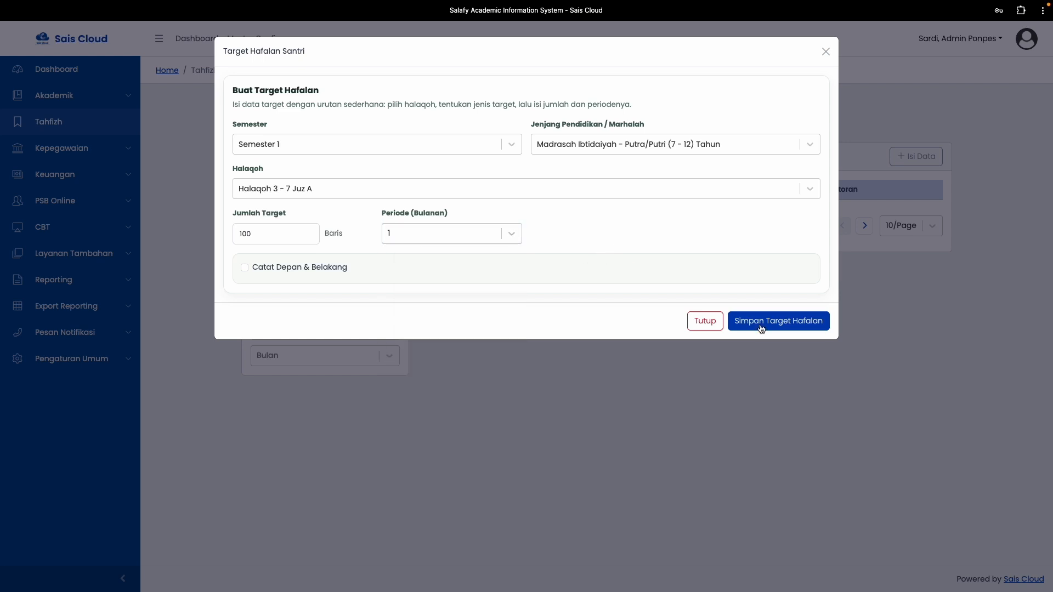
{"action": "left_click", "coordinate": [782, 328]}
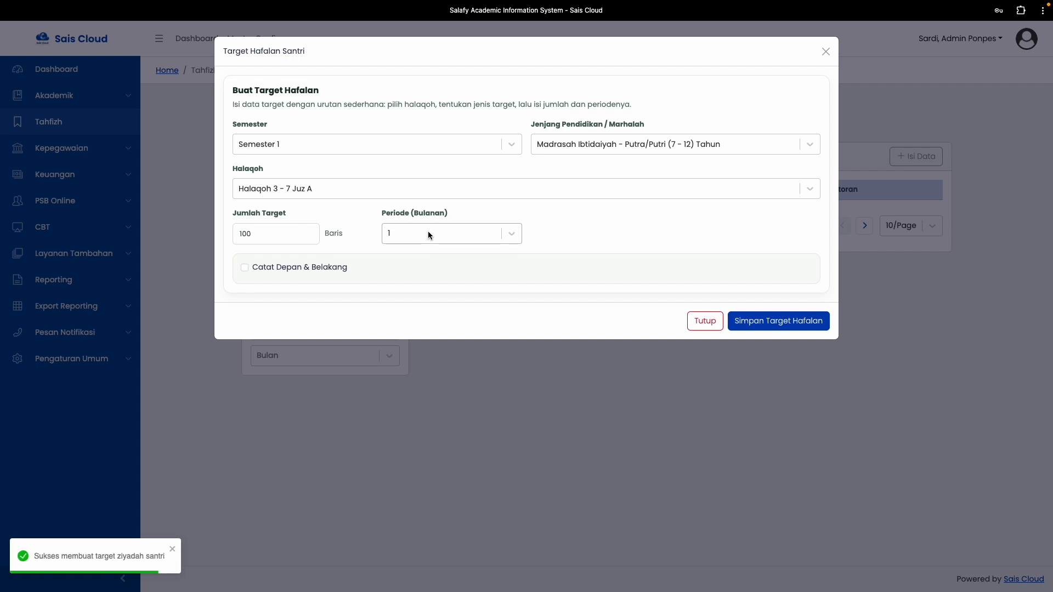
Save the same 100 Baris target for month 2.
{"action": "left_click", "coordinate": [428, 231]}
{"action": "left_click", "coordinate": [401, 275]}
{"action": "left_click", "coordinate": [781, 317]}
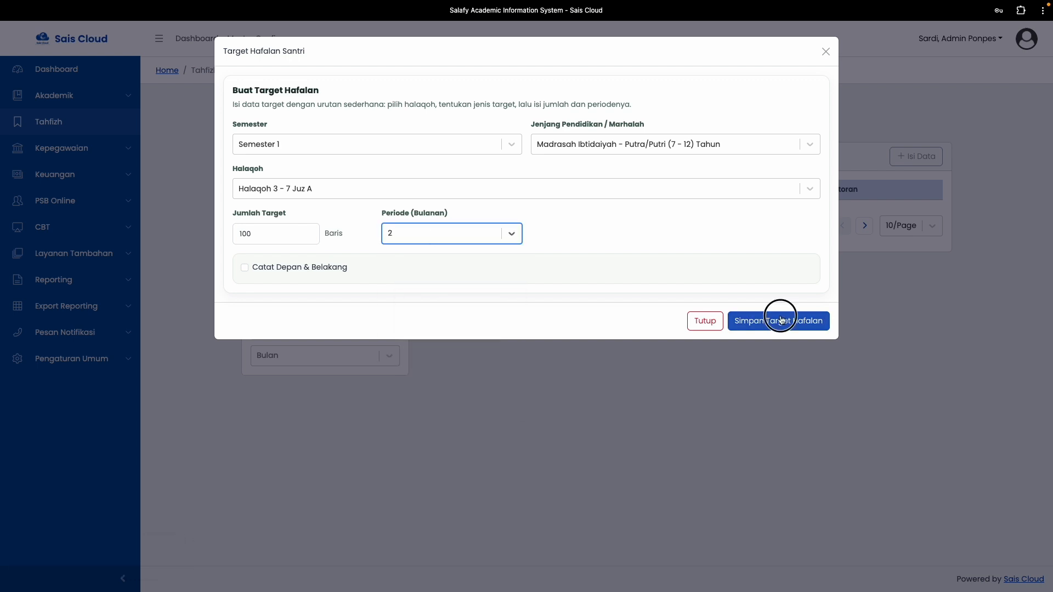
Set the target amount to 120 Baris for month 3 and save it.
{"action": "left_click", "coordinate": [413, 229]}
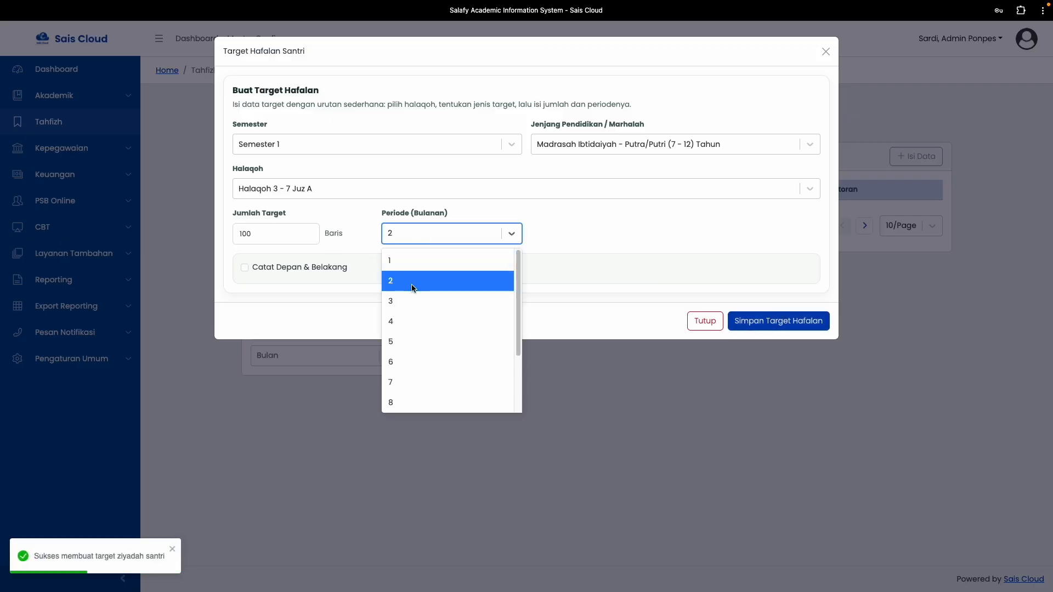
{"action": "left_click", "coordinate": [406, 298]}
{"action": "left_click", "coordinate": [245, 234]}
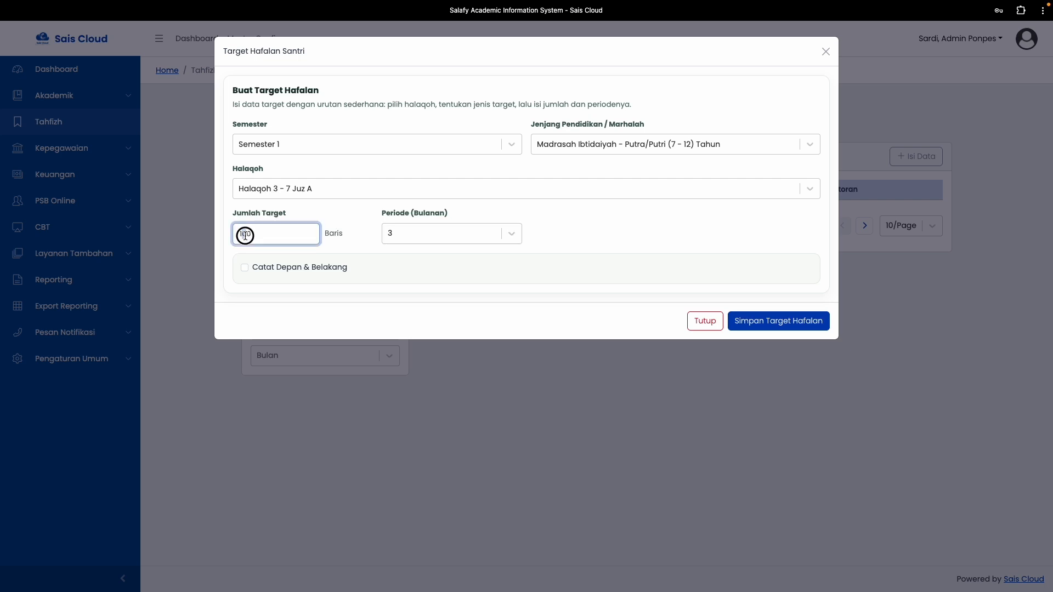
{"action": "key", "text": "BackSpace"}
{"action": "type", "text": "2"}
{"action": "left_click", "coordinate": [756, 322]}
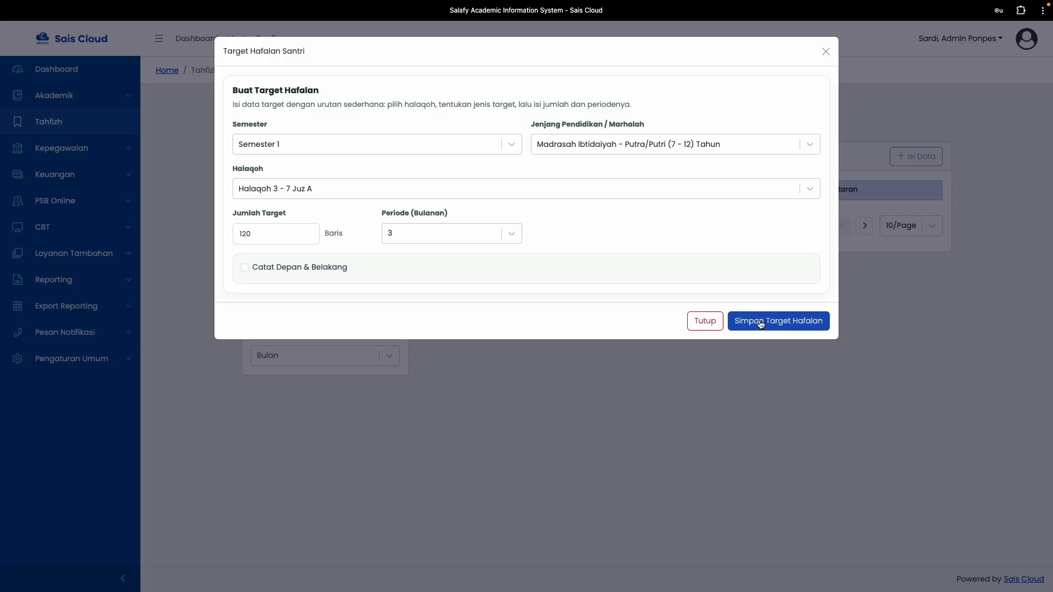
Save the 120 Baris target for months 4, 5 and 6 as well, and close the target creation form.
{"action": "left_click", "coordinate": [418, 232]}
{"action": "left_click", "coordinate": [414, 322]}
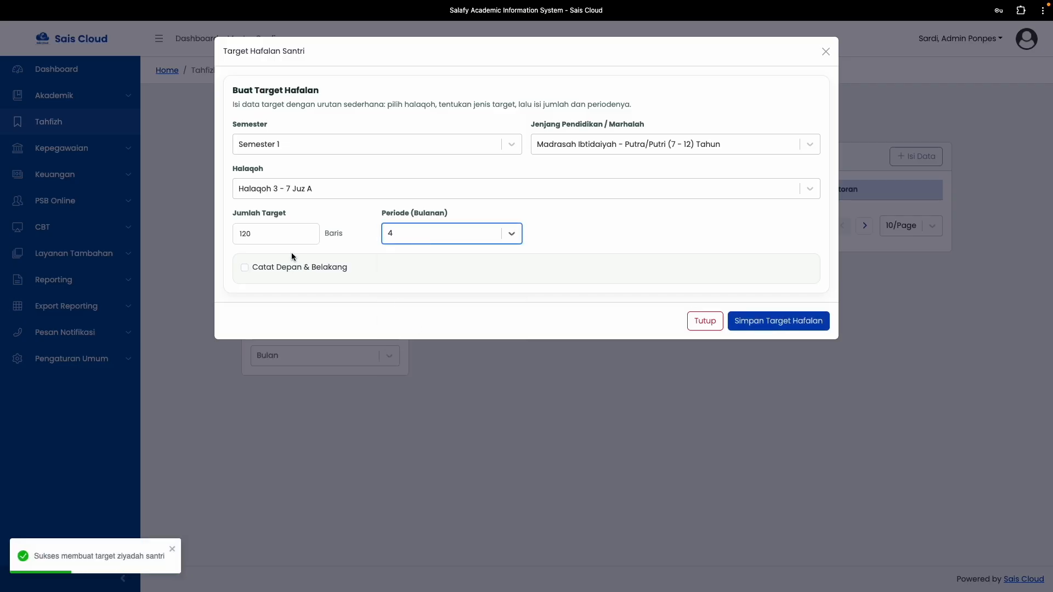
{"action": "left_click", "coordinate": [773, 329]}
{"action": "left_click", "coordinate": [423, 230]}
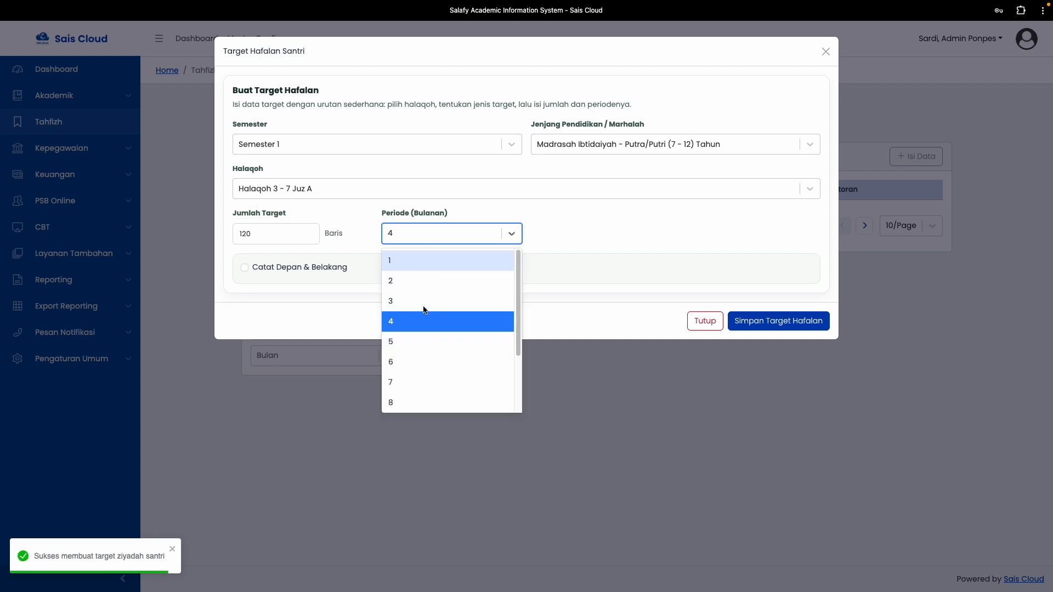
{"action": "left_click", "coordinate": [434, 341]}
{"action": "left_click", "coordinate": [790, 322]}
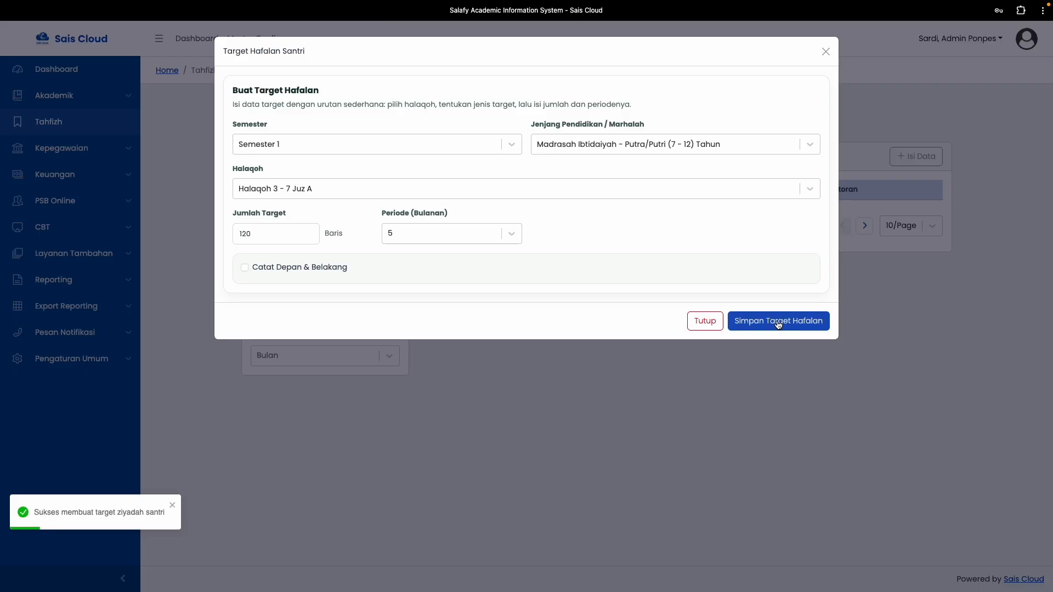
{"action": "left_click", "coordinate": [440, 224]}
{"action": "left_click", "coordinate": [403, 366]}
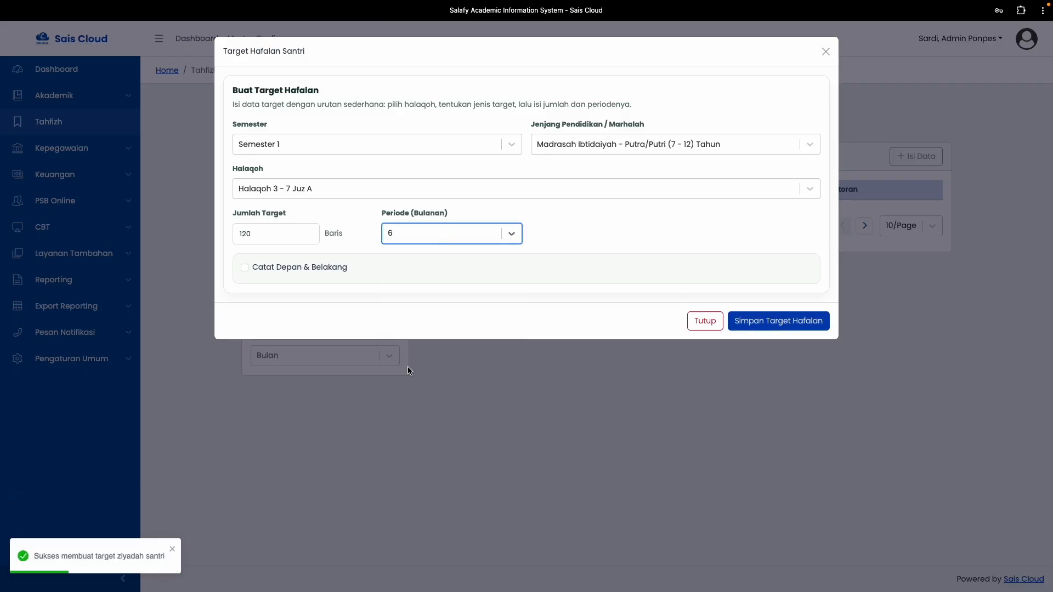
{"action": "left_click", "coordinate": [763, 328]}
{"action": "left_click", "coordinate": [437, 242]}
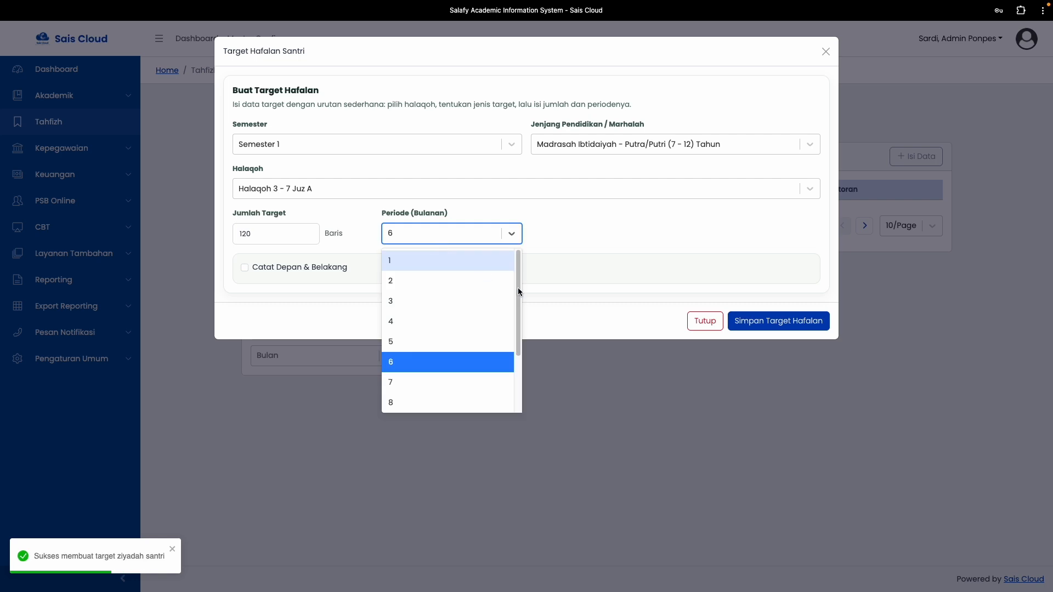
{"action": "scroll", "coordinate": [462, 312], "scroll_direction": "down", "scroll_amount": 2}
{"action": "left_click", "coordinate": [596, 310]}
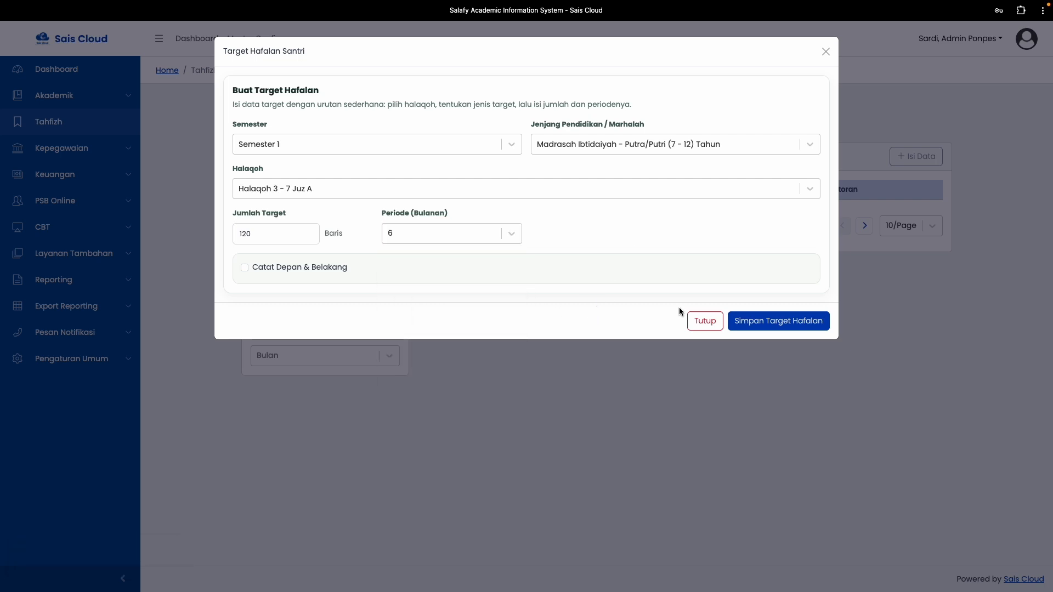
{"action": "left_click", "coordinate": [705, 321]}
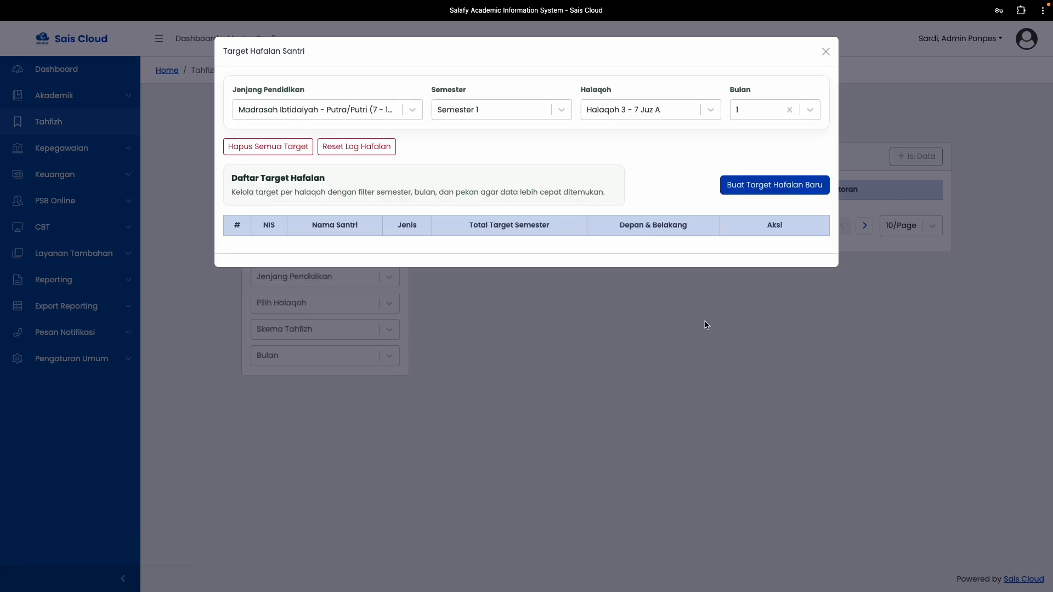
Clear the month filter to view the whole semester's targets, and filter the list by month 1 again.
{"action": "left_click", "coordinate": [790, 110]}
{"action": "left_click", "coordinate": [779, 112]}
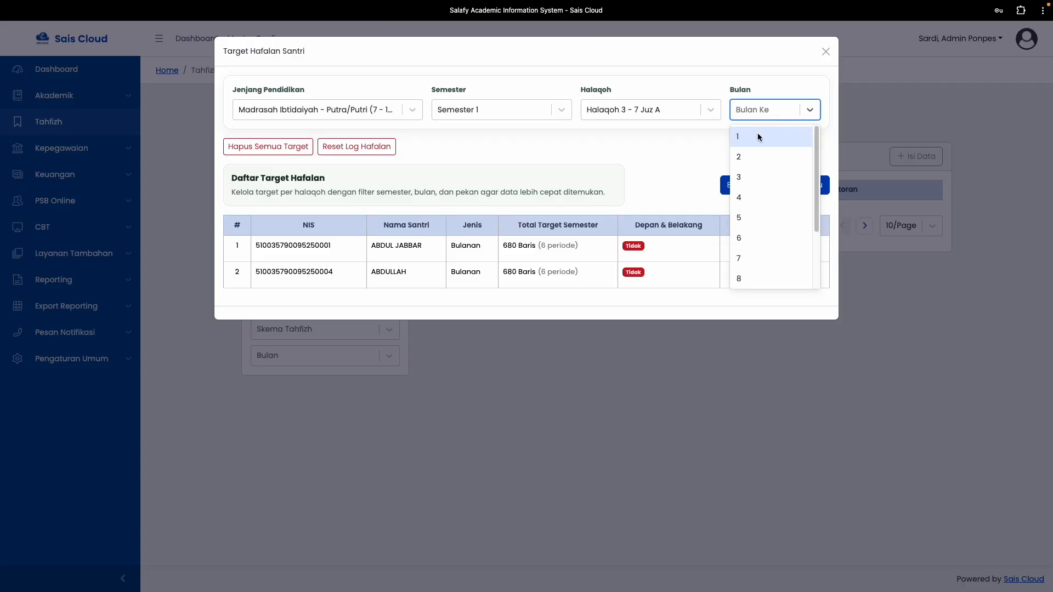
{"action": "left_click", "coordinate": [759, 137]}
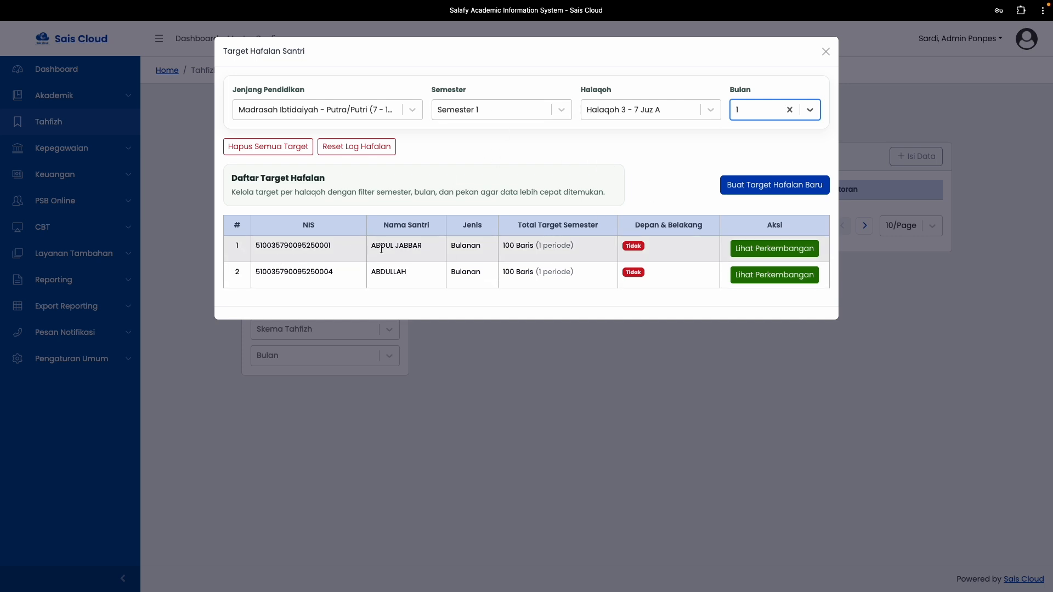
{"action": "left_click", "coordinate": [282, 252]}
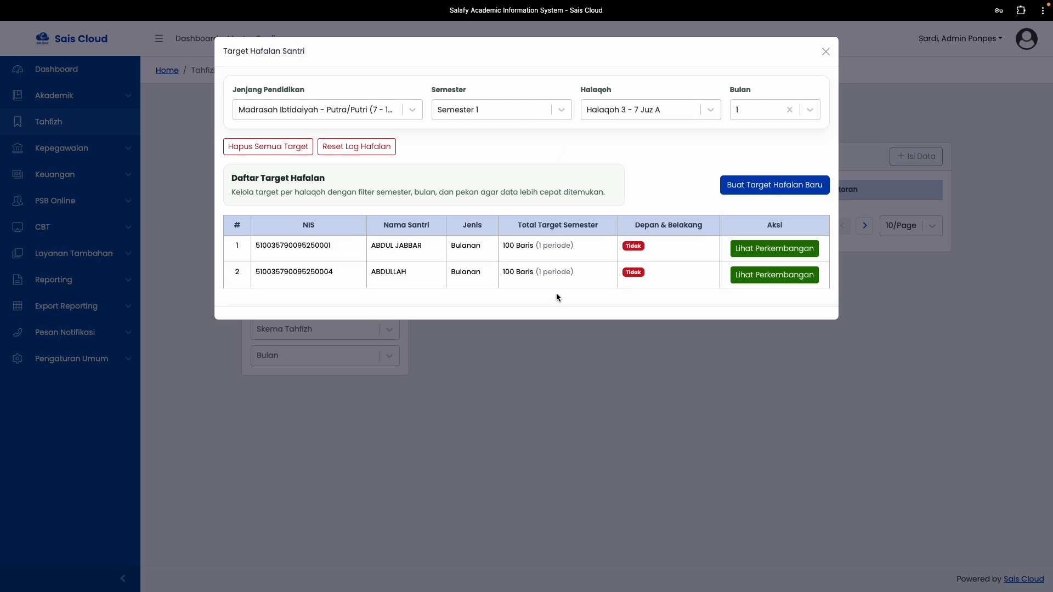
View the first santri's target details, preview the Hanya Target printout, cancel printing and close the details.
{"action": "left_click", "coordinate": [758, 251]}
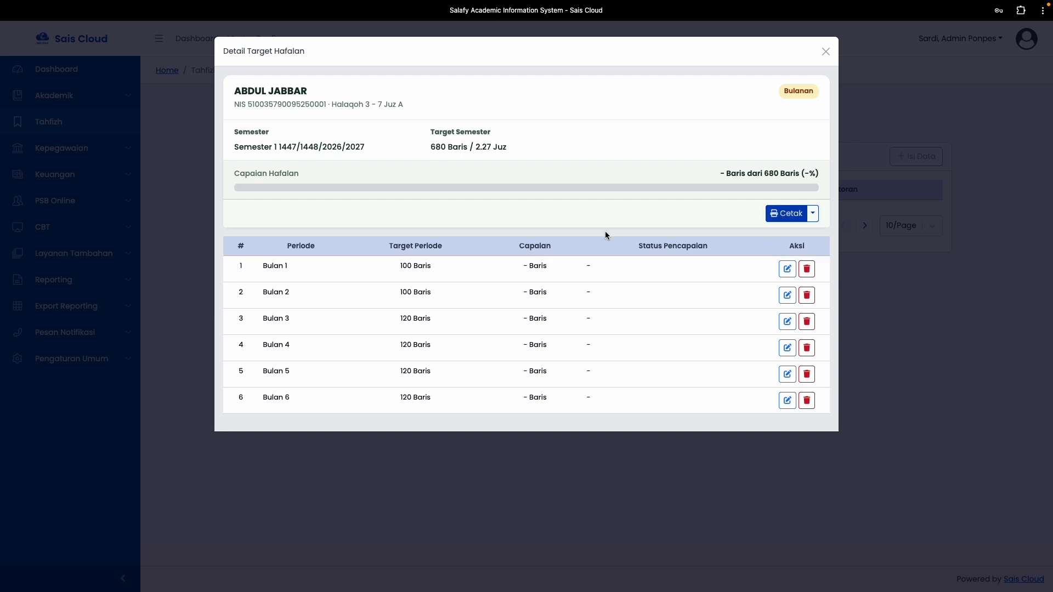
{"action": "left_click", "coordinate": [813, 213]}
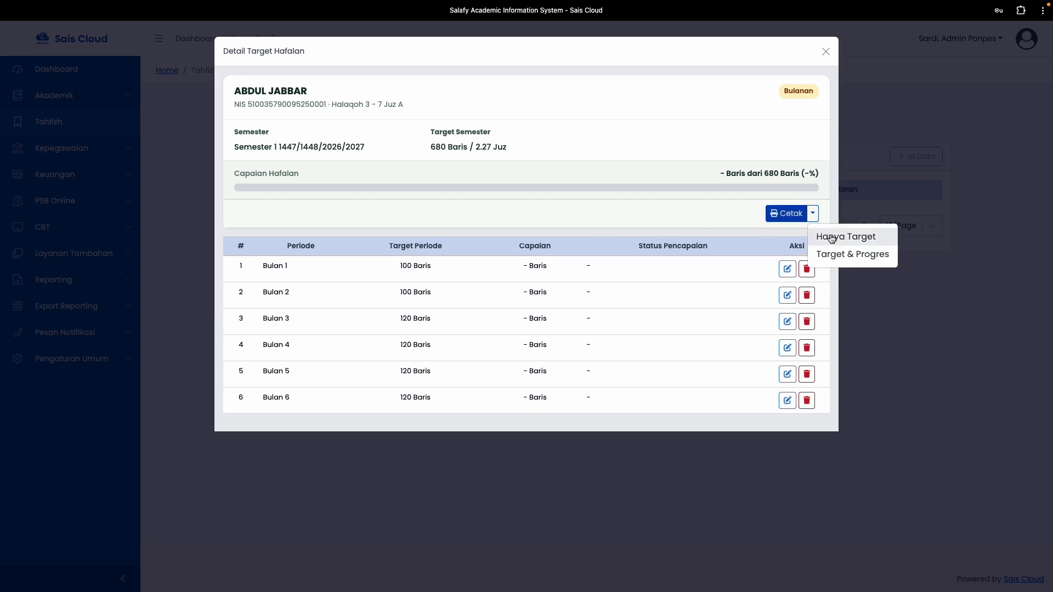
{"action": "left_click", "coordinate": [831, 238]}
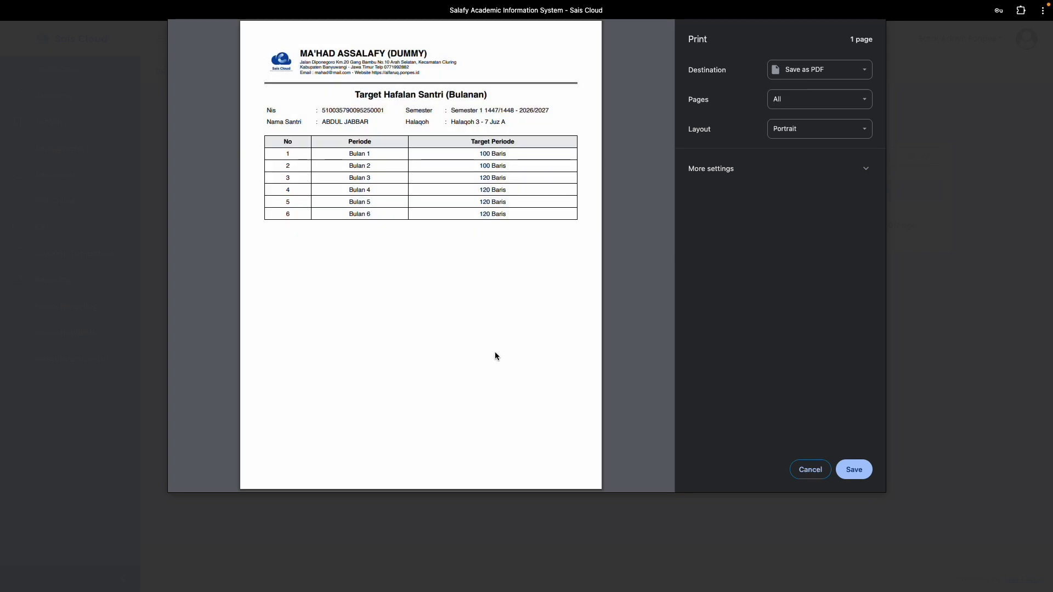
{"action": "left_click", "coordinate": [796, 468]}
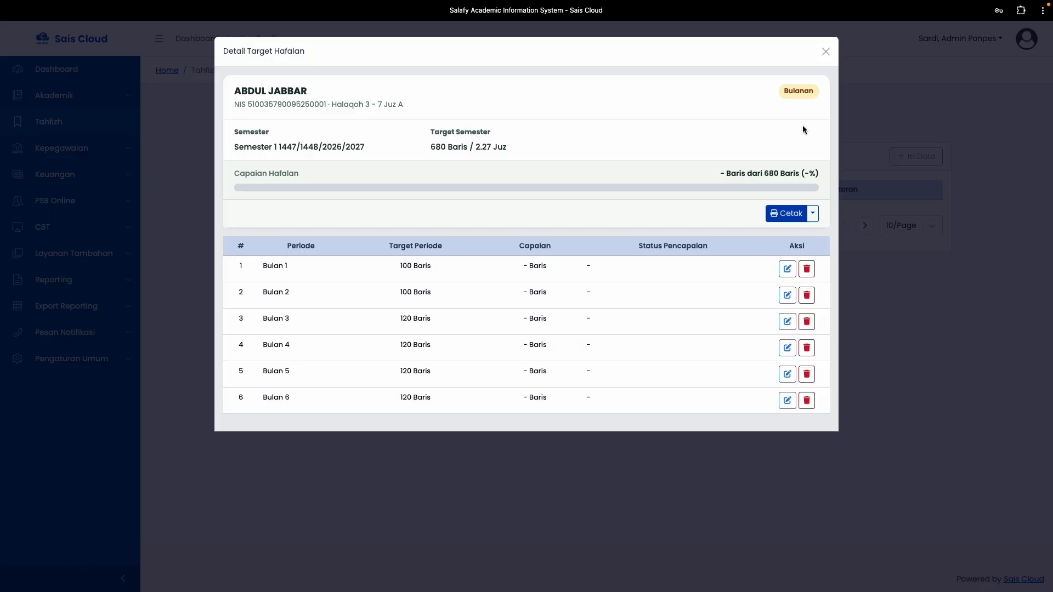
{"action": "left_click", "coordinate": [825, 52]}
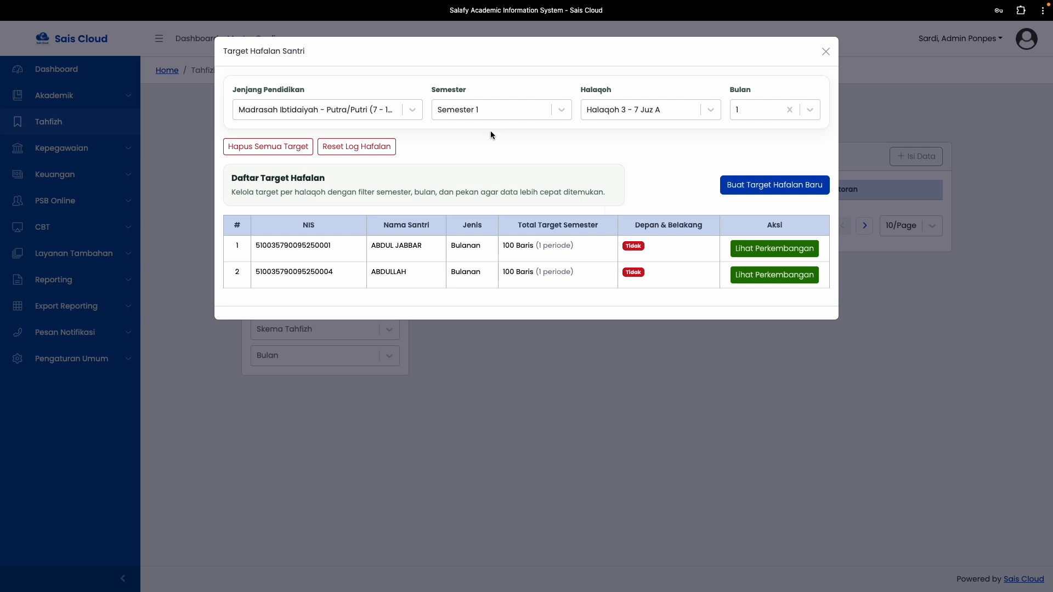
Switch the target list to Halaqoh 1-2 Juz to show its per-santri target settings.
{"action": "left_click", "coordinate": [634, 110]}
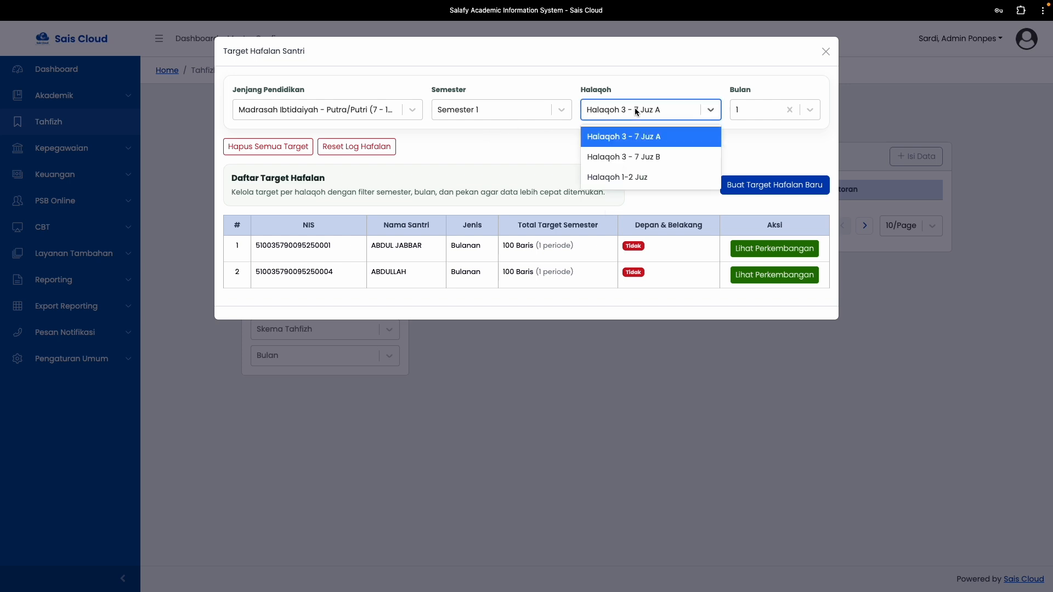
{"action": "left_click", "coordinate": [615, 177]}
{"action": "left_click", "coordinate": [517, 201]}
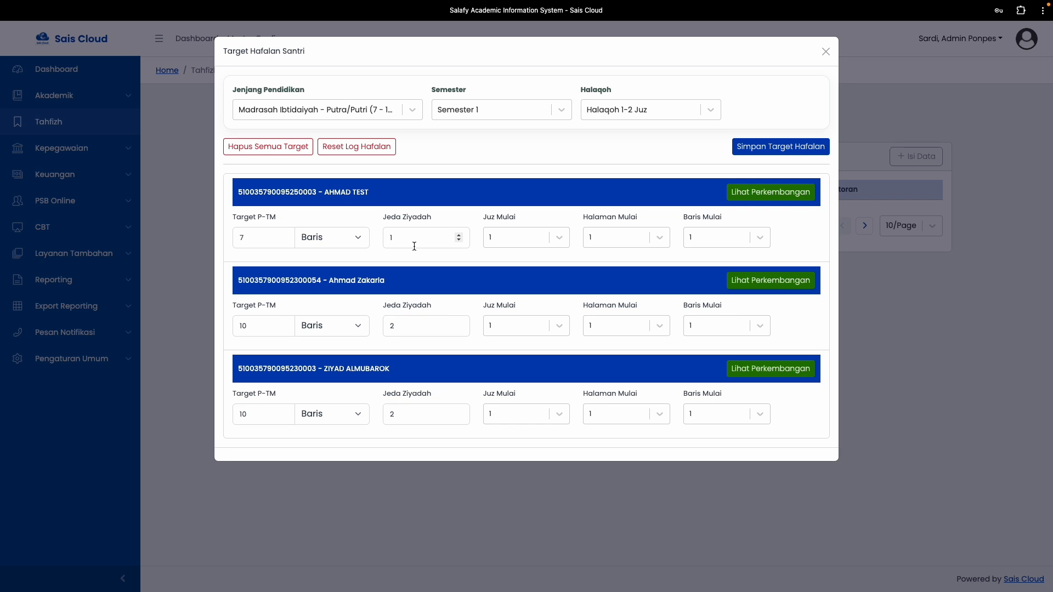
Set the first santri's Jeda Ziyadah to 3 in the Halaqoh 1-2 Juz target settings.
{"action": "left_click_drag", "start_coordinate": [394, 237], "coordinate": [362, 238]}
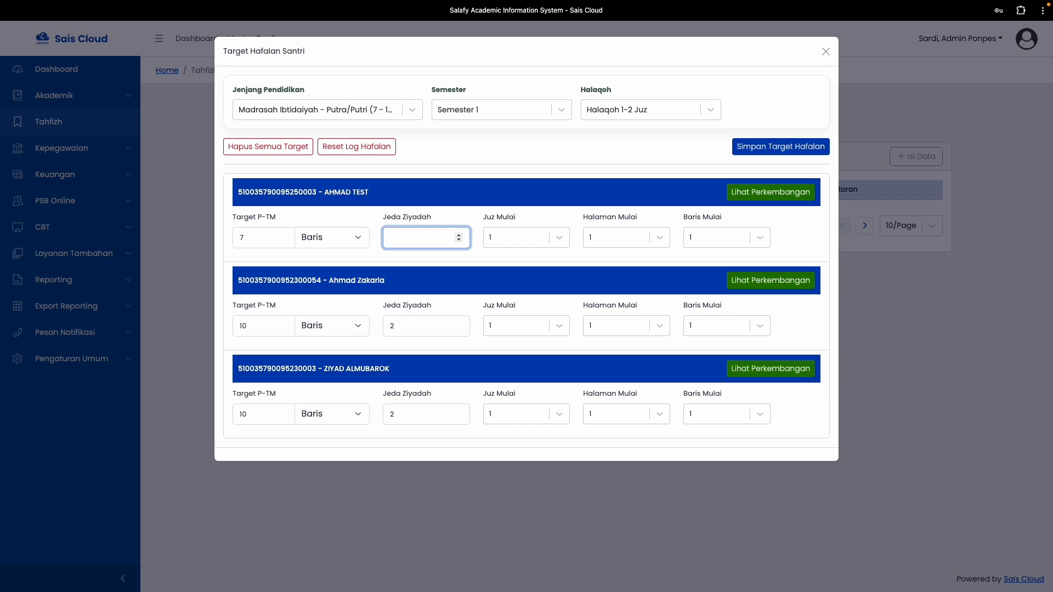
{"action": "type", "text": "0"}
{"action": "key", "text": "BackSpace"}
{"action": "left_click_drag", "start_coordinate": [434, 241], "coordinate": [339, 240]}
{"action": "type", "text": "3"}
{"action": "left_click", "coordinate": [551, 280]}
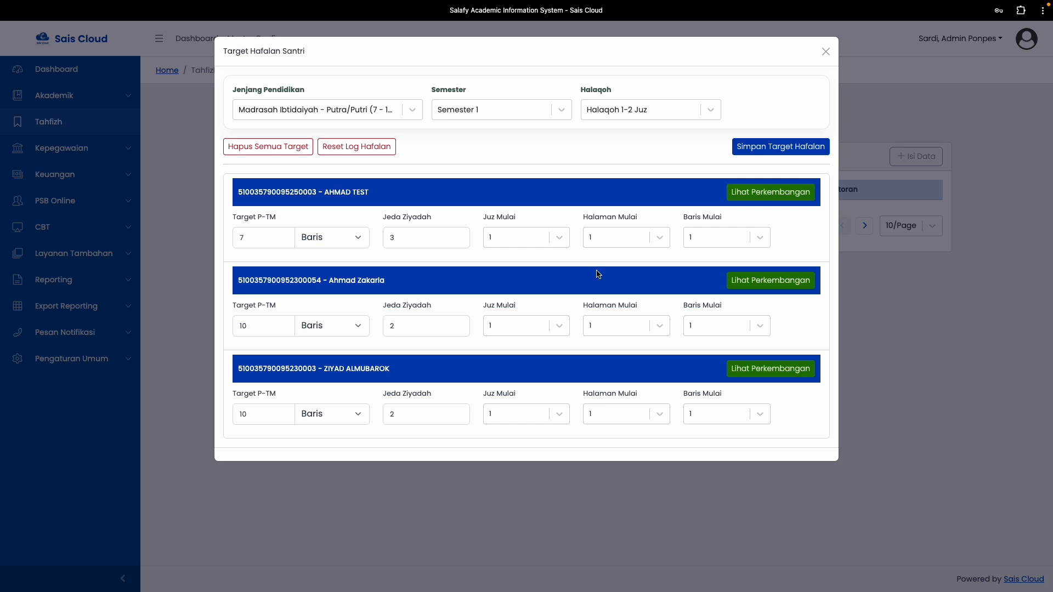
{"action": "left_click", "coordinate": [492, 108]}
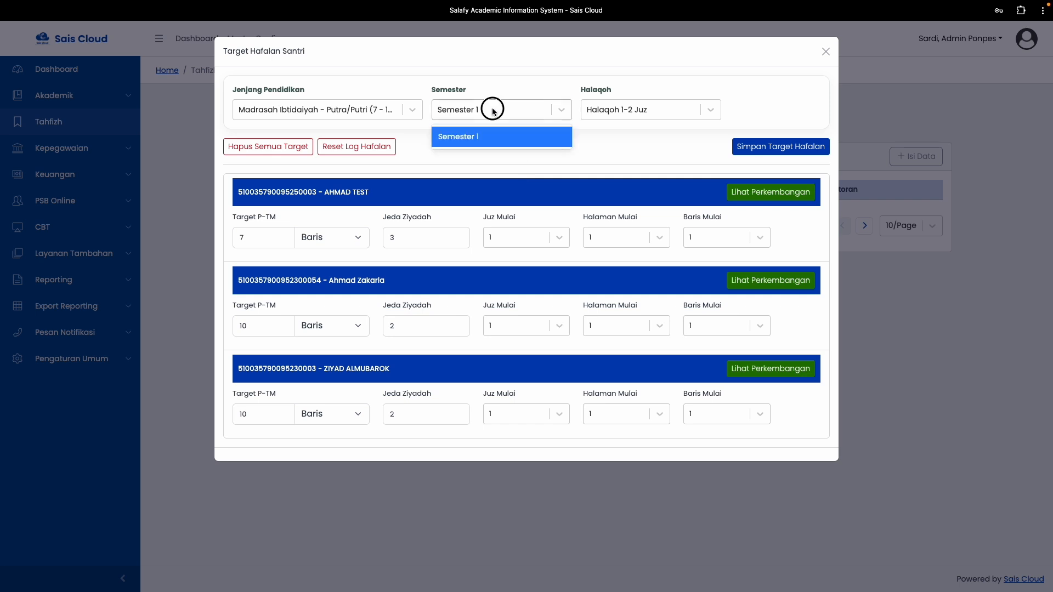
{"action": "left_click", "coordinate": [633, 192]}
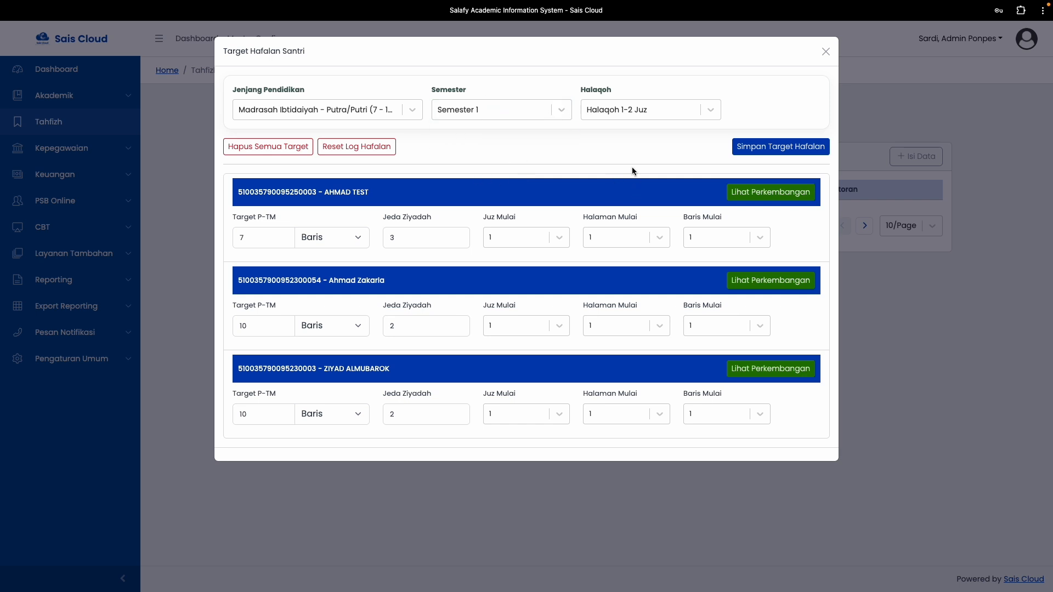
{"action": "left_click", "coordinate": [635, 114]}
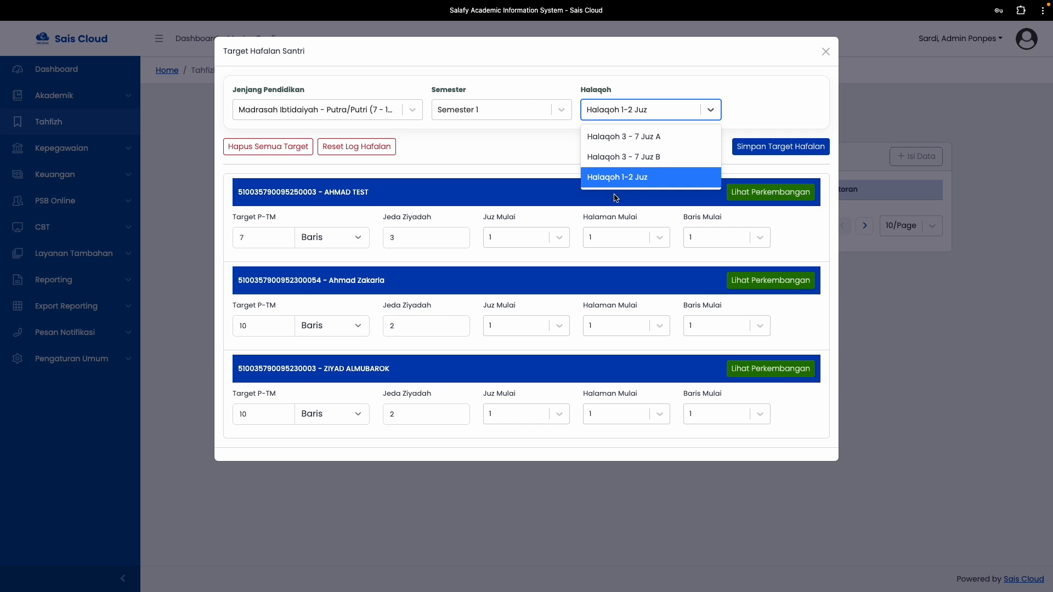
{"action": "left_click", "coordinate": [488, 206]}
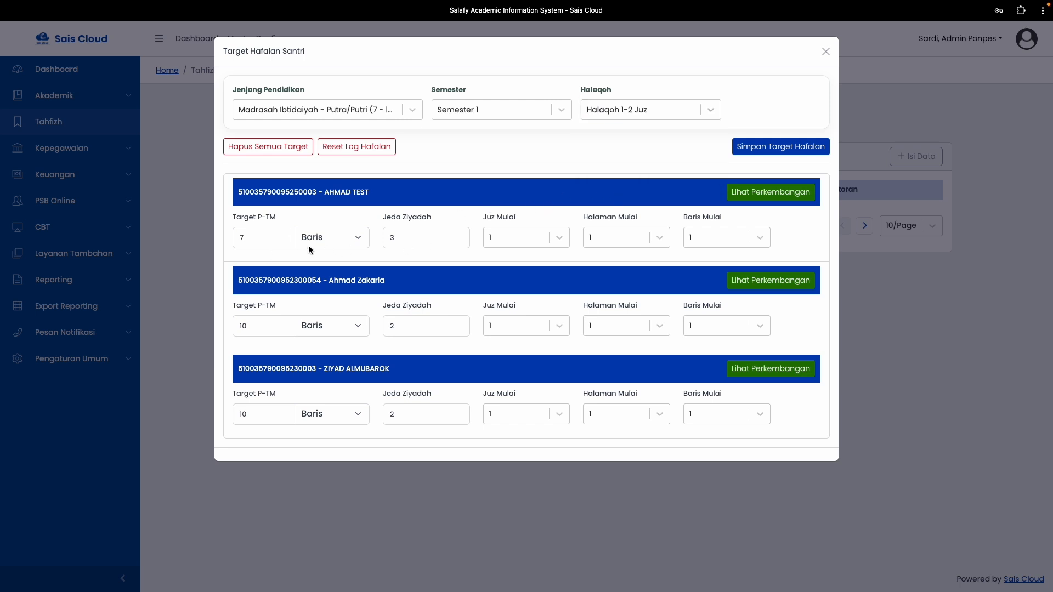
{"action": "double_click", "coordinate": [258, 235]}
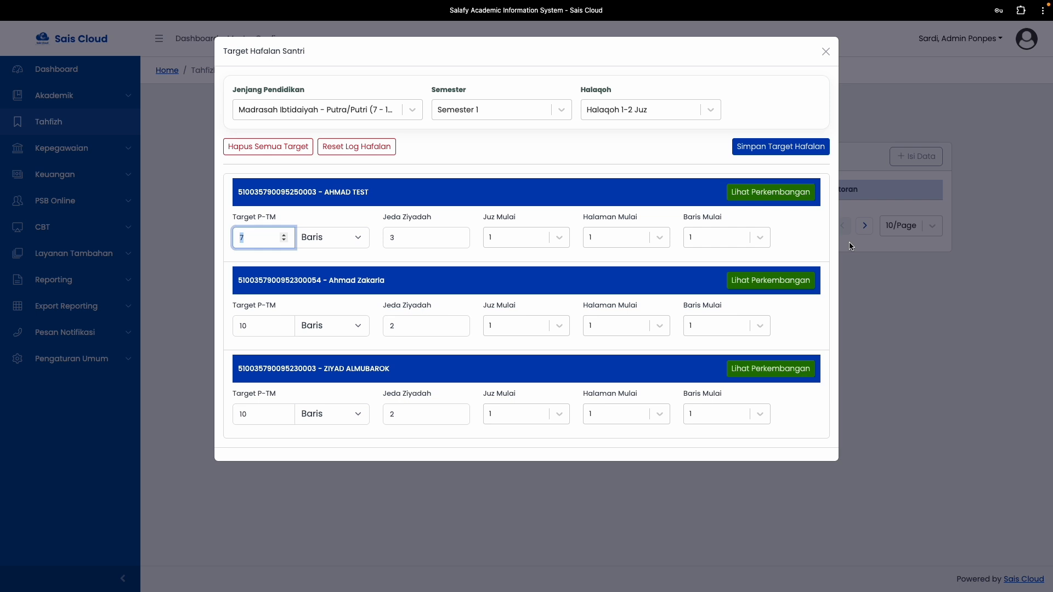
{"action": "left_click", "coordinate": [648, 185]}
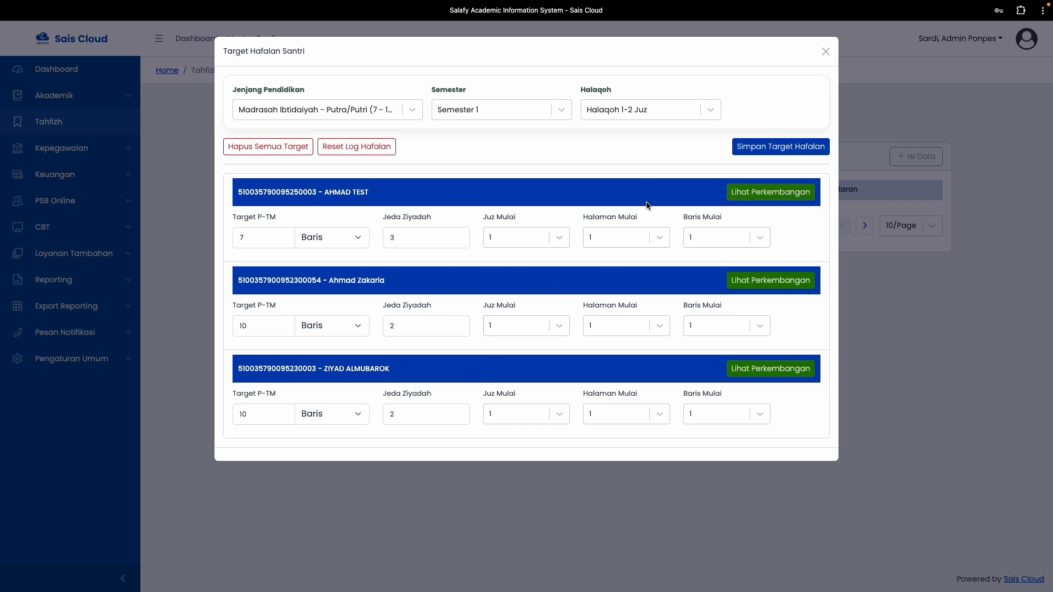
Open the first santri's memorization progress and examine the daily targets, Jeda Ziyadah days, cumulative achievement and achievement status.
{"action": "left_click", "coordinate": [776, 198]}
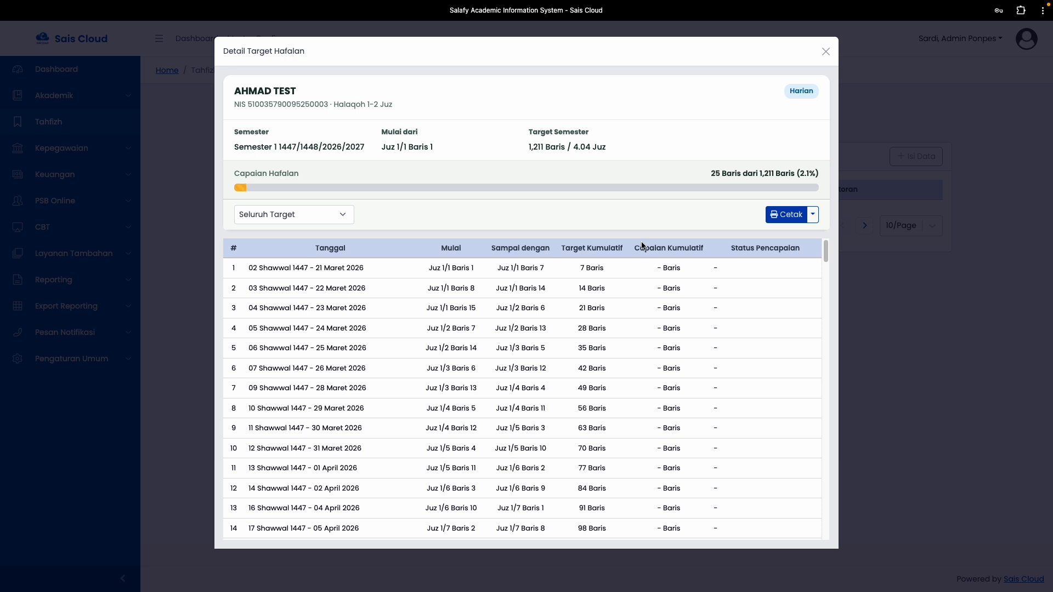
{"action": "scroll", "coordinate": [646, 322], "scroll_direction": "down", "scroll_amount": 14}
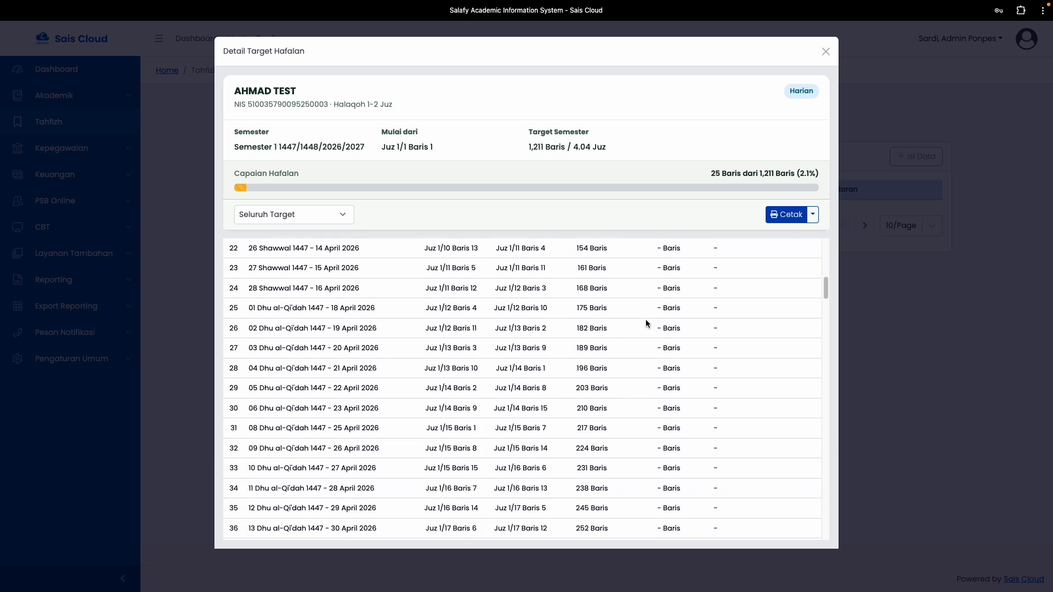
{"action": "scroll", "coordinate": [646, 323], "scroll_direction": "down", "scroll_amount": 1}
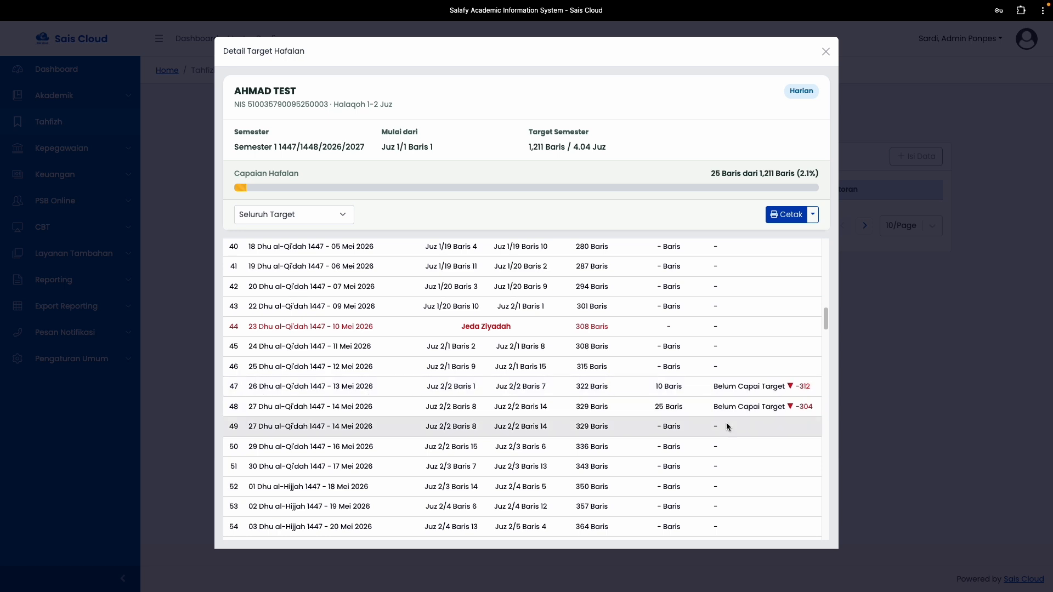
{"action": "scroll", "coordinate": [640, 407], "scroll_direction": "up", "scroll_amount": 15}
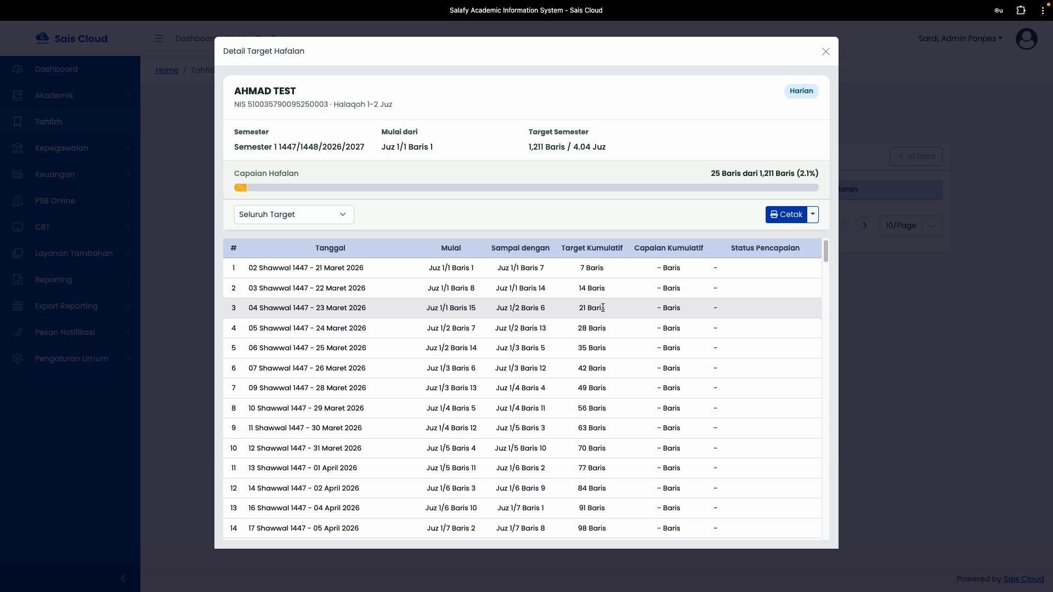
{"action": "triple_click", "coordinate": [580, 329]}
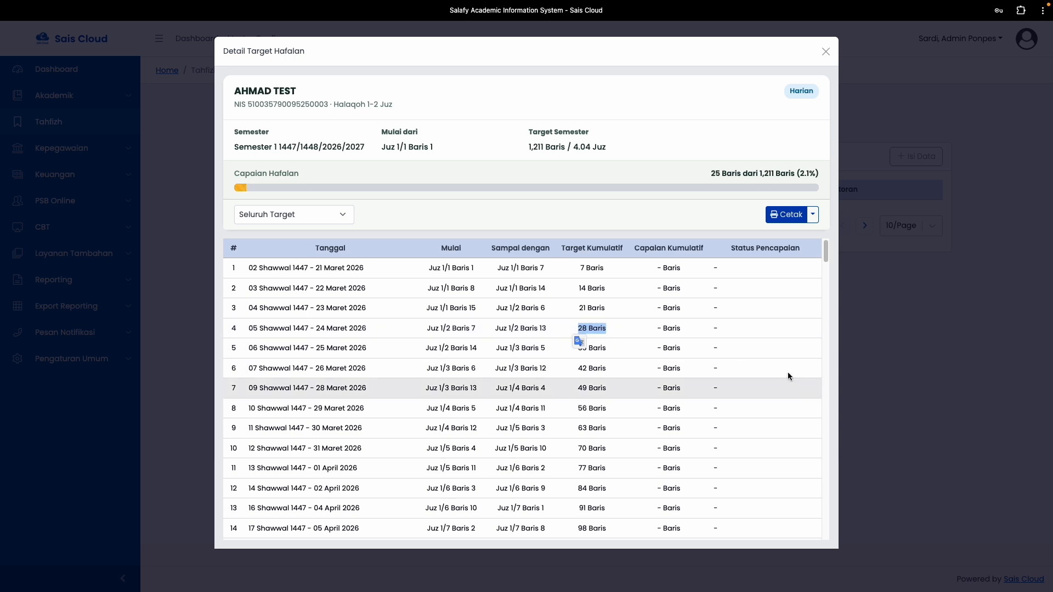
{"action": "left_click", "coordinate": [709, 335]}
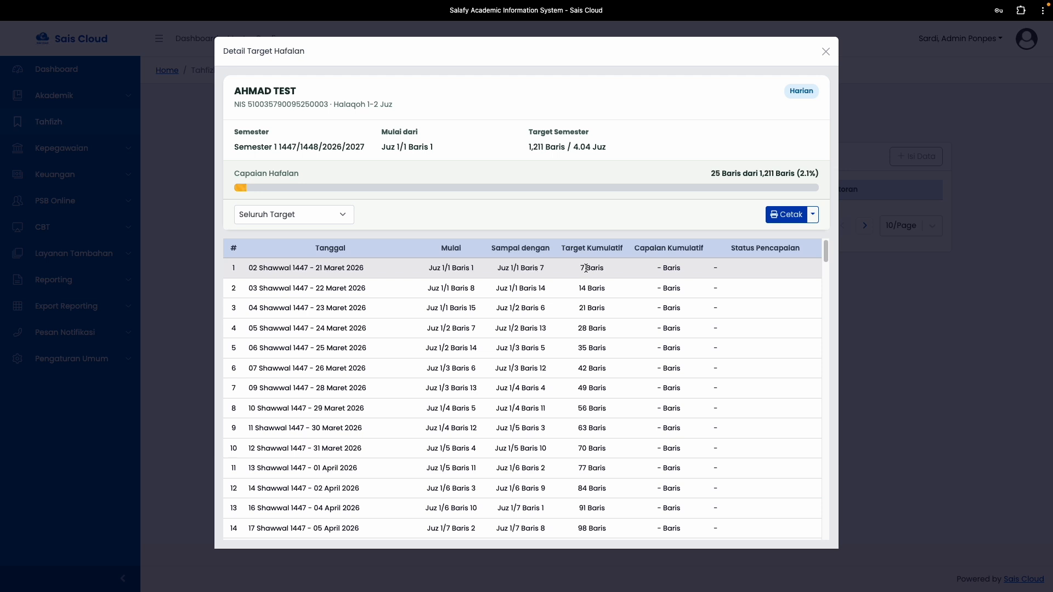
Preview the Target & Progres printout for this santri, look through all its pages, and cancel printing.
{"action": "left_click", "coordinate": [812, 216]}
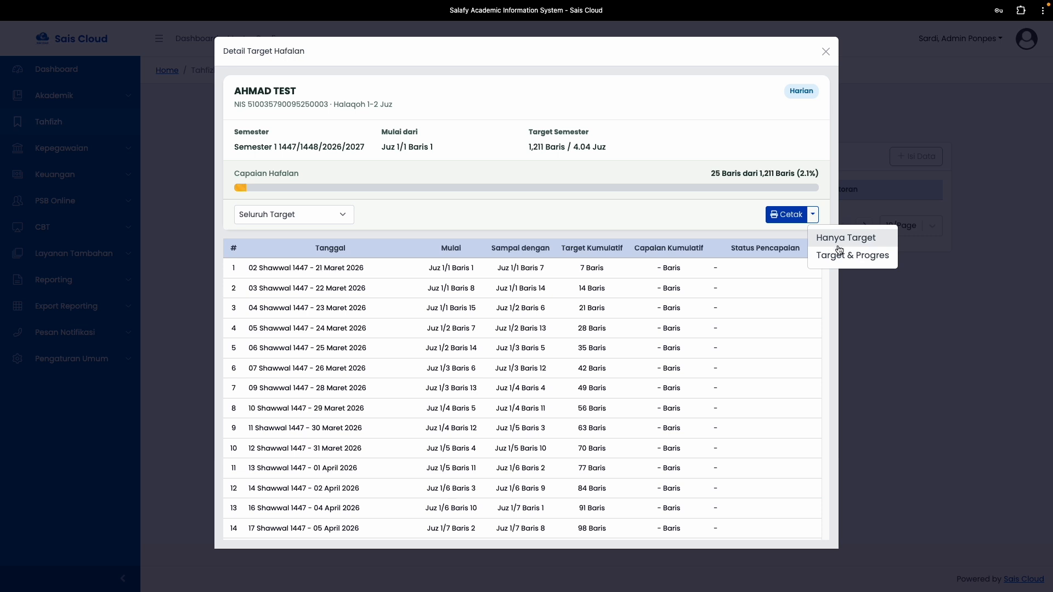
{"action": "left_click", "coordinate": [866, 256]}
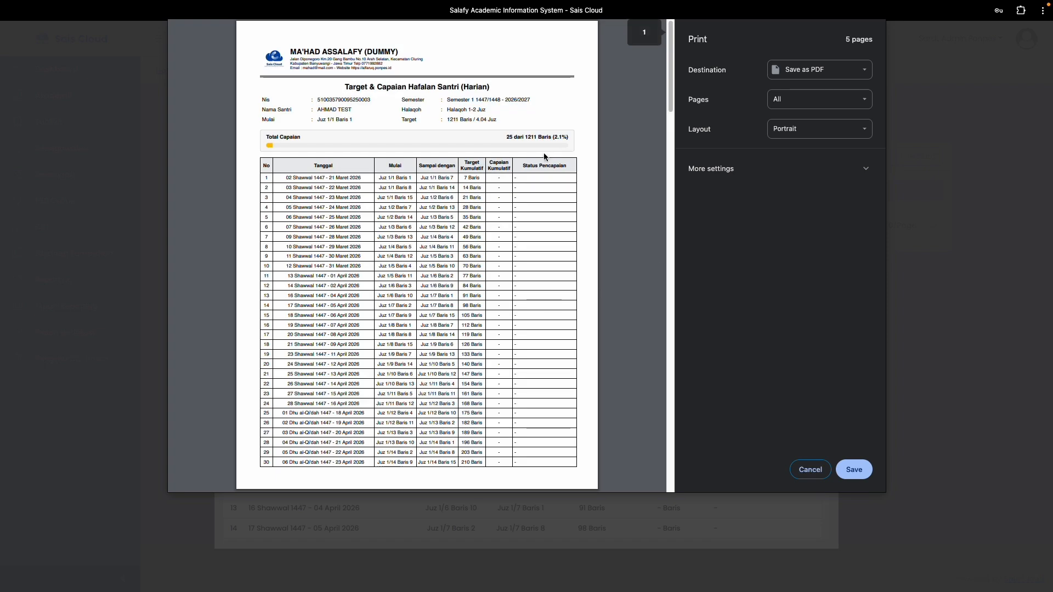
{"action": "scroll", "coordinate": [511, 259], "scroll_direction": "down", "scroll_amount": 1}
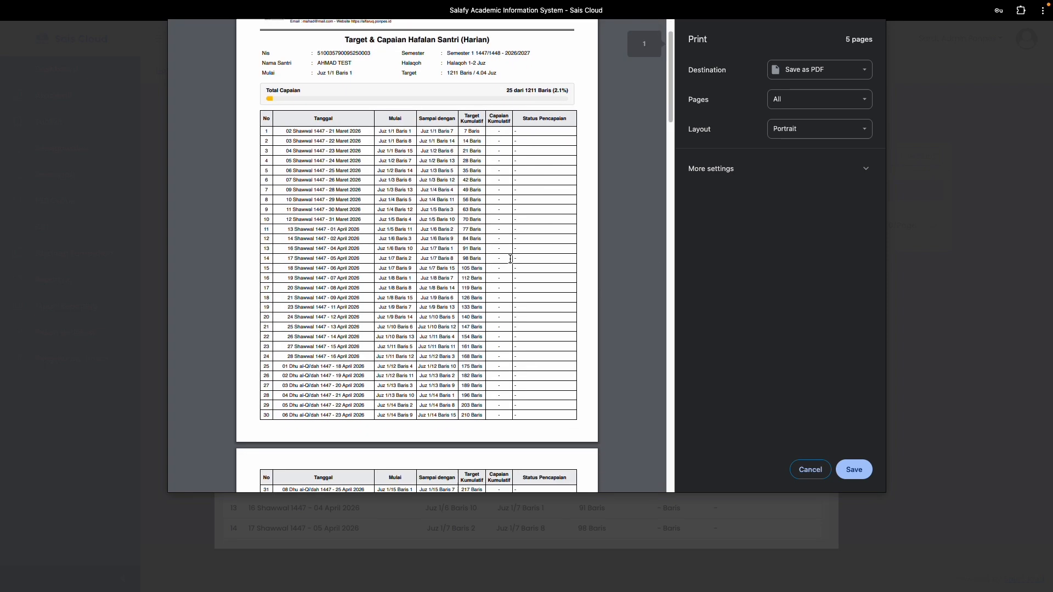
{"action": "scroll", "coordinate": [511, 259], "scroll_direction": "down", "scroll_amount": 1}
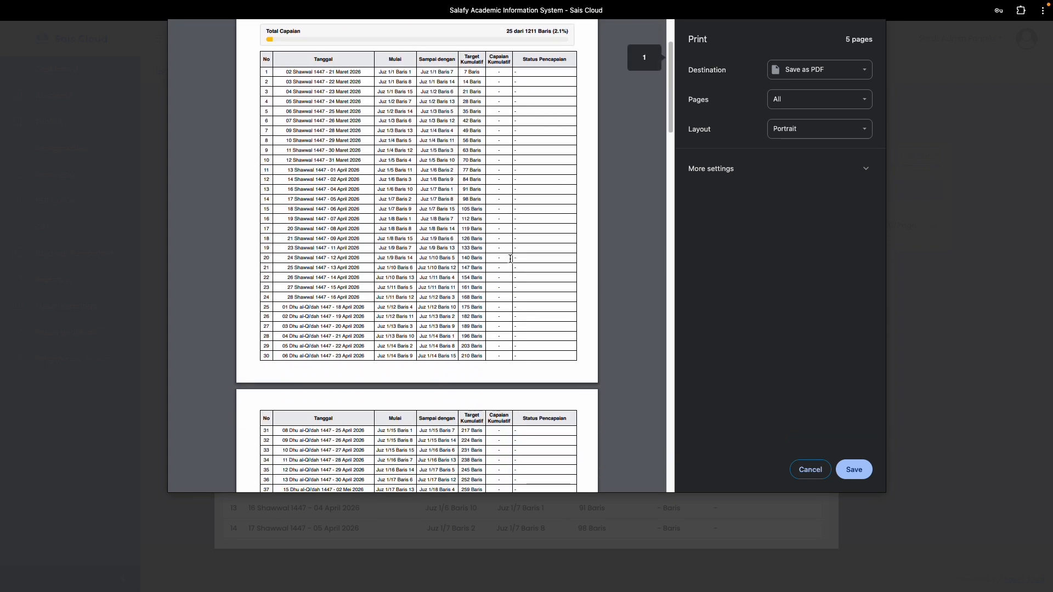
{"action": "scroll", "coordinate": [511, 259], "scroll_direction": "down", "scroll_amount": 6}
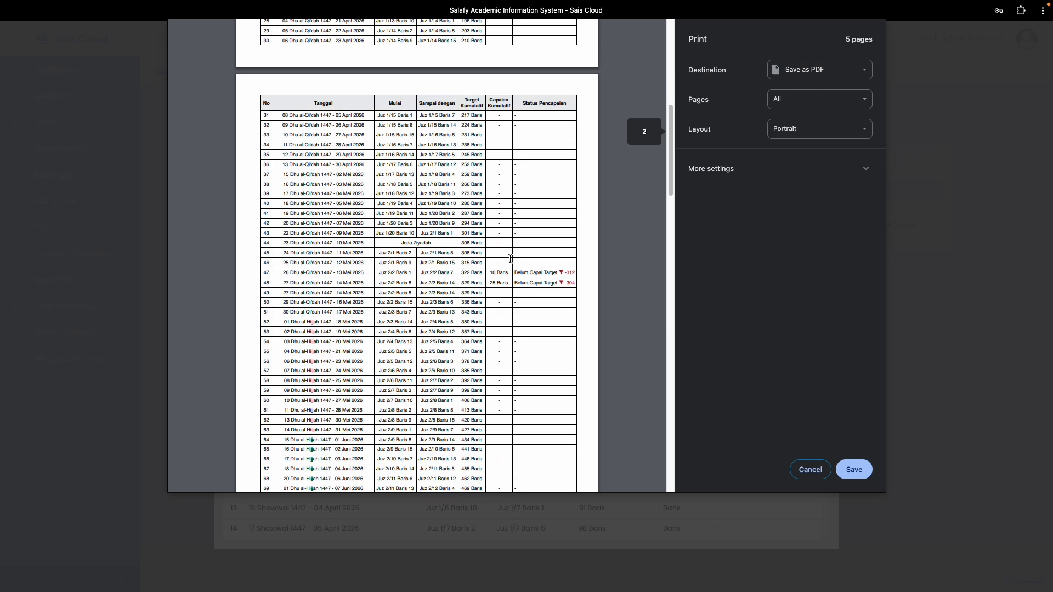
{"action": "scroll", "coordinate": [510, 259], "scroll_direction": "down", "scroll_amount": 1}
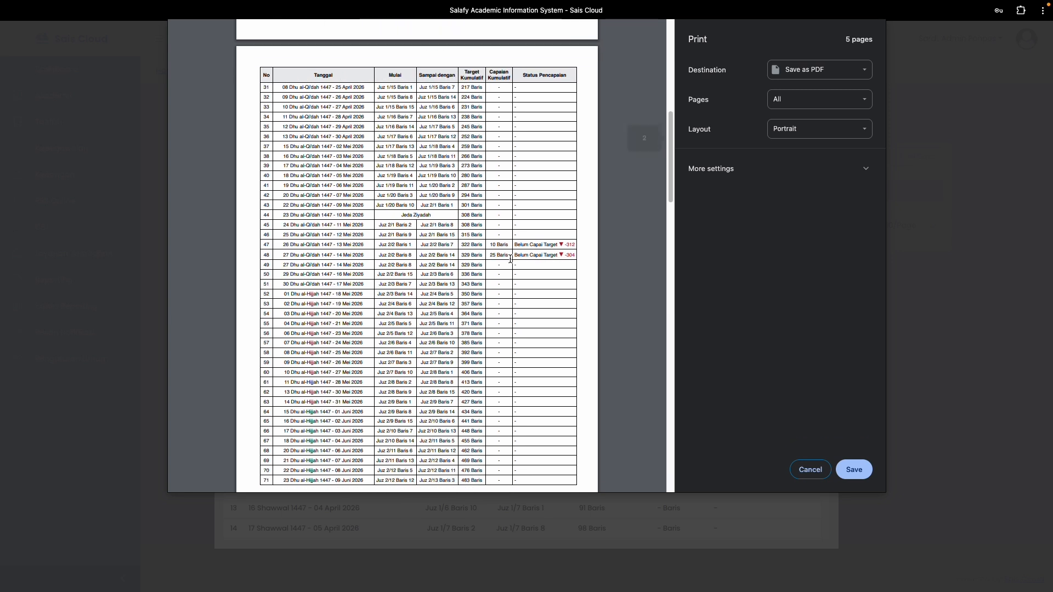
{"action": "scroll", "coordinate": [510, 259], "scroll_direction": "down", "scroll_amount": 9}
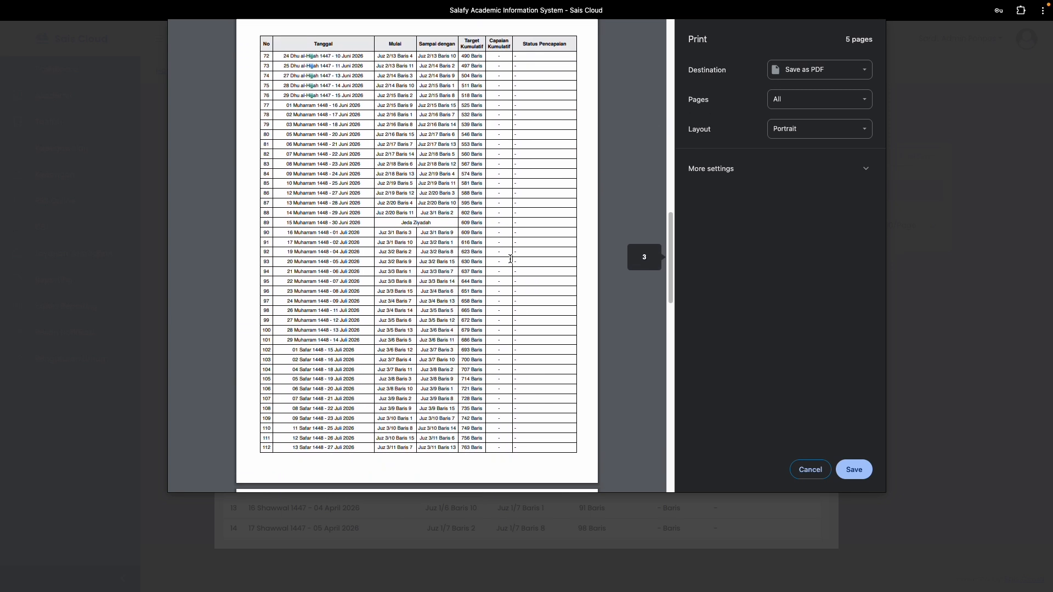
{"action": "scroll", "coordinate": [511, 259], "scroll_direction": "down", "scroll_amount": 17}
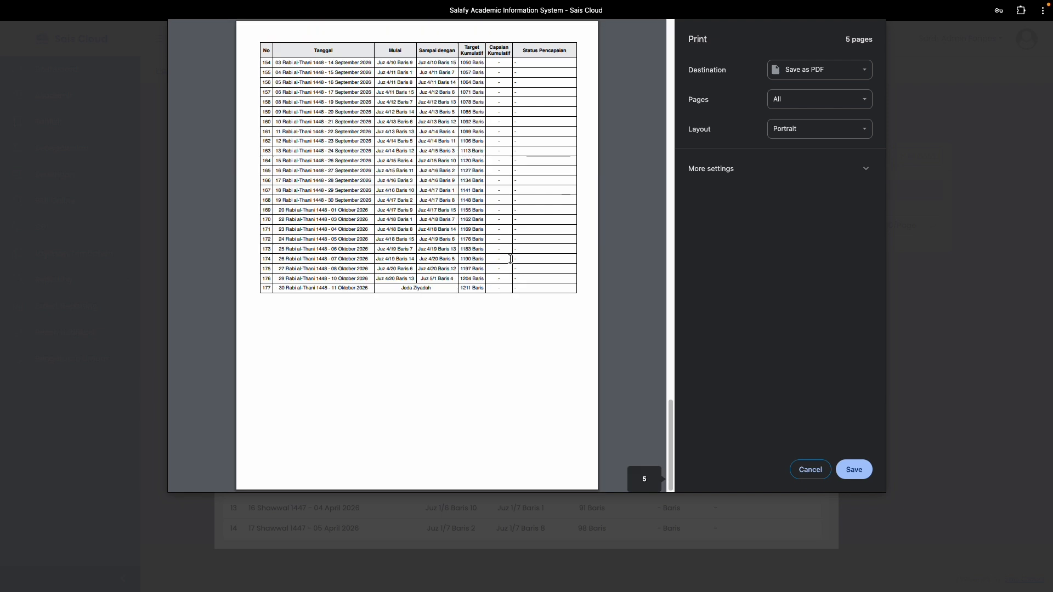
{"action": "scroll", "coordinate": [510, 259], "scroll_direction": "up", "scroll_amount": 15}
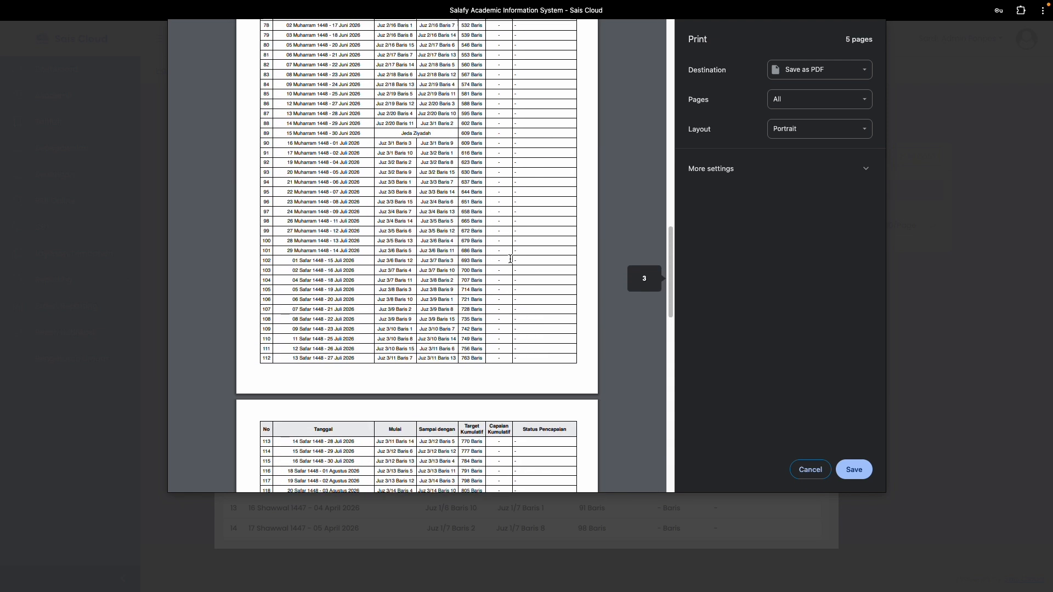
{"action": "scroll", "coordinate": [511, 259], "scroll_direction": "down", "scroll_amount": 15}
{"action": "scroll", "coordinate": [511, 258], "scroll_direction": "up", "scroll_amount": 20}
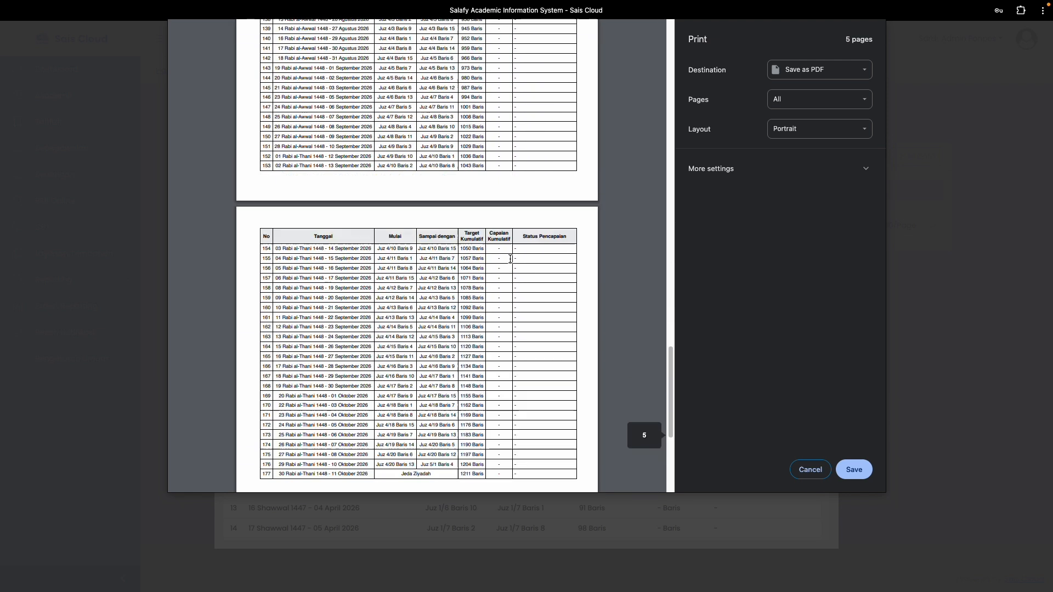
{"action": "left_click", "coordinate": [802, 471]}
View the santri's targets up to the Hijriyah dates 24/11/1447, 06/11/1447 and 30/11/1447 in turn, and close the details.
{"action": "left_click", "coordinate": [308, 222]}
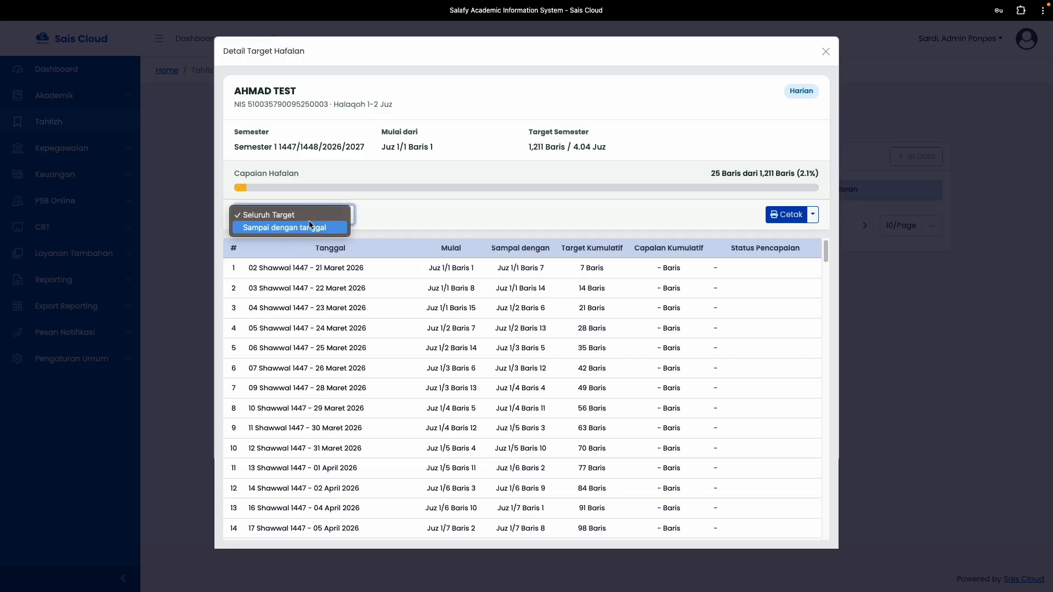
{"action": "left_click", "coordinate": [293, 227]}
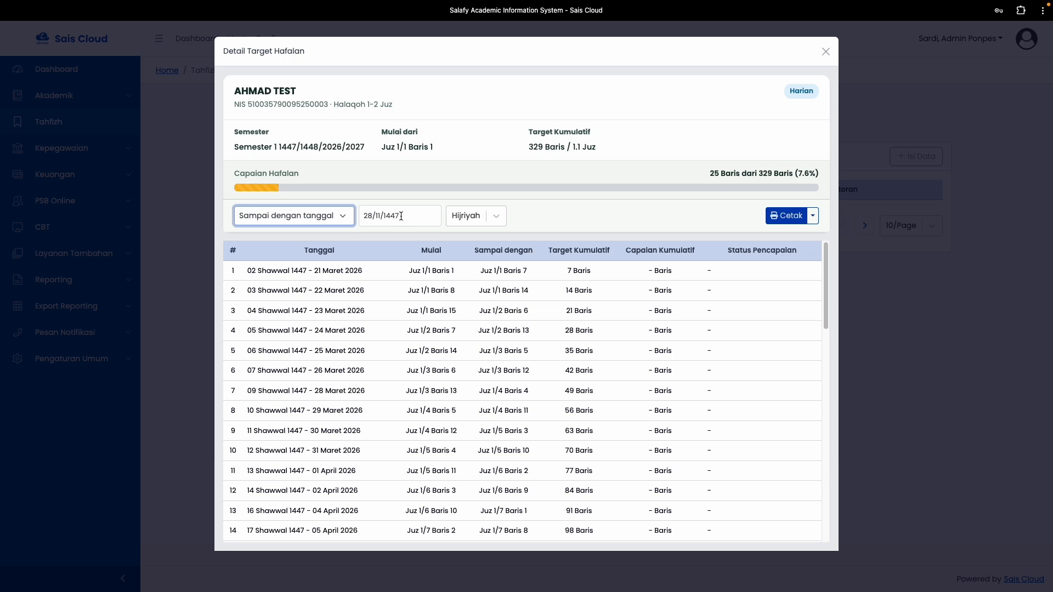
{"action": "left_click", "coordinate": [401, 216]}
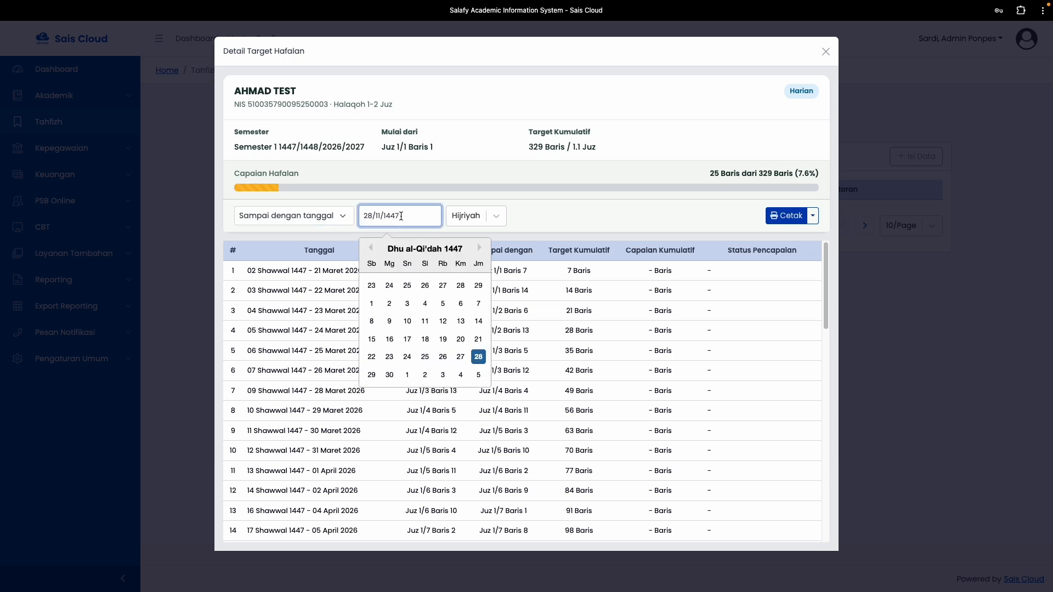
{"action": "left_click", "coordinate": [406, 357]}
{"action": "left_click", "coordinate": [405, 216]}
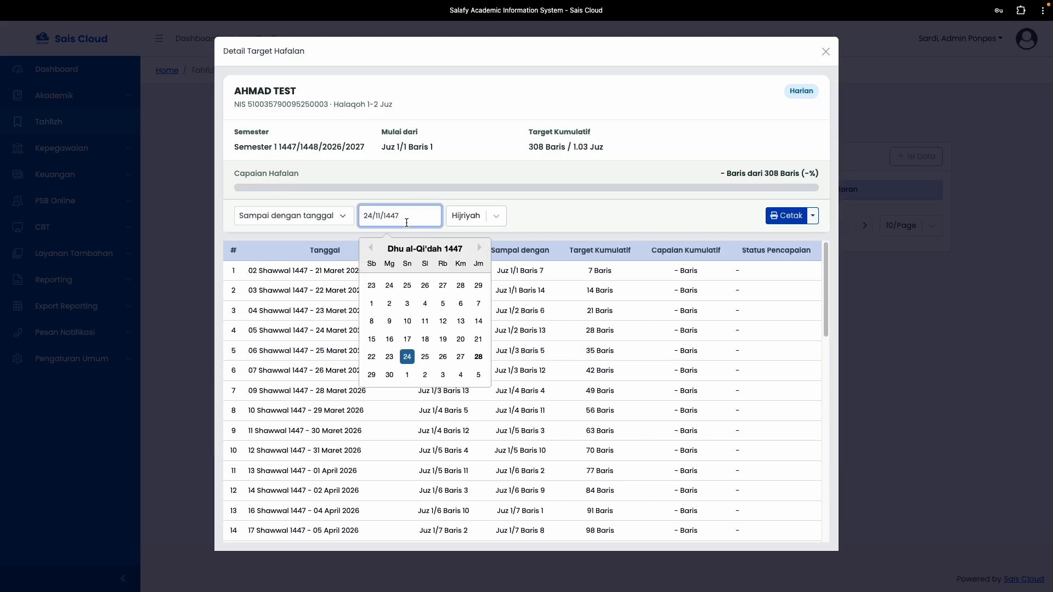
{"action": "left_click", "coordinate": [461, 303]}
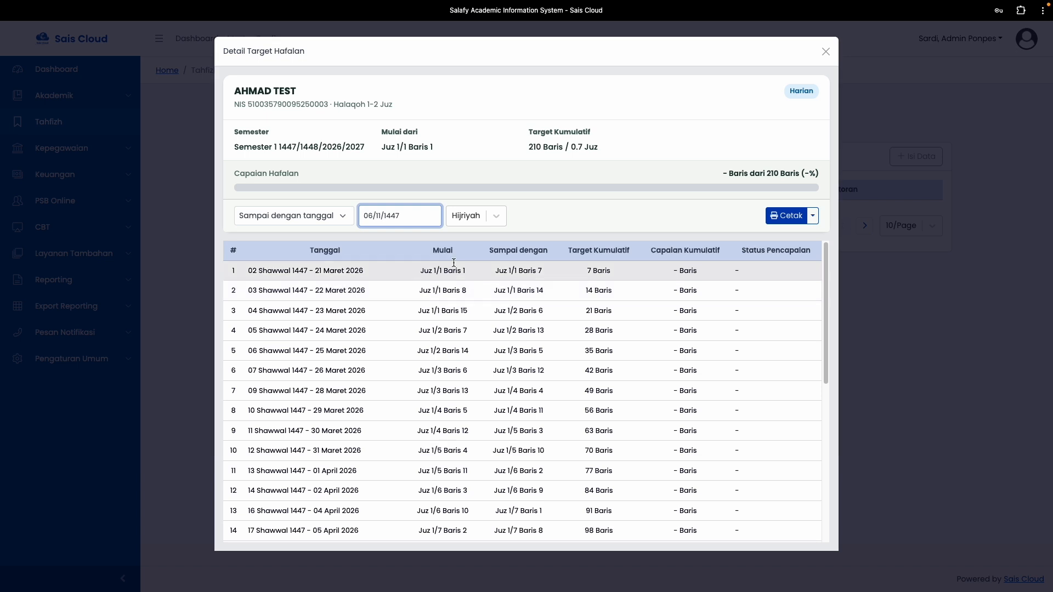
{"action": "left_click", "coordinate": [430, 221]}
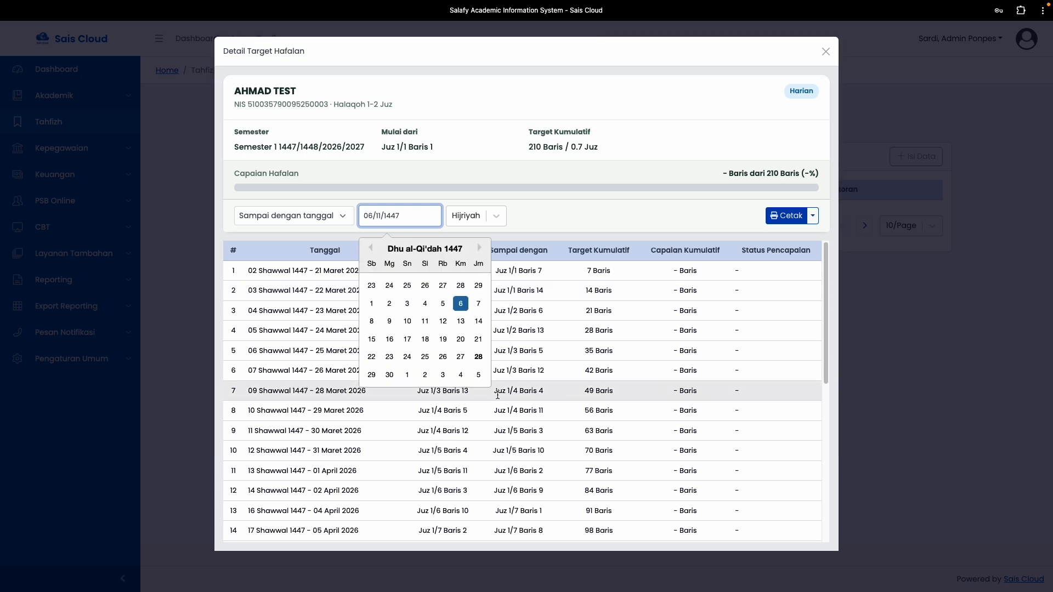
{"action": "left_click", "coordinate": [387, 373]}
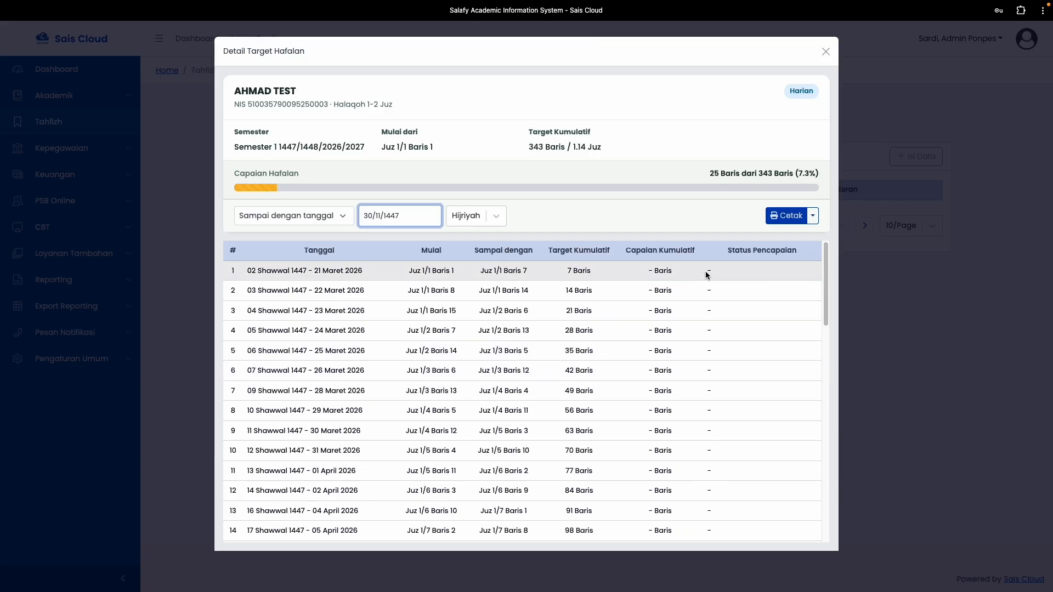
{"action": "left_click", "coordinate": [826, 52]}
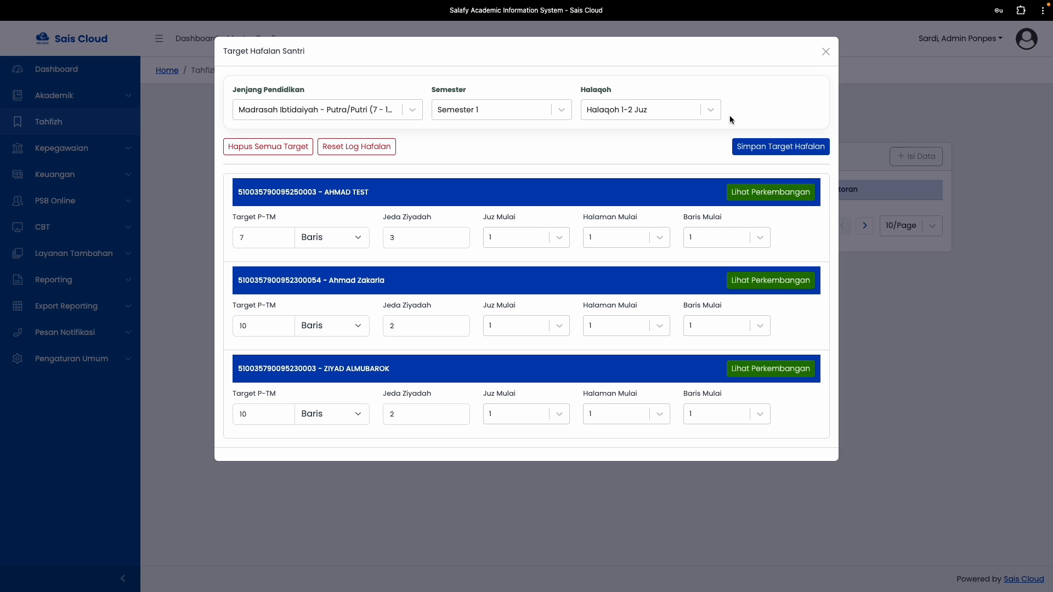
Close the santri targets and show the santri list of Halaqoh 3 - 7 Juz A in the Tahfizh settings.
{"action": "left_click", "coordinate": [825, 53]}
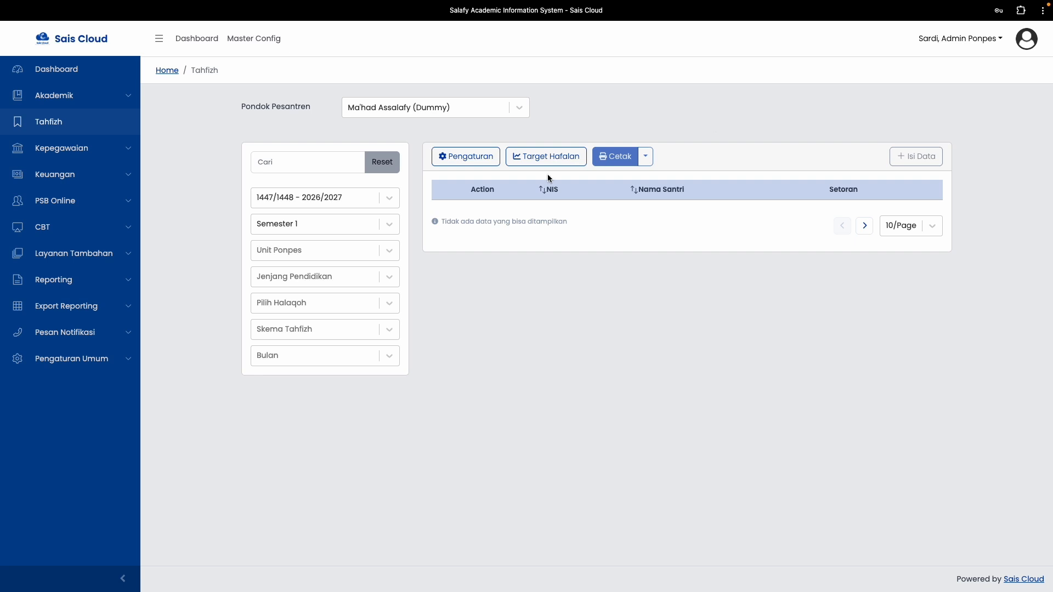
{"action": "left_click", "coordinate": [468, 158]}
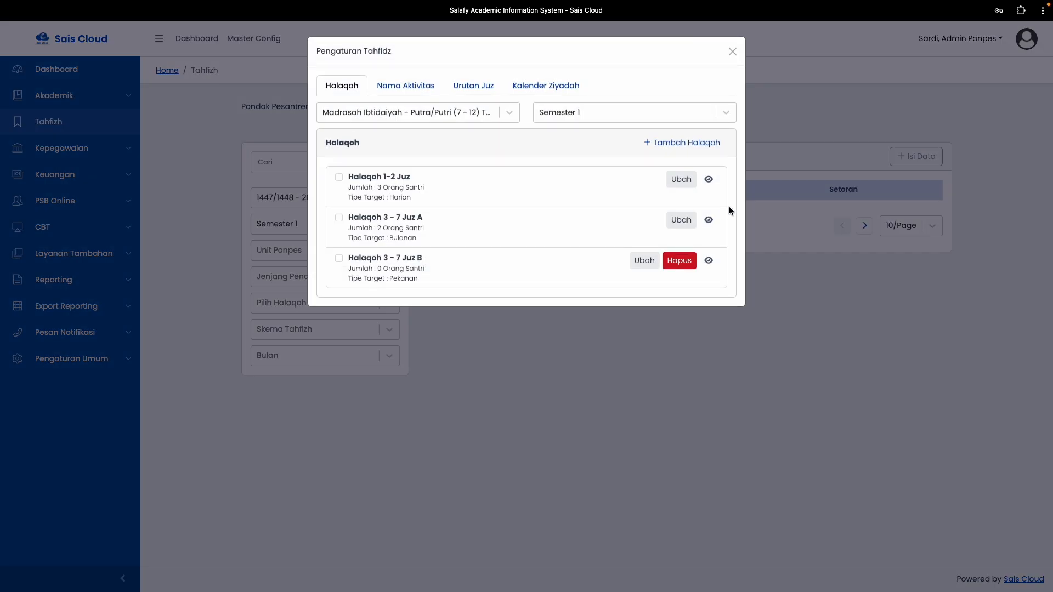
{"action": "left_click", "coordinate": [708, 221]}
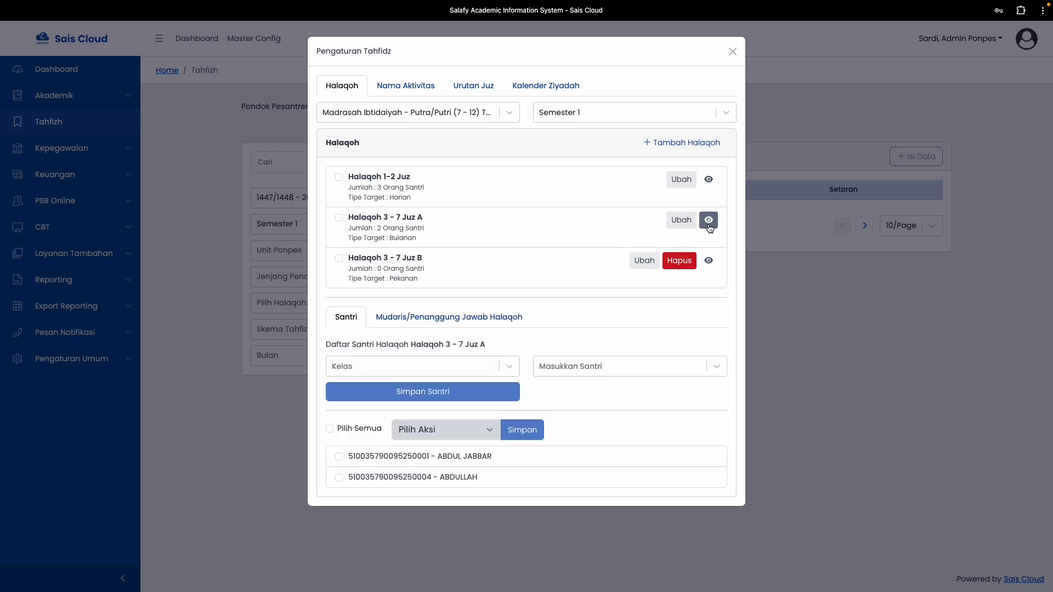
Assign the fifth listed mudaris as the person in charge of Halaqoh 3 - 7 Juz A and save.
{"action": "left_click", "coordinate": [467, 323]}
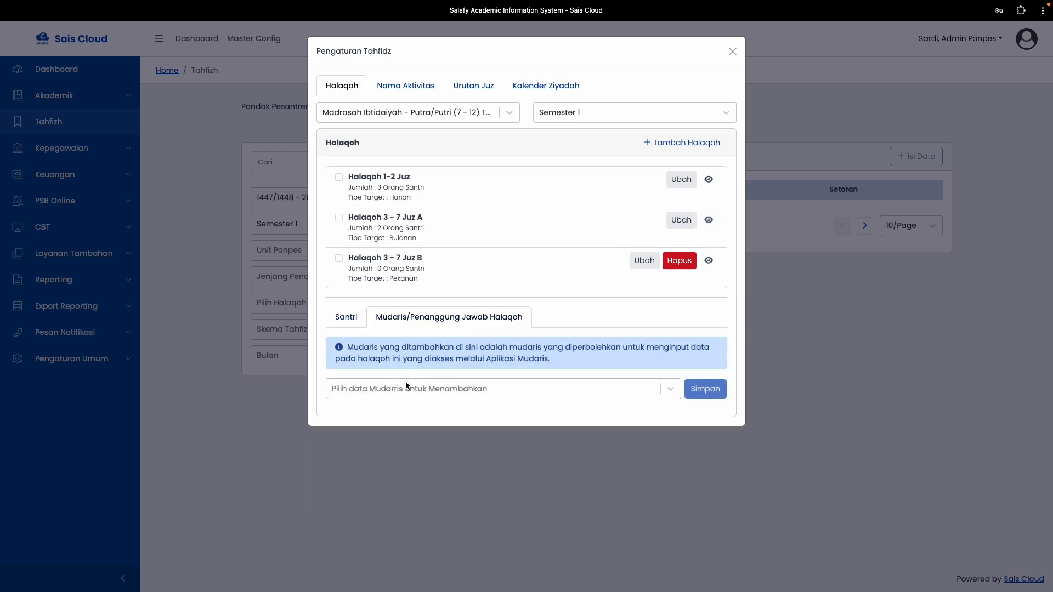
{"action": "left_click", "coordinate": [390, 389]}
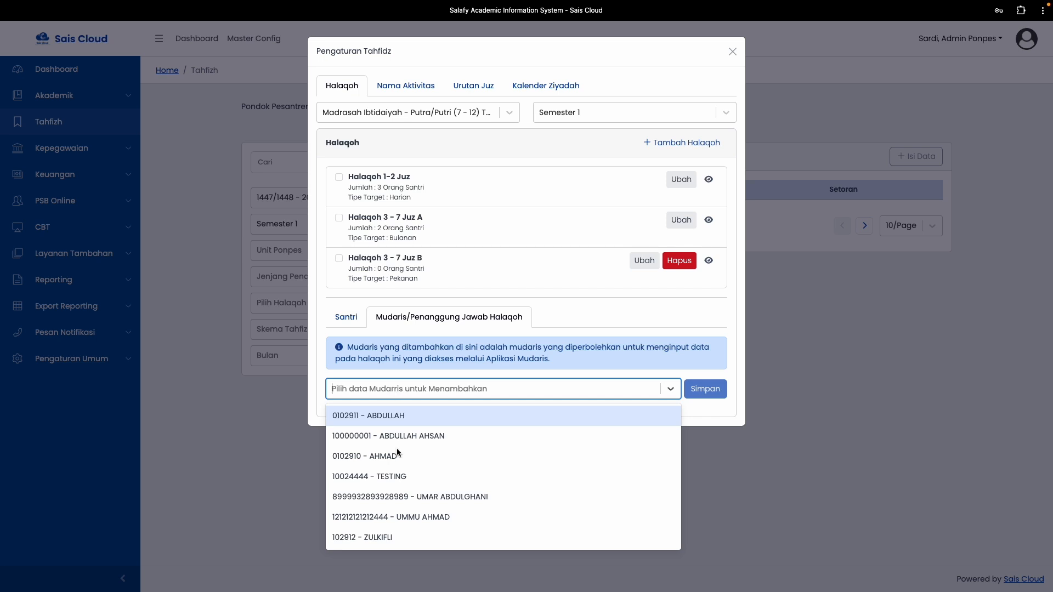
{"action": "left_click", "coordinate": [378, 498]}
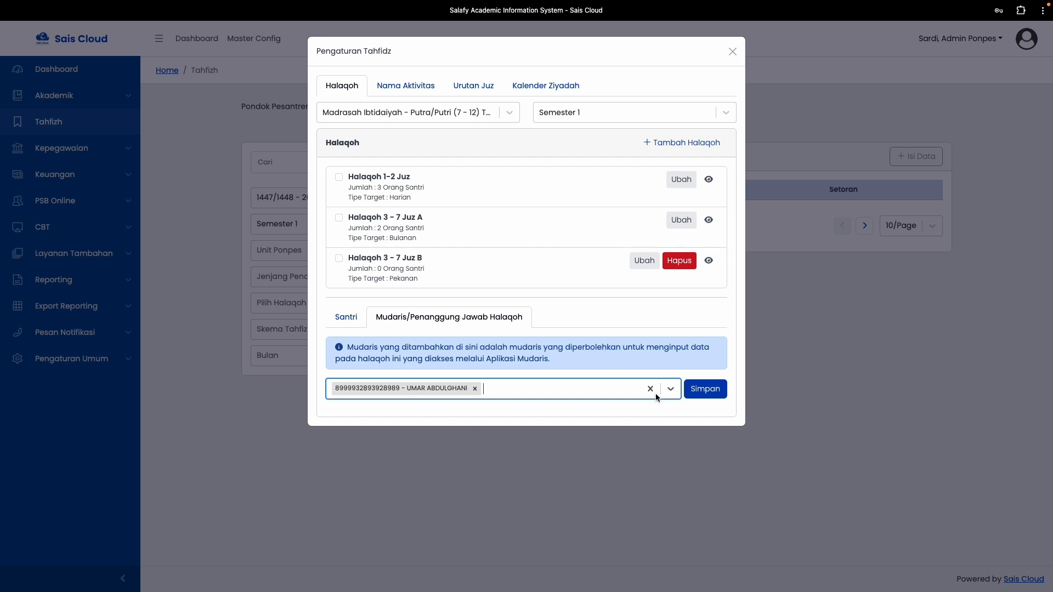
{"action": "left_click", "coordinate": [706, 390]}
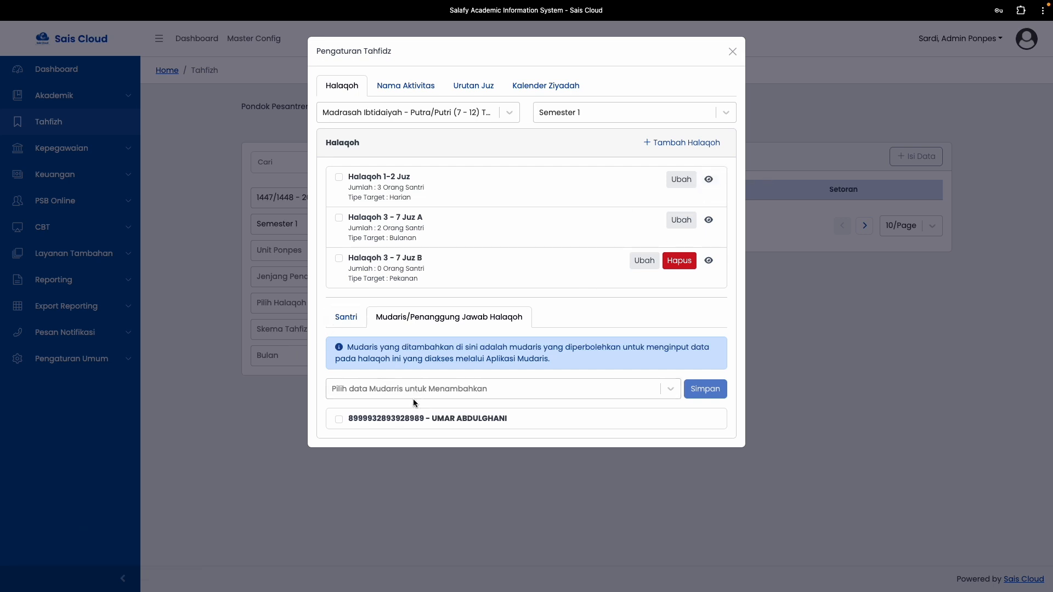
Look through the remaining mudaris available for Halaqoh 3 - 7 Juz A without adding one, and close the Tahfidz settings.
{"action": "left_click", "coordinate": [347, 323]}
{"action": "left_click", "coordinate": [420, 319]}
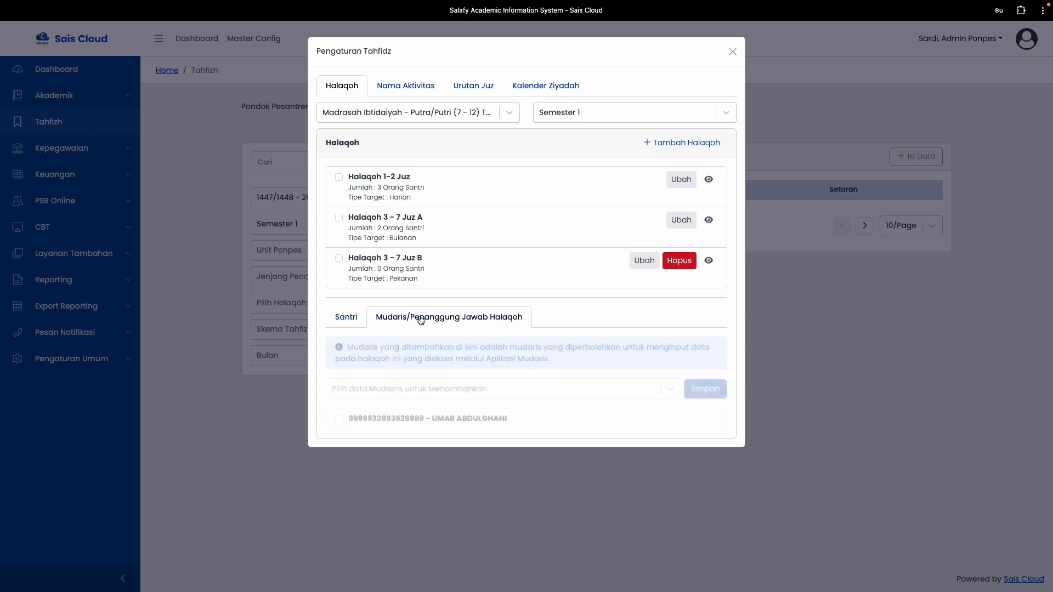
{"action": "left_click", "coordinate": [382, 392]}
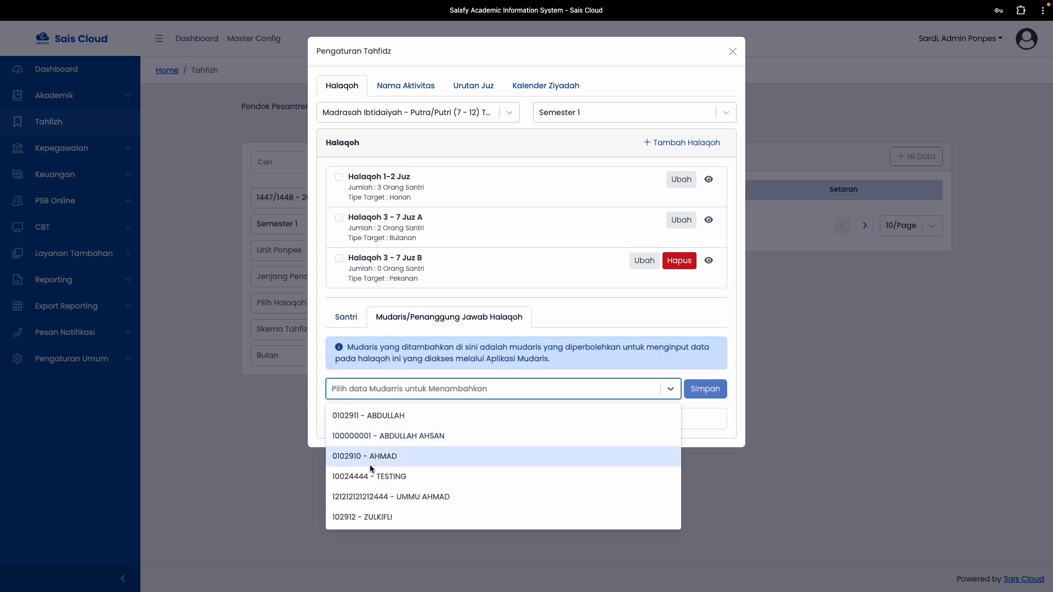
{"action": "left_click", "coordinate": [453, 351]}
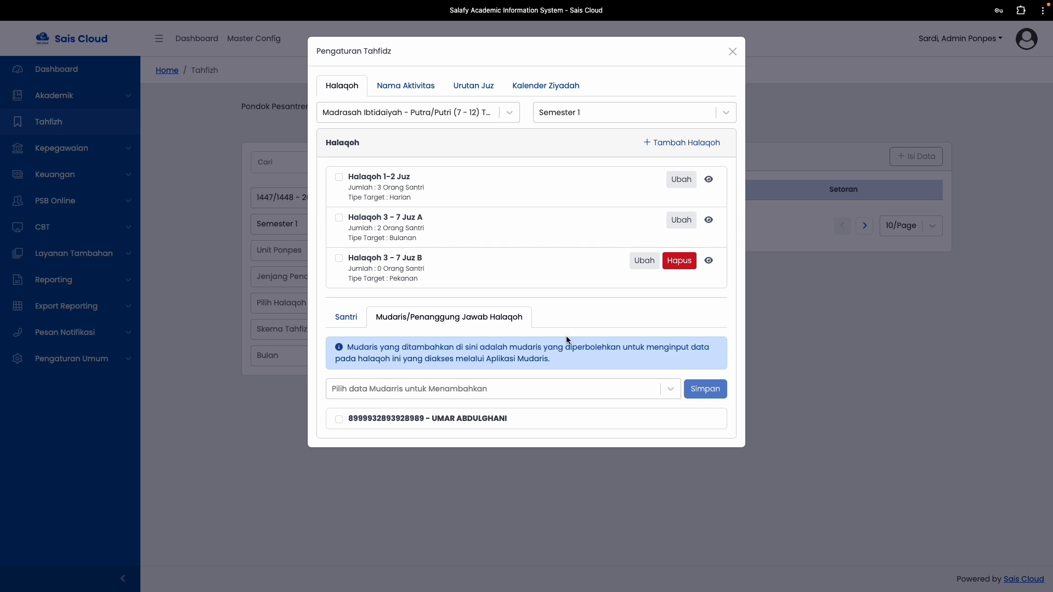
{"action": "left_click", "coordinate": [732, 55]}
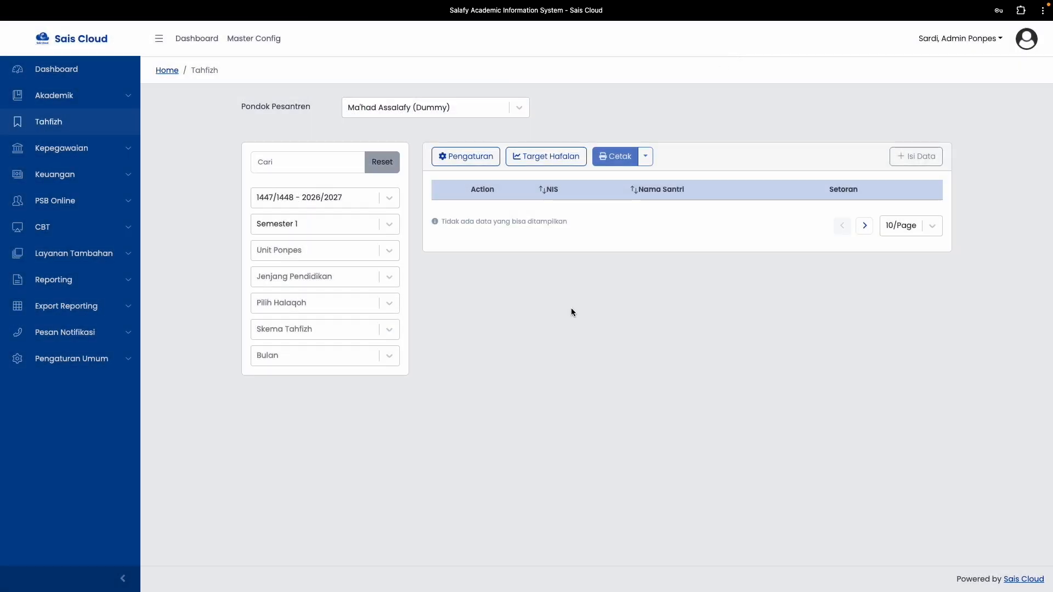
Switch to the Mudarris application and filter its Tahfidz page by Halaqoh 1-2 Juz (Madrasah Ibtidaiyah) and the Ziyadah scheme.
{"action": "scroll", "coordinate": [571, 308], "scroll_direction": "left", "scroll_amount": 3}
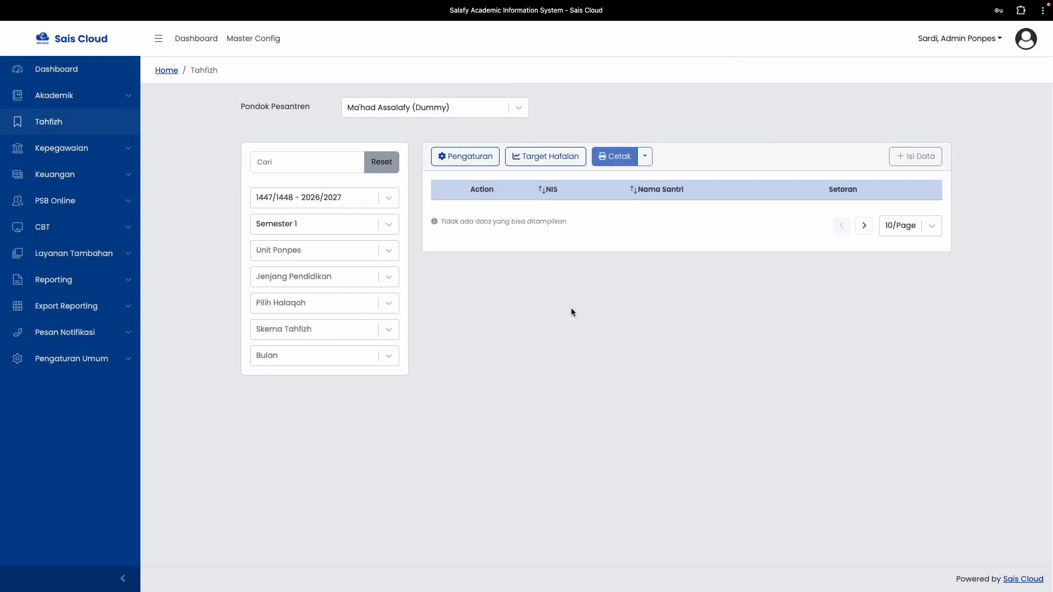
{"action": "key", "text": "ctrl+Left"}
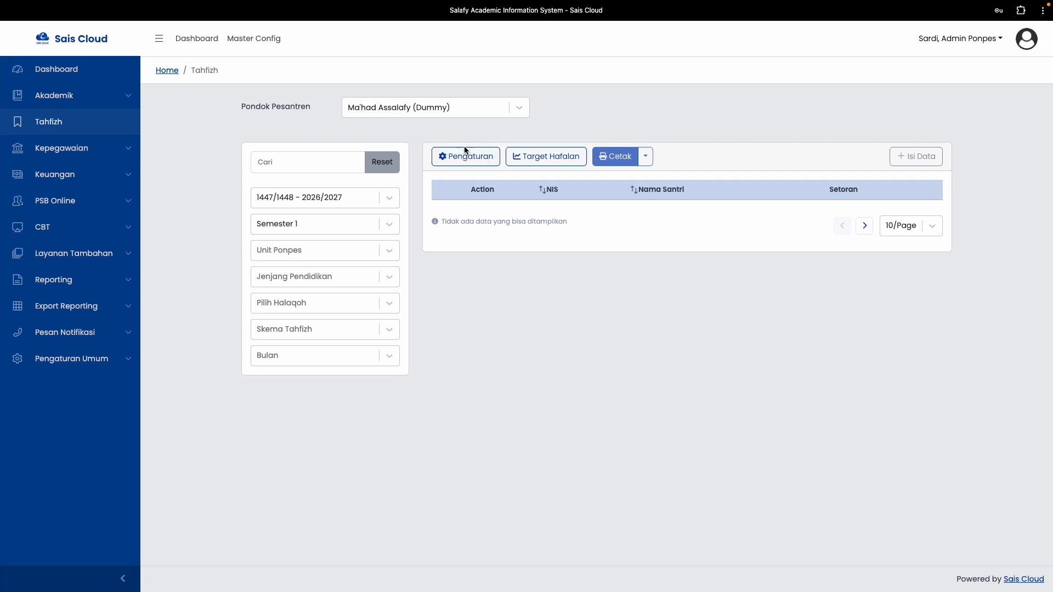
{"action": "key", "text": "ctrl+Left"}
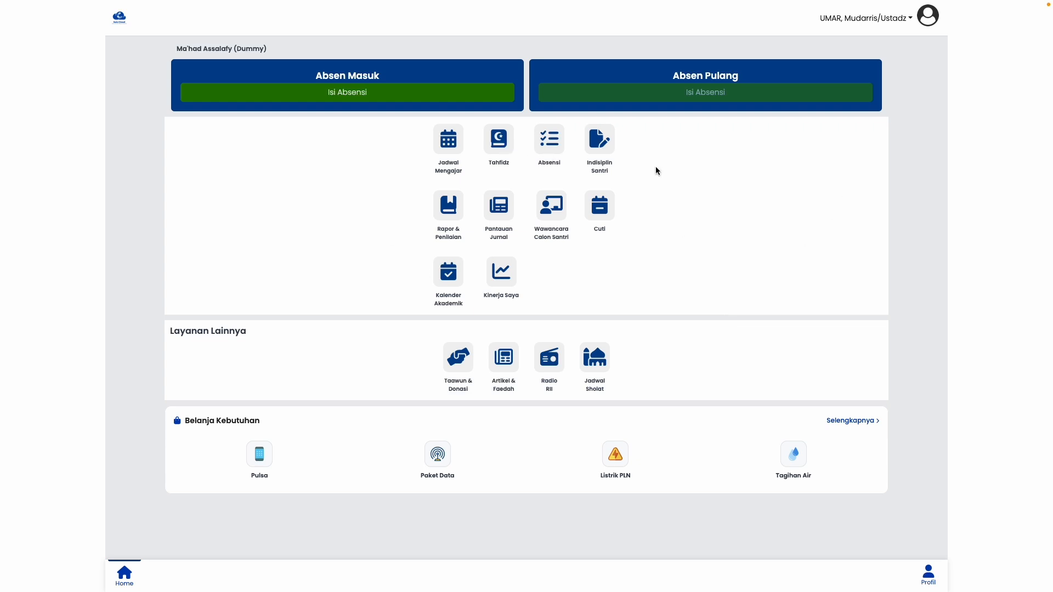
{"action": "left_click", "coordinate": [499, 141]}
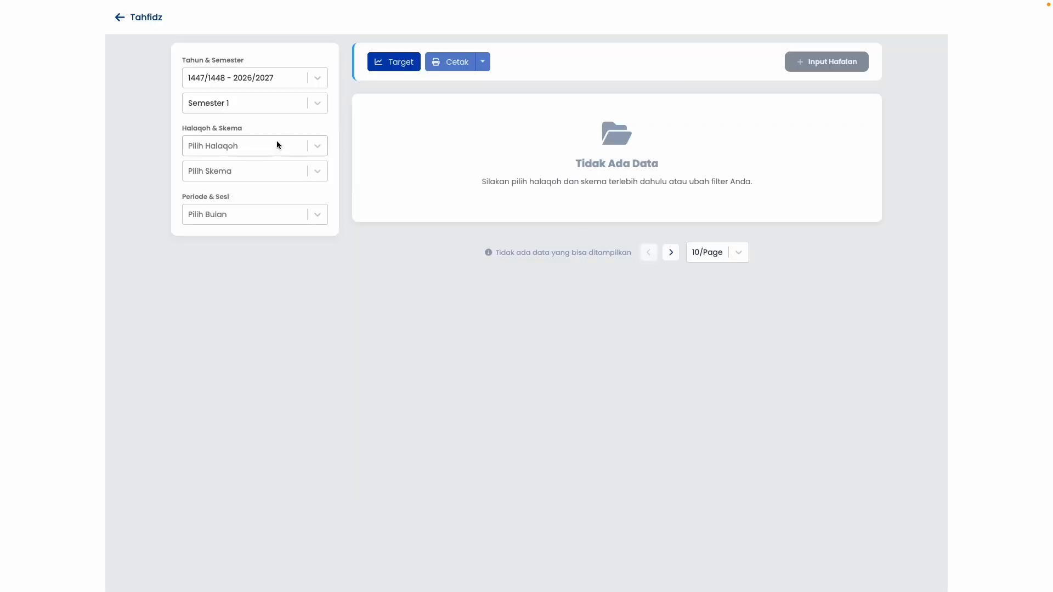
{"action": "left_click", "coordinate": [253, 147]}
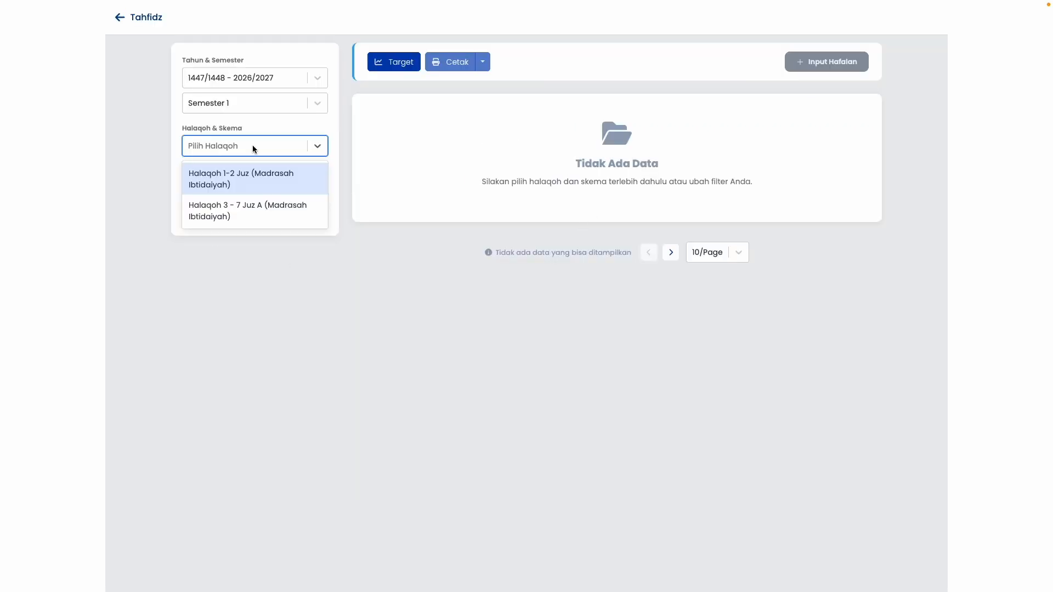
{"action": "left_click", "coordinate": [257, 174]}
{"action": "left_click", "coordinate": [256, 176]}
{"action": "left_click", "coordinate": [231, 200]}
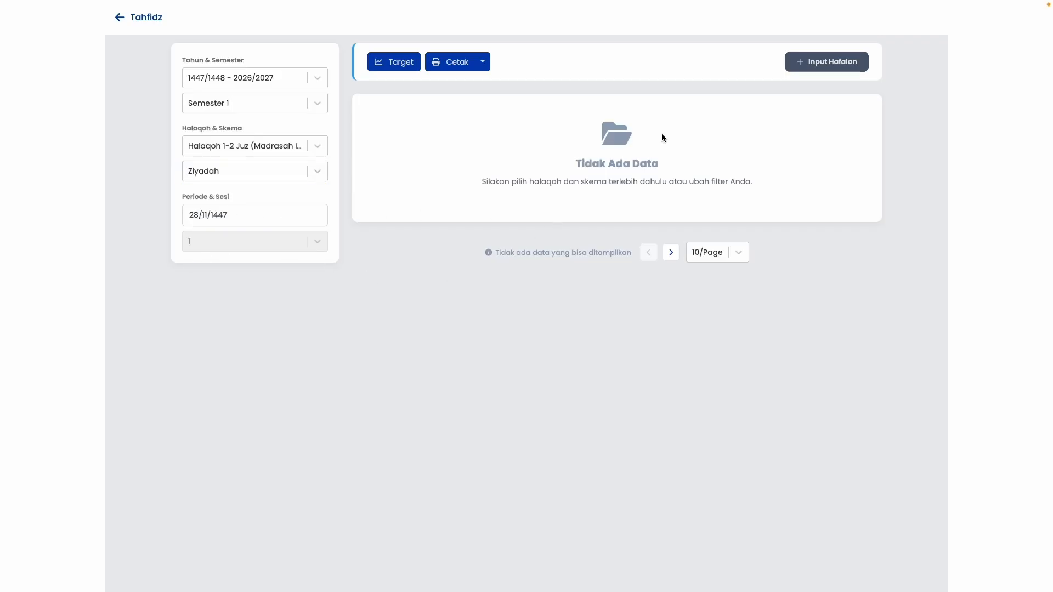
Set the period date to 29/11/1447 and open the memorization input form for the halaqoh's santri.
{"action": "left_click", "coordinate": [806, 63]}
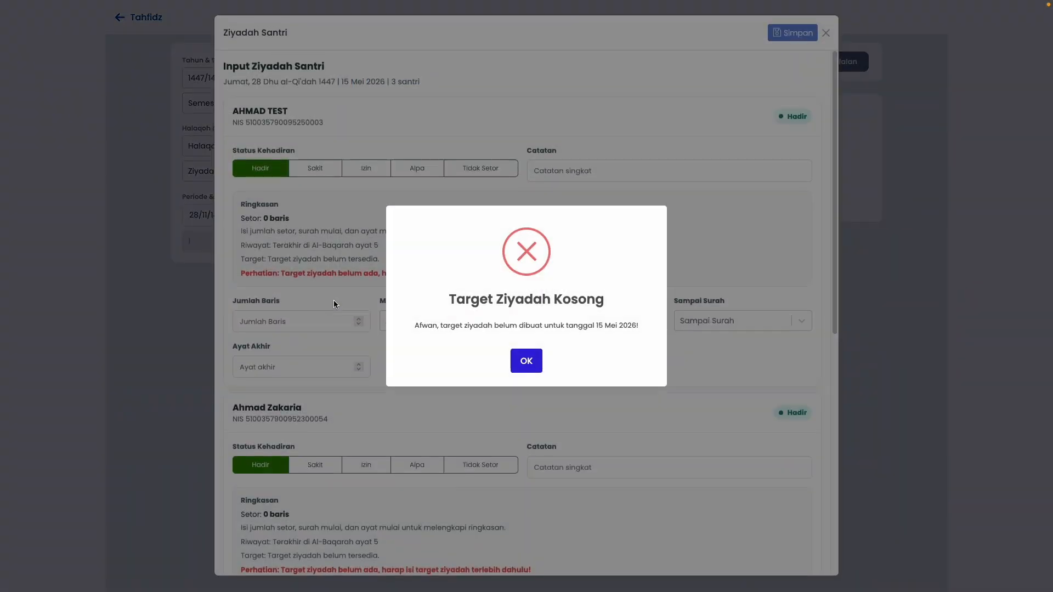
{"action": "left_click", "coordinate": [526, 359]}
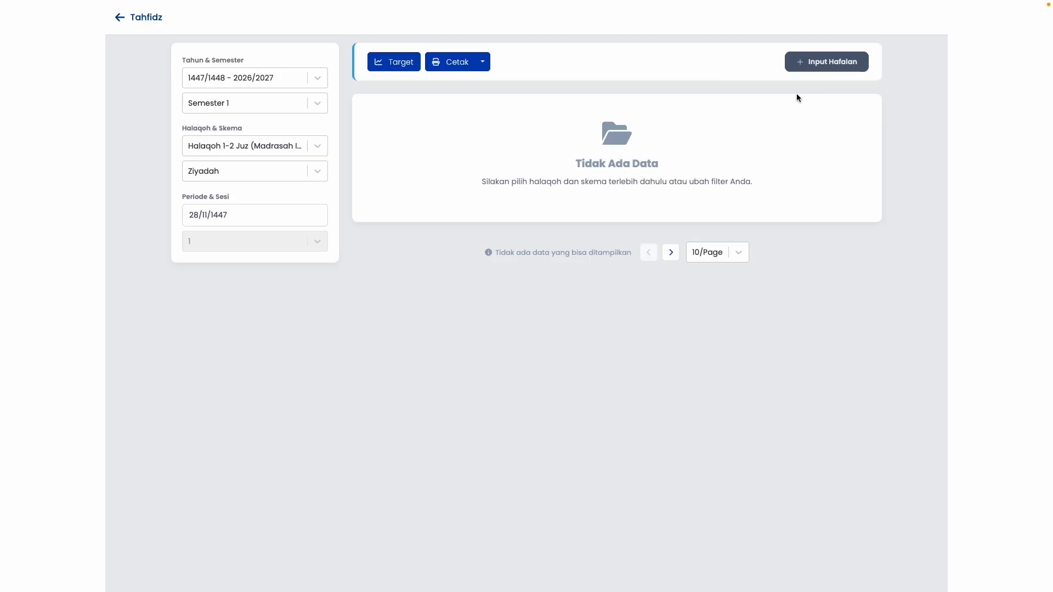
{"action": "left_click", "coordinate": [240, 219]}
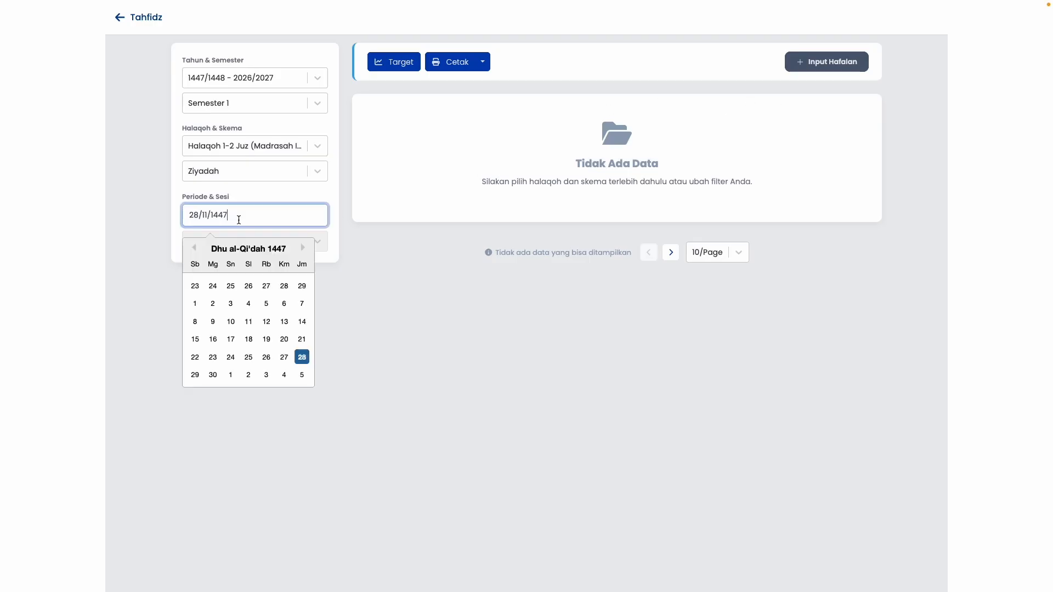
{"action": "left_click", "coordinate": [193, 375]}
{"action": "left_click", "coordinate": [522, 214]}
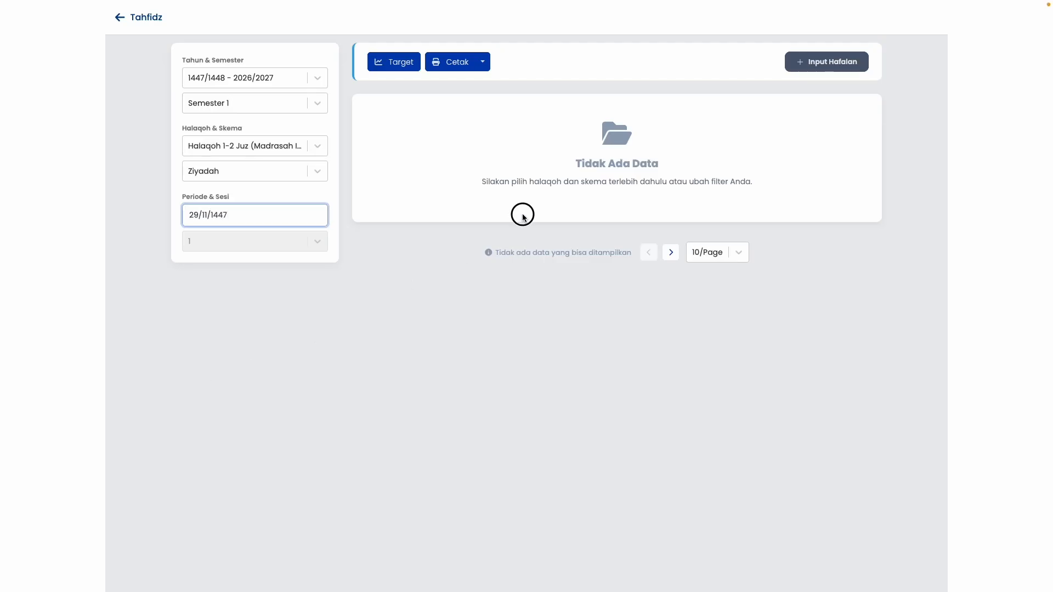
{"action": "left_click", "coordinate": [806, 65]}
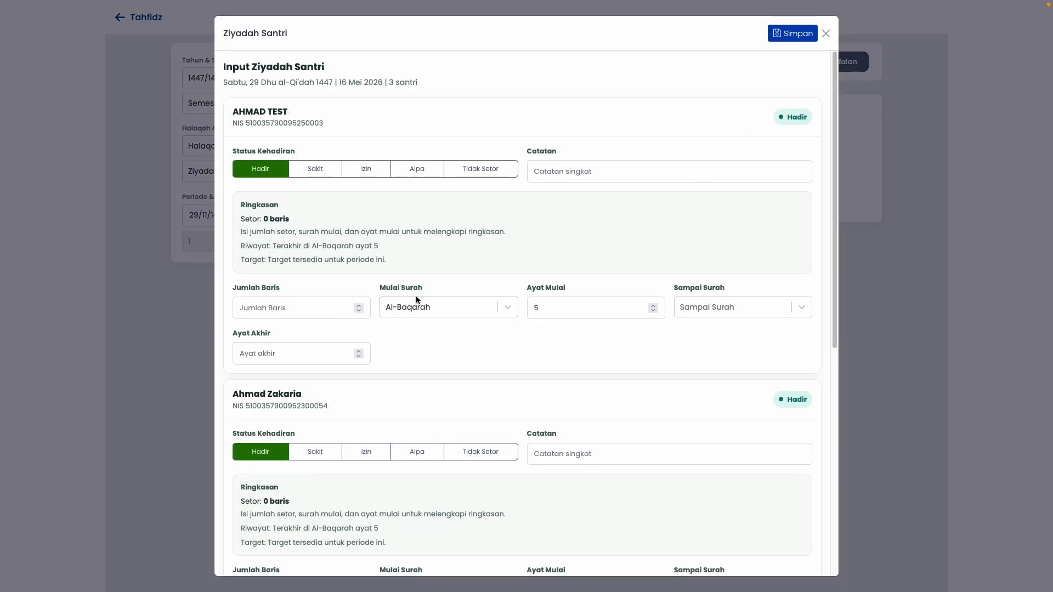
Review the input form for all santri and enter 8 as the number of lines for the first santri.
{"action": "scroll", "coordinate": [355, 277], "scroll_direction": "down", "scroll_amount": 2}
{"action": "scroll", "coordinate": [355, 278], "scroll_direction": "up", "scroll_amount": 3}
{"action": "scroll", "coordinate": [306, 376], "scroll_direction": "down", "scroll_amount": 5}
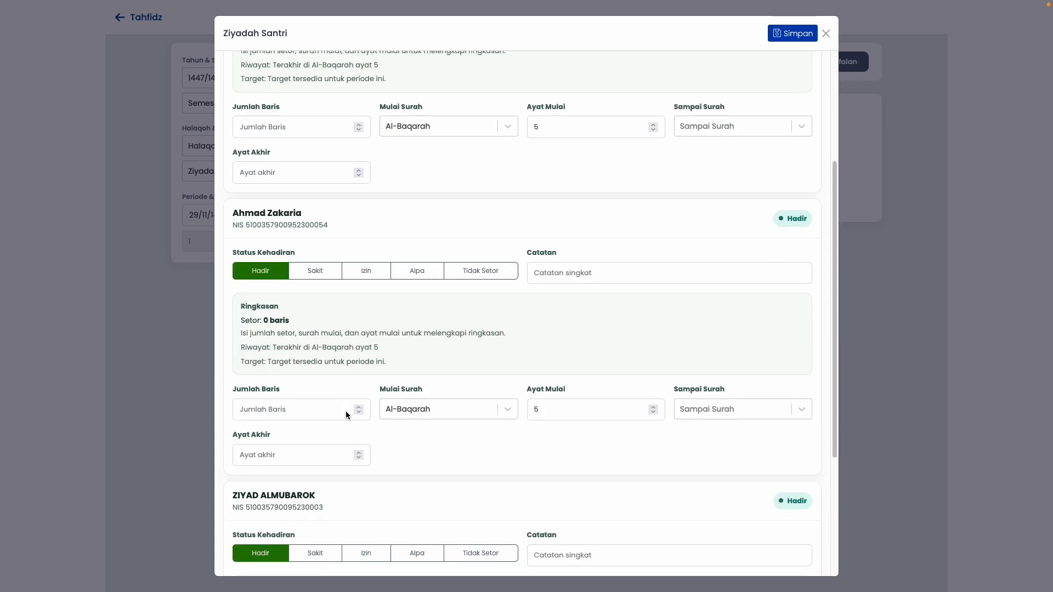
{"action": "scroll", "coordinate": [548, 519], "scroll_direction": "down", "scroll_amount": 2}
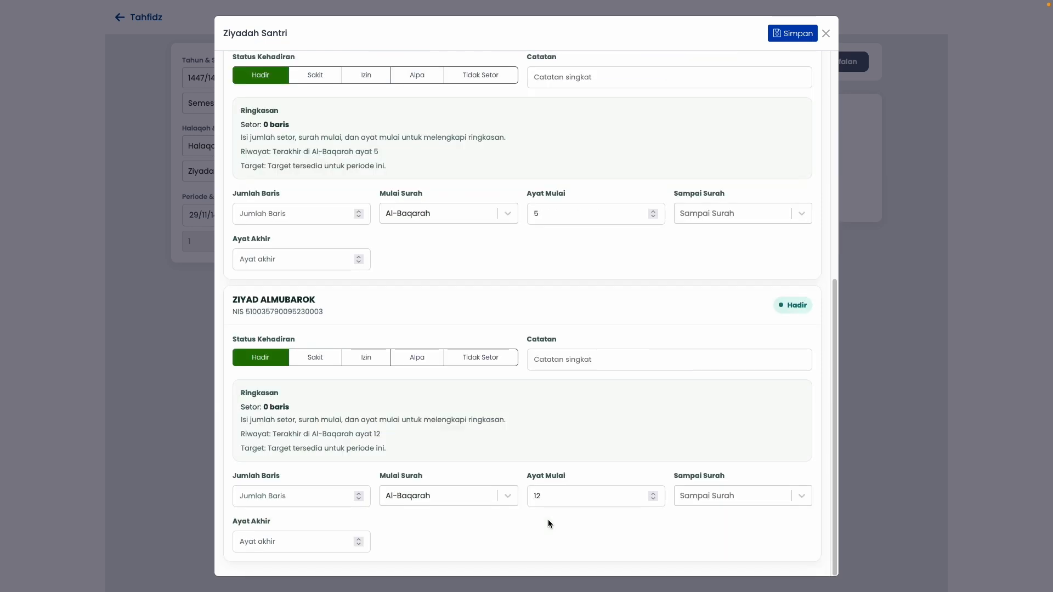
{"action": "scroll", "coordinate": [551, 517], "scroll_direction": "up", "scroll_amount": 6}
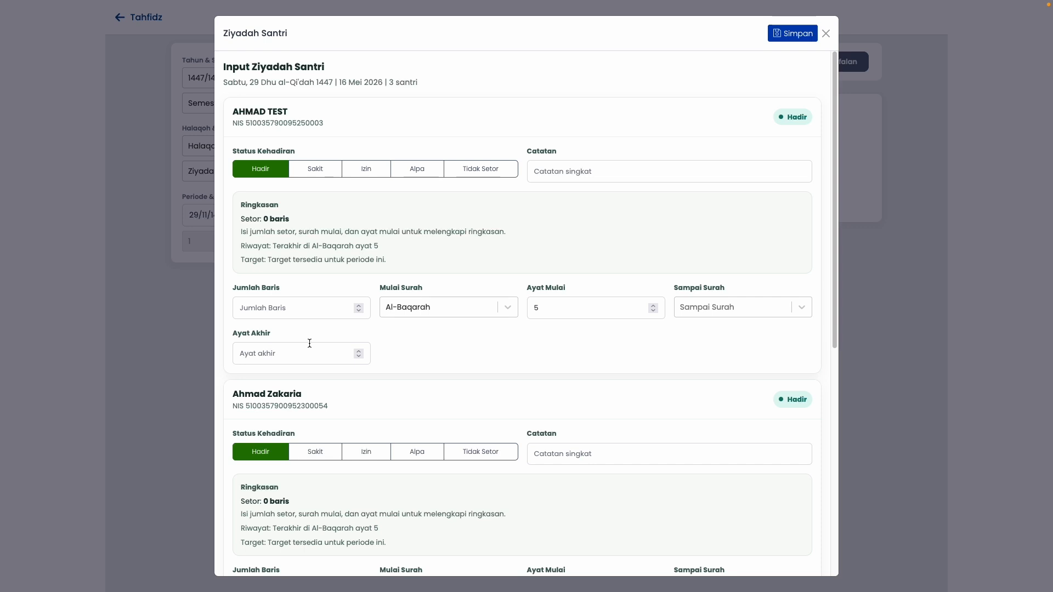
{"action": "left_click", "coordinate": [274, 316]}
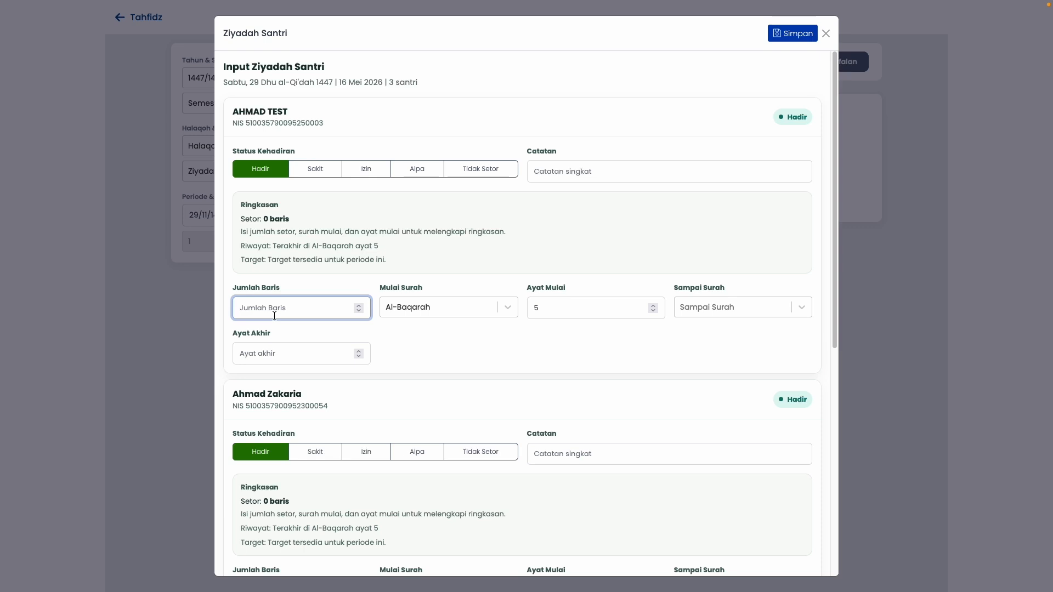
{"action": "type", "text": "8"}
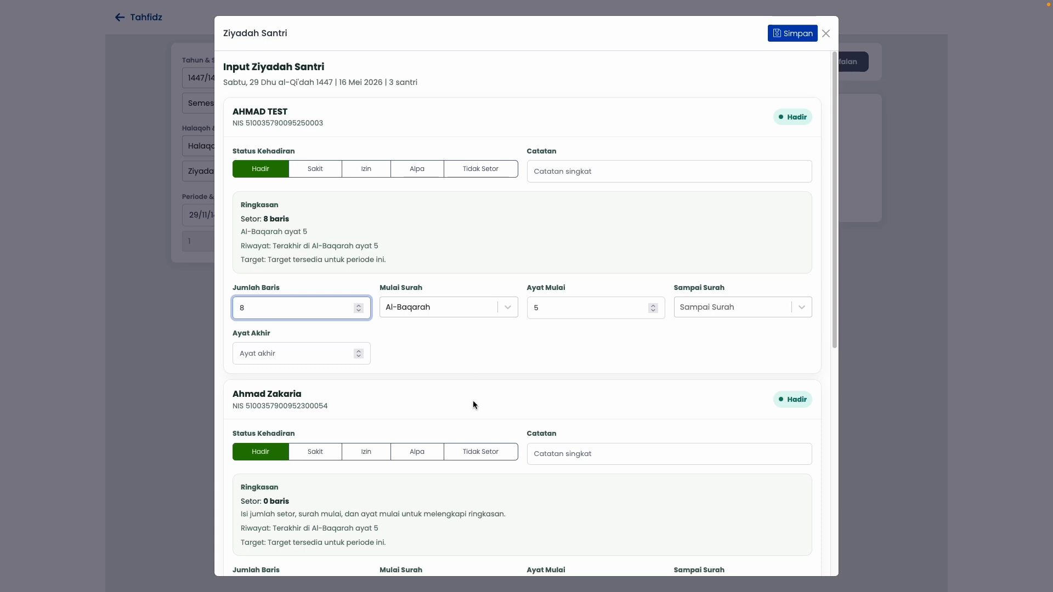
{"action": "left_click", "coordinate": [518, 372]}
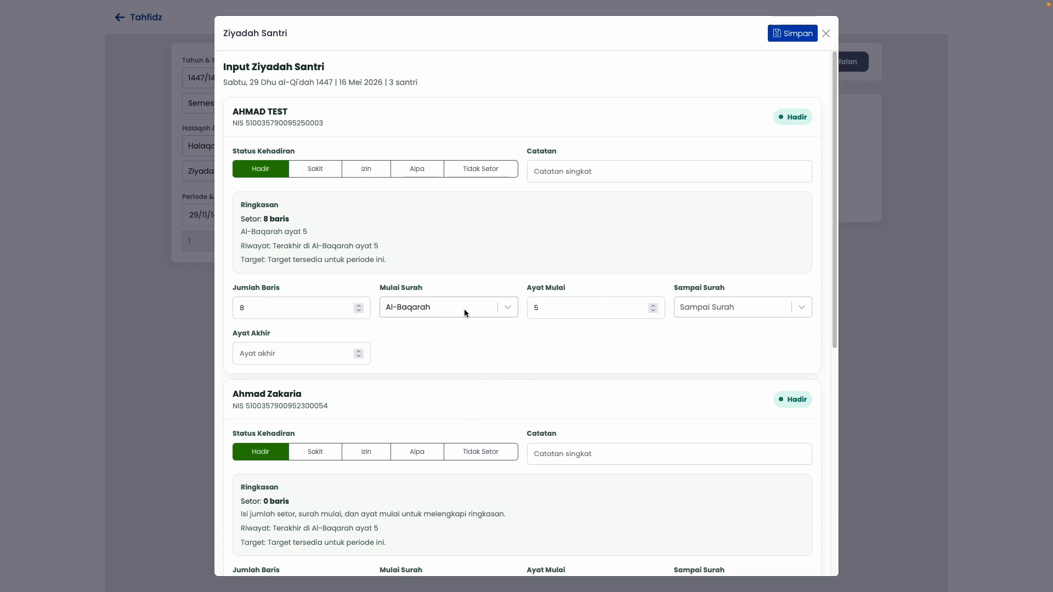
Set the first santri's ending surah to Al-Baqarah and ending verse to 10, and add the note "Mumtaz".
{"action": "left_click", "coordinate": [739, 309]}
{"action": "left_click", "coordinate": [722, 355]}
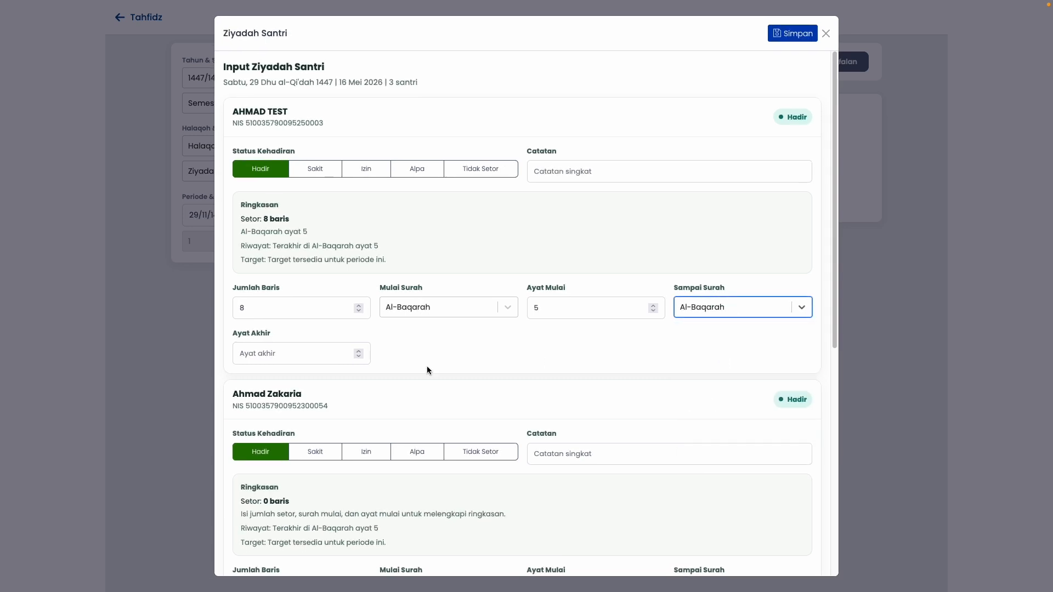
{"action": "left_click", "coordinate": [307, 360]}
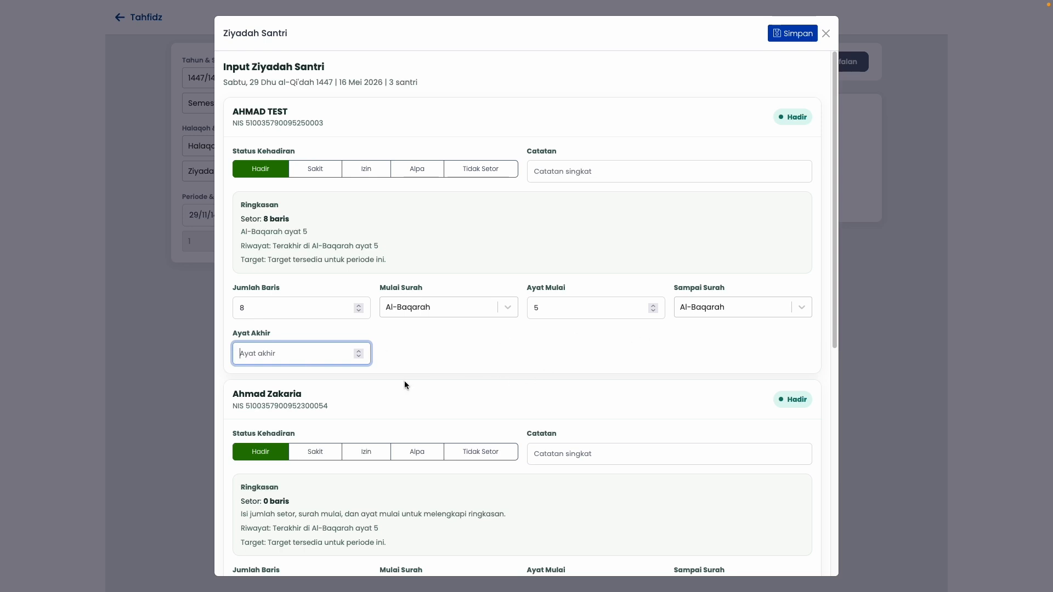
{"action": "type", "text": "10"}
{"action": "left_click", "coordinate": [582, 371]}
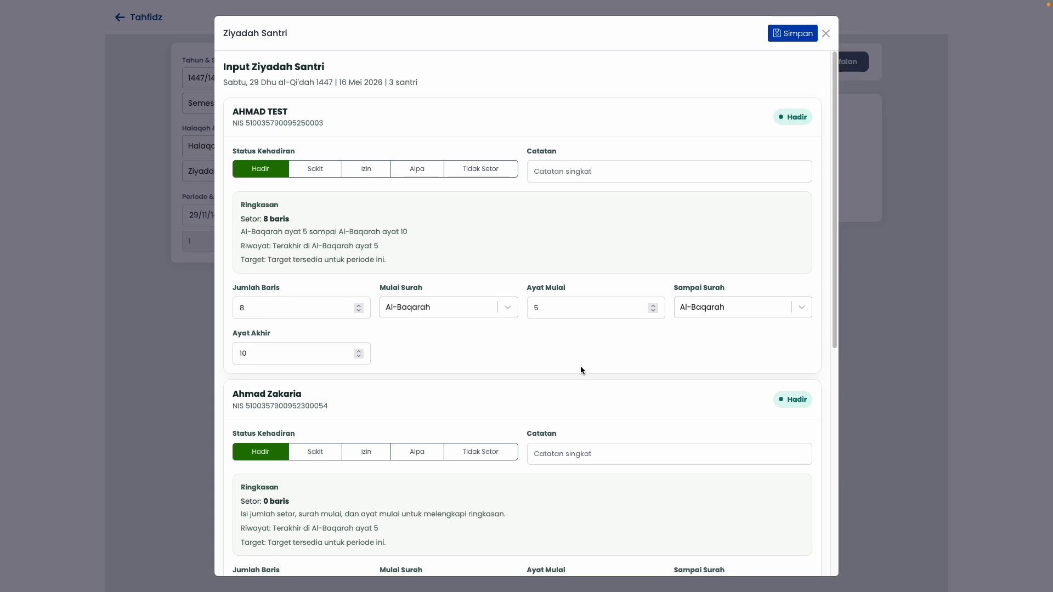
{"action": "left_click", "coordinate": [552, 168]}
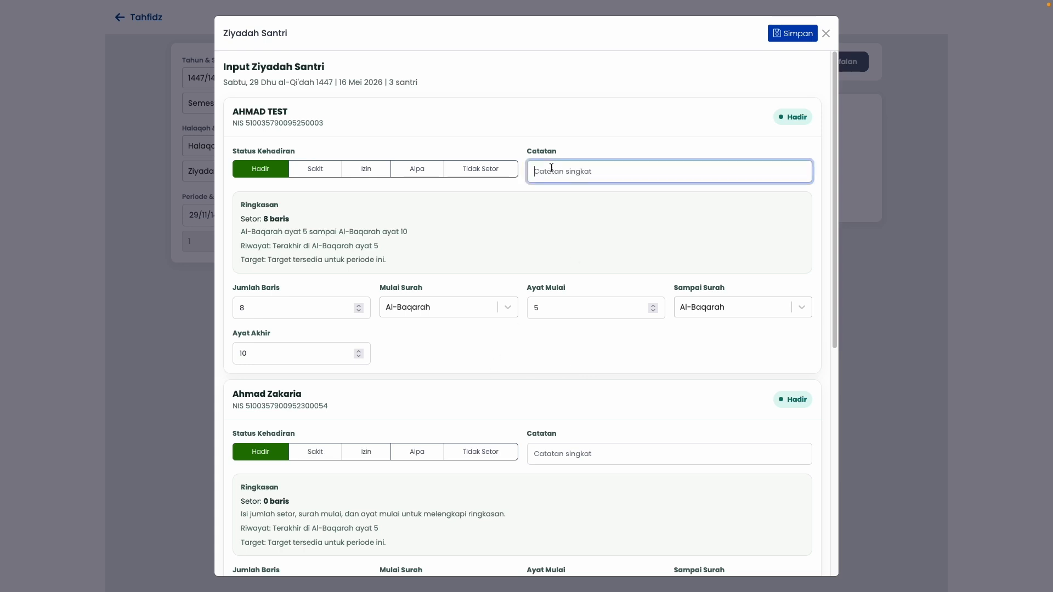
{"action": "type", "text": "Mumtaz"}
Set the attendance status to Tidak Setor for the second santri and Sakit for the third.
{"action": "scroll", "coordinate": [465, 386], "scroll_direction": "down", "scroll_amount": 1}
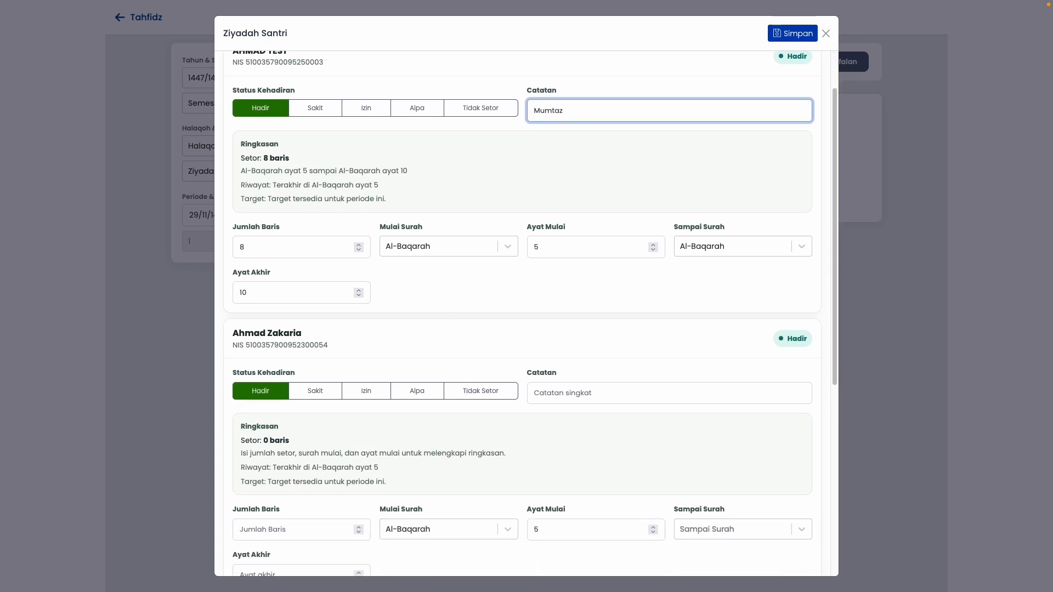
{"action": "scroll", "coordinate": [465, 386], "scroll_direction": "up", "scroll_amount": 1}
{"action": "scroll", "coordinate": [456, 395], "scroll_direction": "down", "scroll_amount": 1}
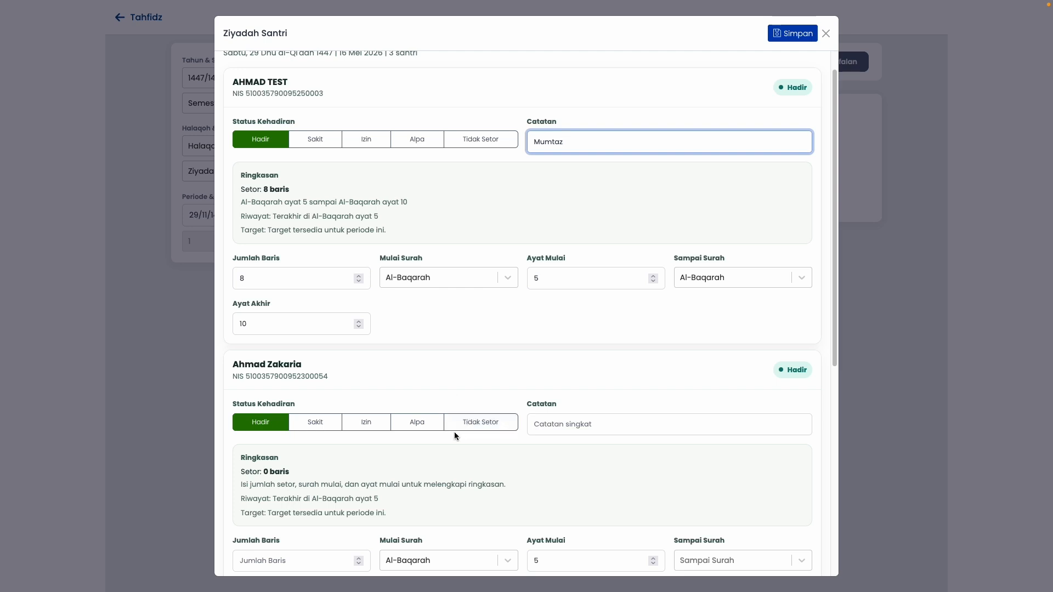
{"action": "scroll", "coordinate": [520, 374], "scroll_direction": "down", "scroll_amount": 2}
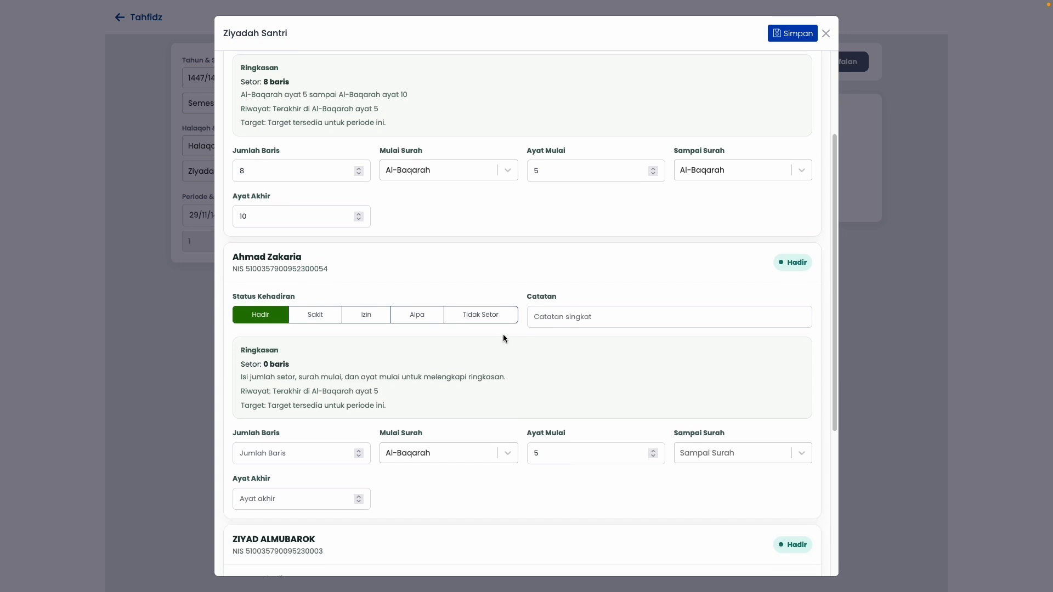
{"action": "left_click", "coordinate": [497, 324]}
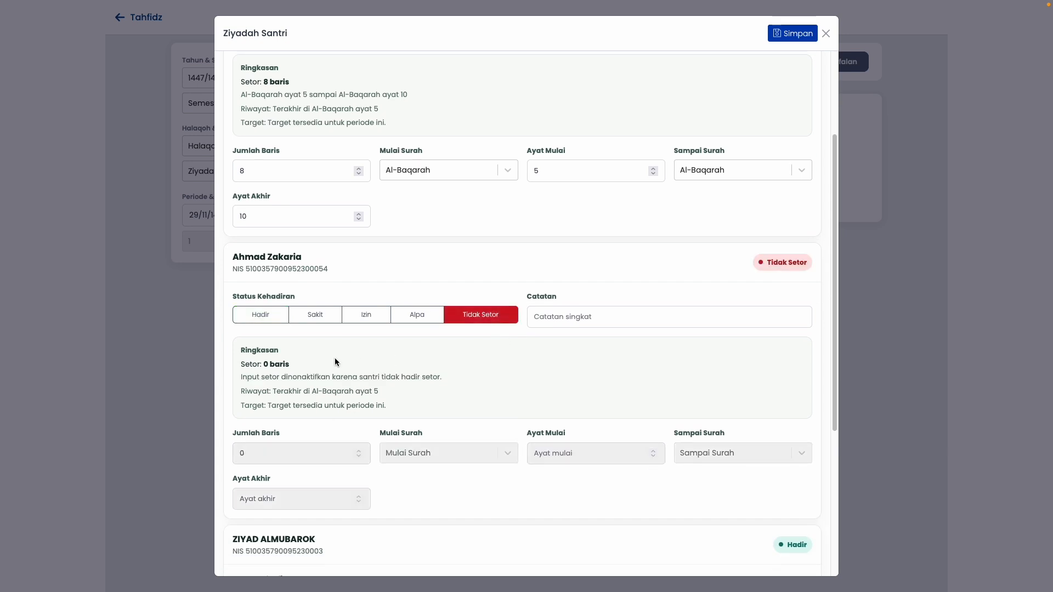
{"action": "scroll", "coordinate": [336, 361], "scroll_direction": "down", "scroll_amount": 4}
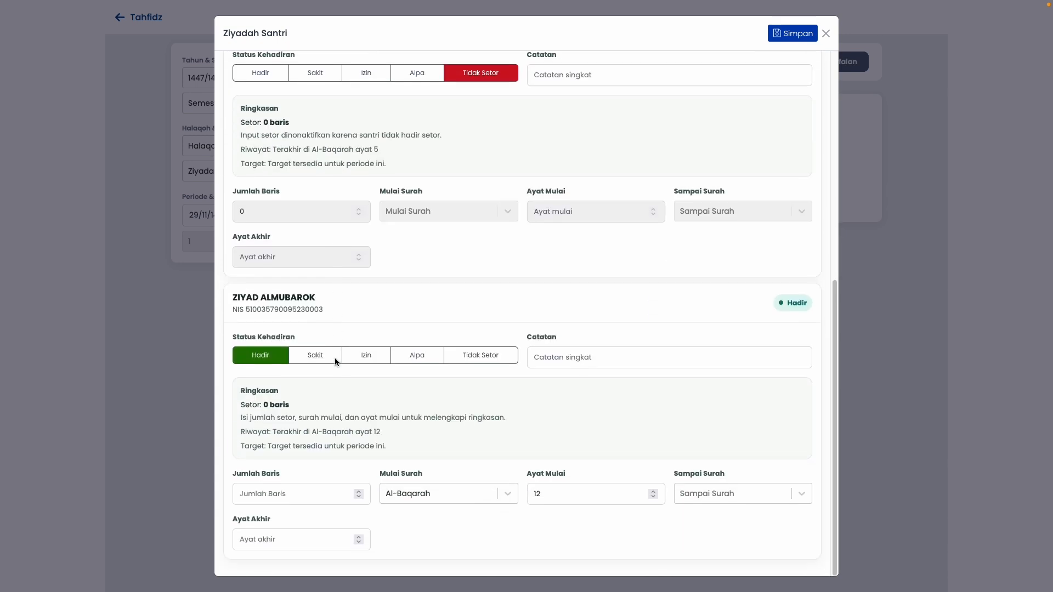
{"action": "left_click", "coordinate": [323, 366]}
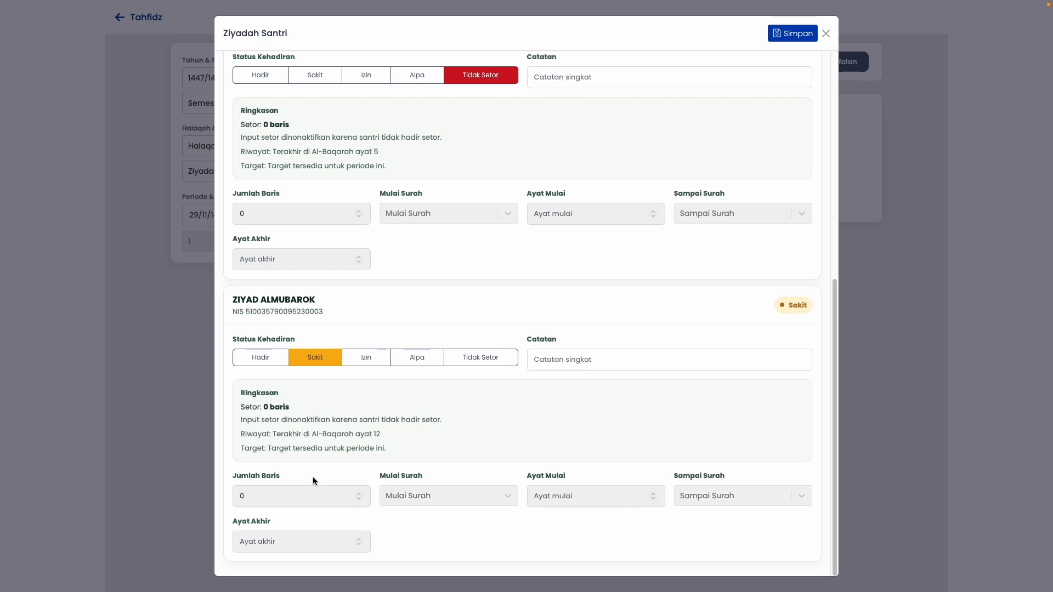
Save the Ziyadah entries for all santri dated 29/11/1447 and close the input form.
{"action": "scroll", "coordinate": [313, 480], "scroll_direction": "up", "scroll_amount": 6}
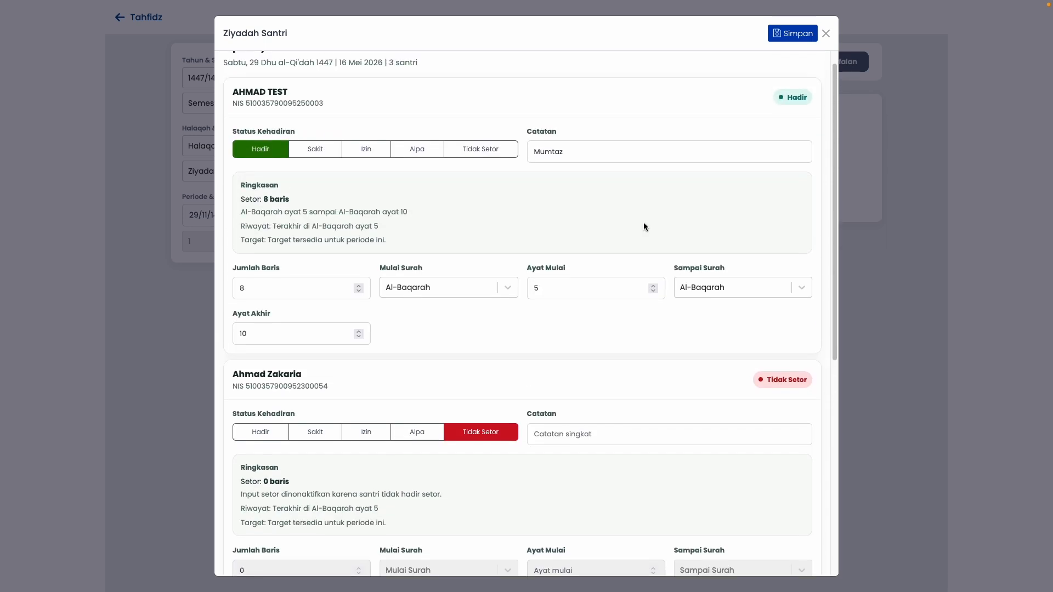
{"action": "left_click", "coordinate": [799, 33]}
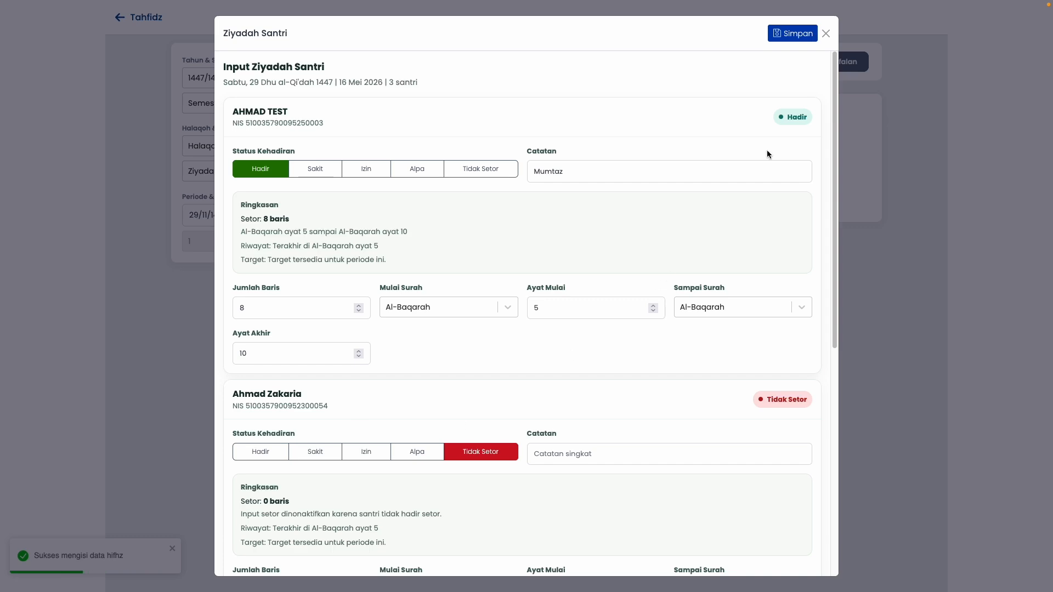
{"action": "left_click", "coordinate": [826, 34]}
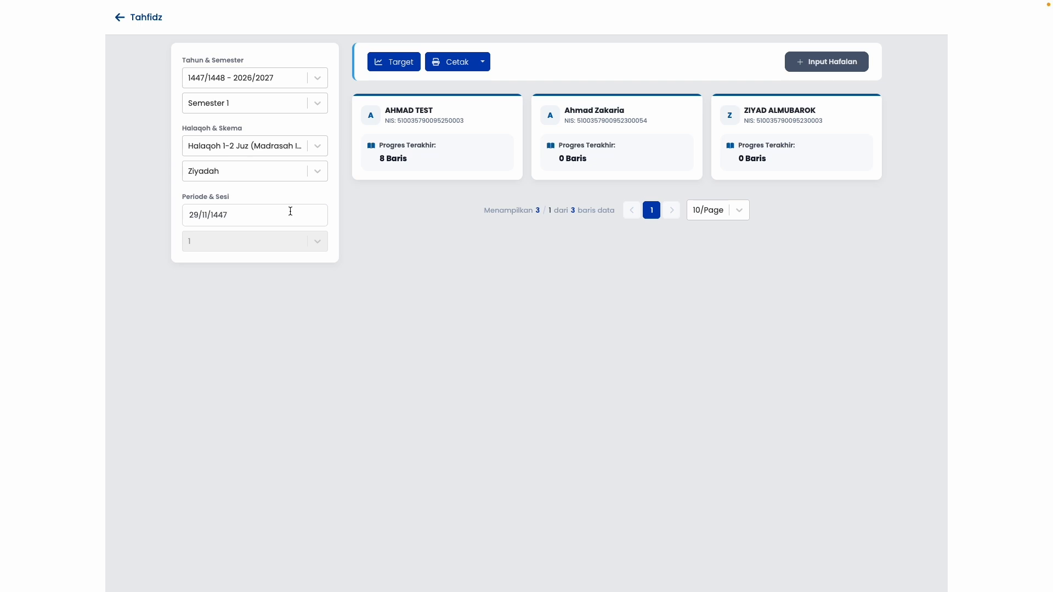
Check the santri's Ziyadah progress for 27/11/1447, and return the period date to 29/11/1447.
{"action": "left_click", "coordinate": [244, 218]}
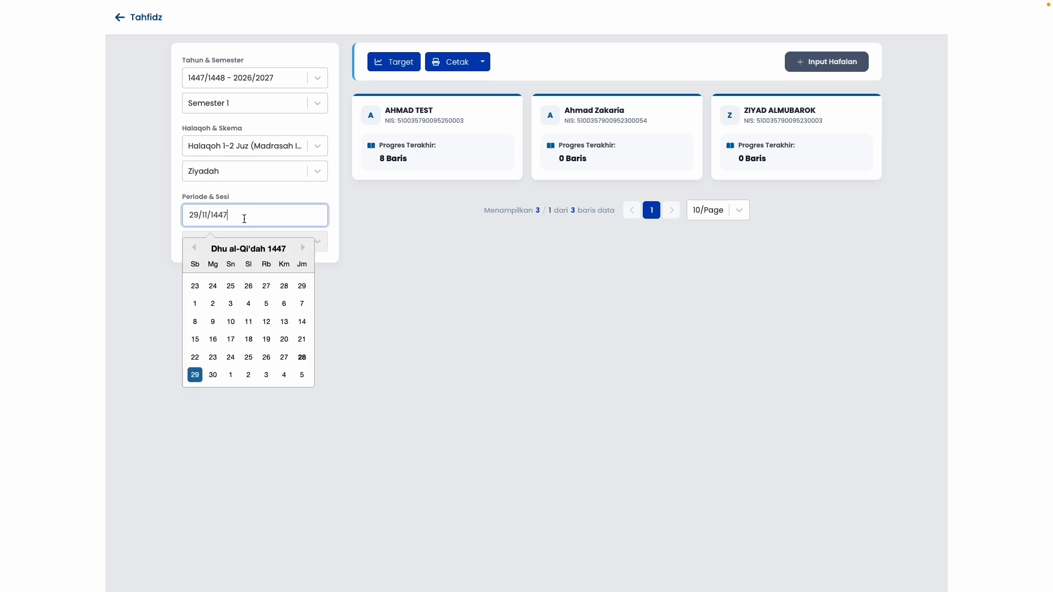
{"action": "left_click", "coordinate": [284, 357]}
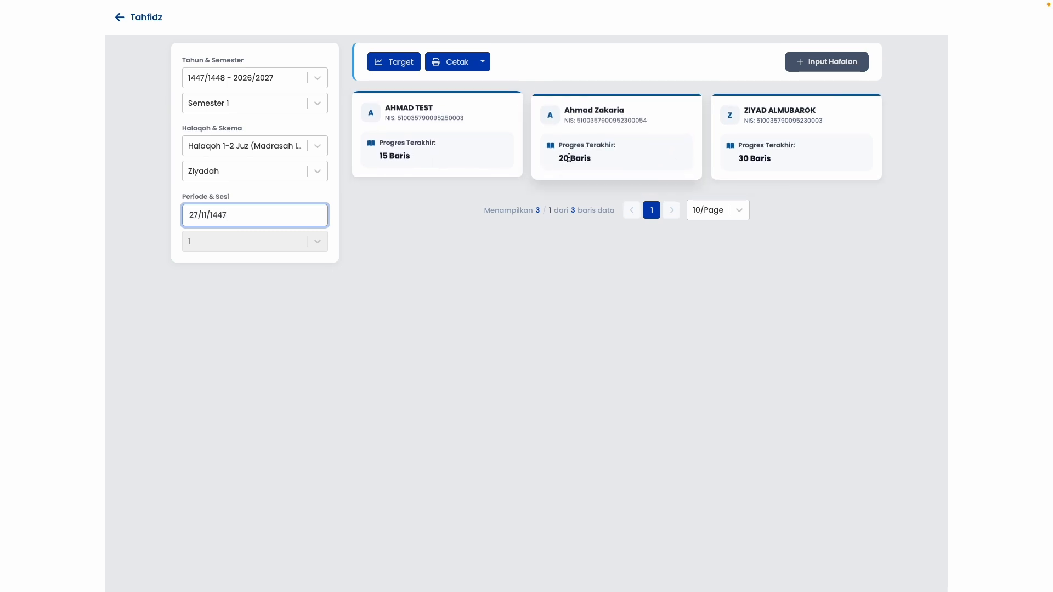
{"action": "left_click", "coordinate": [218, 215]}
{"action": "left_click", "coordinate": [196, 375]}
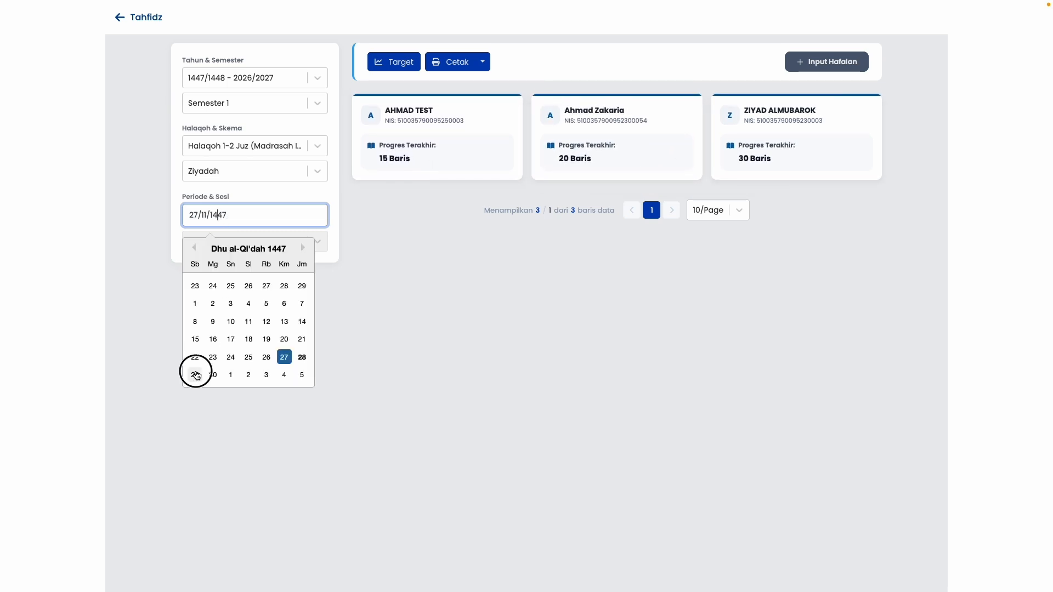
Reopen the Ziyadah form for 29/11/1447, try setting the second santri's attendance to Hadir, and close it without saving.
{"action": "left_click", "coordinate": [842, 67]}
{"action": "scroll", "coordinate": [458, 315], "scroll_direction": "down", "scroll_amount": 6}
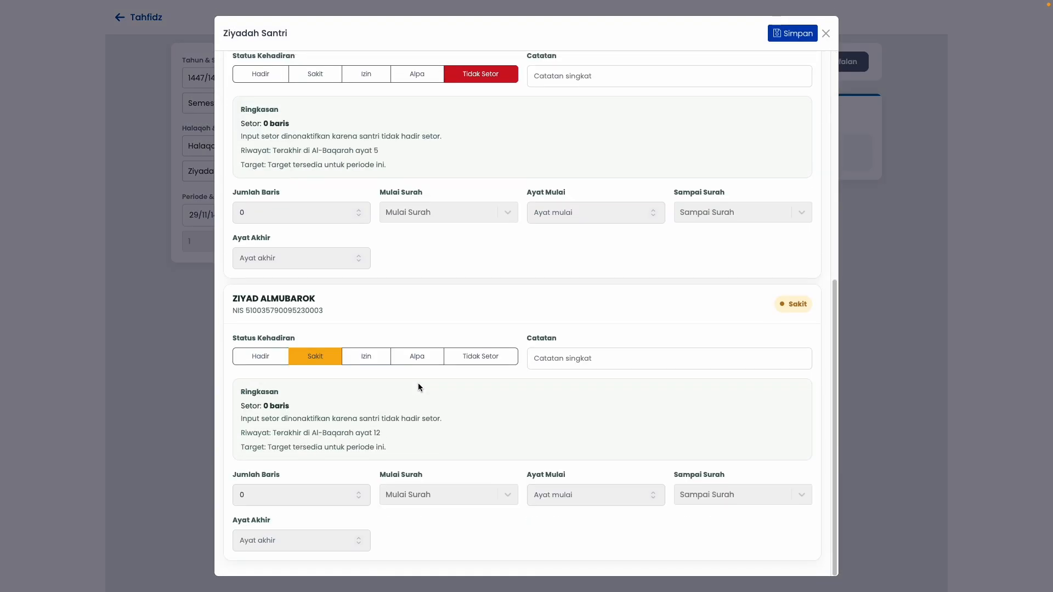
{"action": "scroll", "coordinate": [417, 383], "scroll_direction": "up", "scroll_amount": 8}
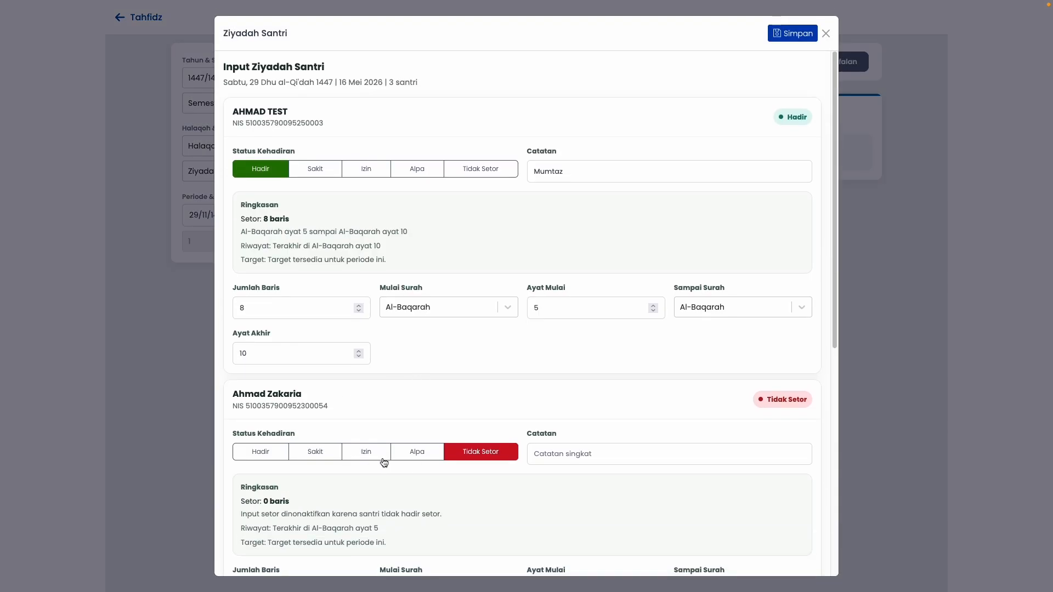
{"action": "left_click", "coordinate": [261, 453]}
{"action": "scroll", "coordinate": [270, 442], "scroll_direction": "down", "scroll_amount": 6}
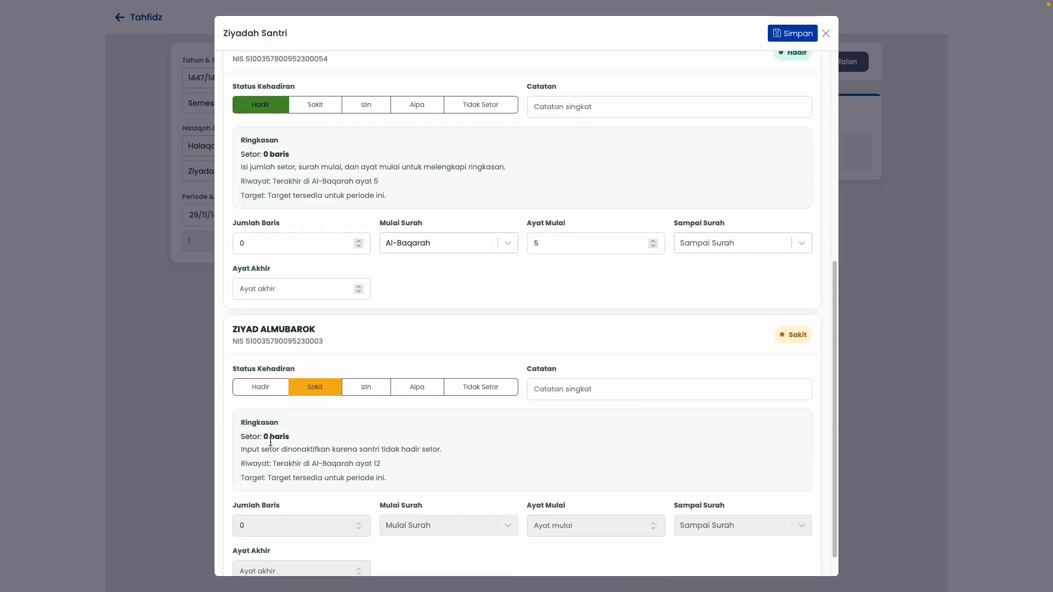
{"action": "double_click", "coordinate": [288, 248]}
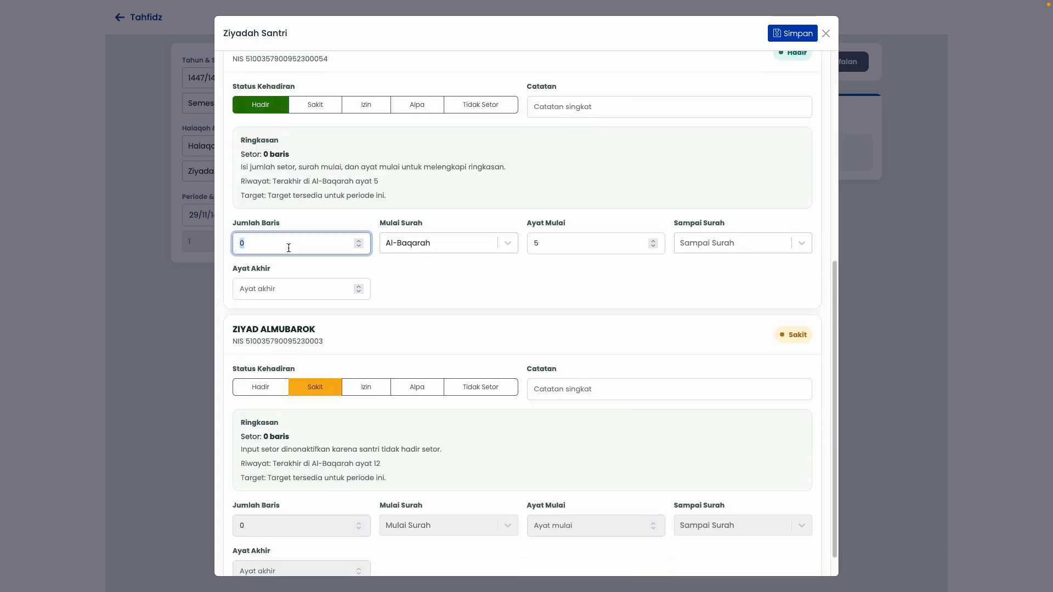
{"action": "scroll", "coordinate": [434, 321], "scroll_direction": "up", "scroll_amount": 6}
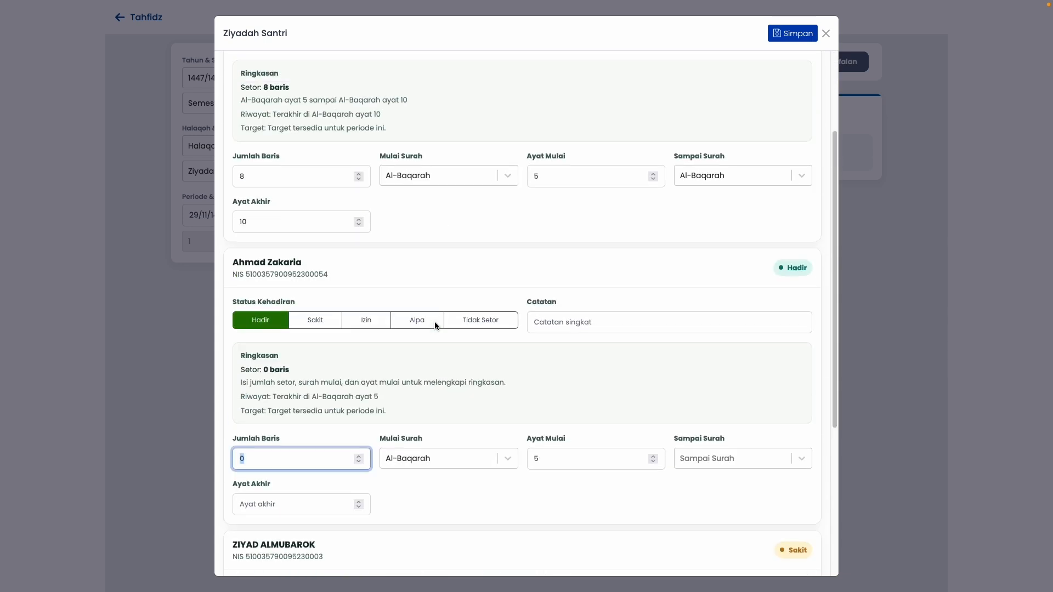
{"action": "left_click", "coordinate": [826, 34]}
Set the period date to 30/11/1447, review each santri's starting surah and verse in the Ziyadah form, and close it.
{"action": "left_click", "coordinate": [305, 216]}
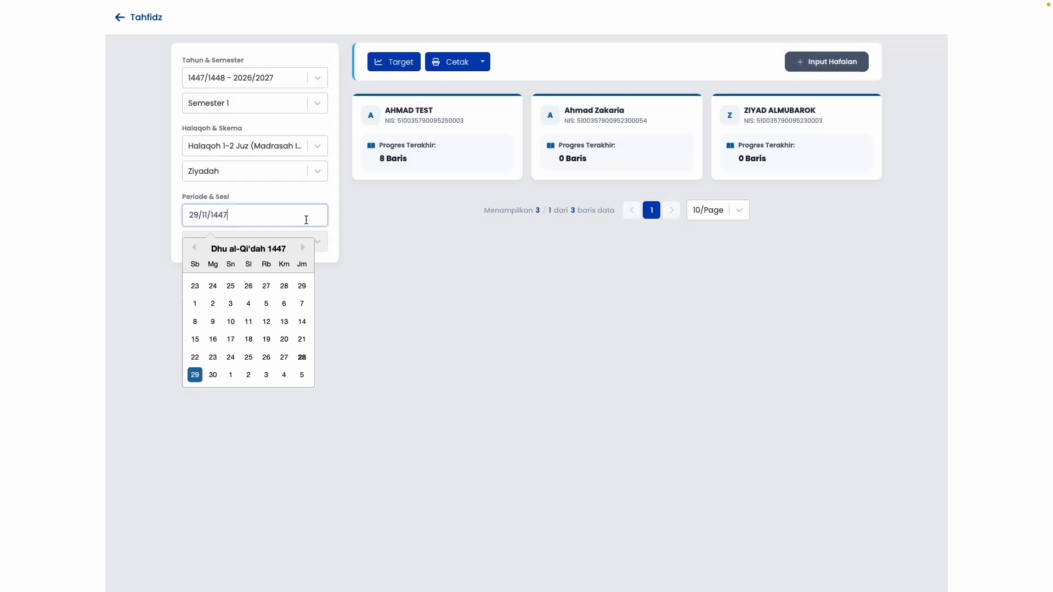
{"action": "left_click", "coordinate": [211, 371]}
{"action": "left_click", "coordinate": [817, 63]}
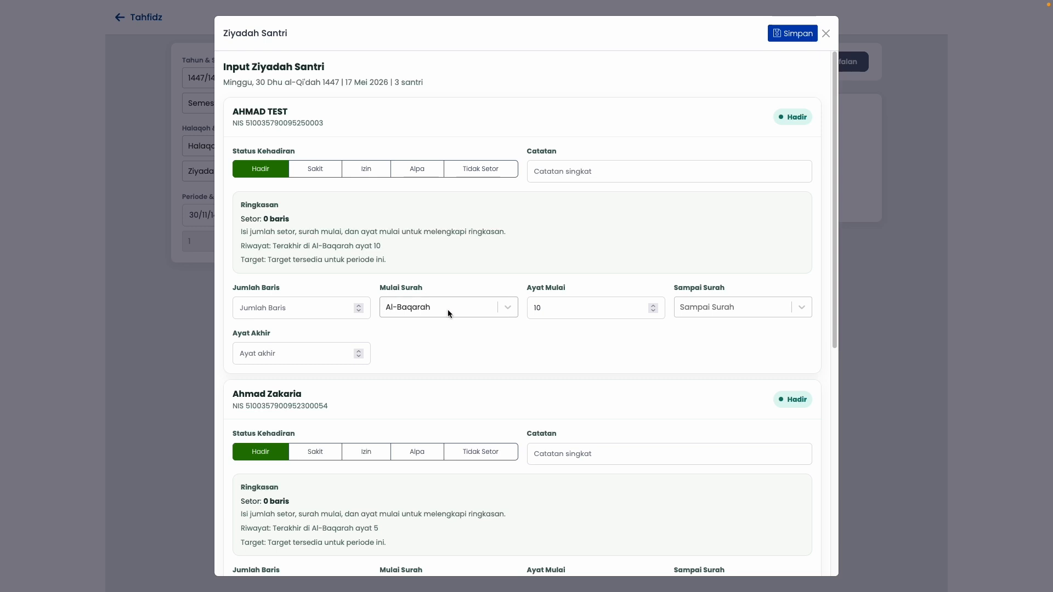
{"action": "scroll", "coordinate": [567, 324], "scroll_direction": "down", "scroll_amount": 2}
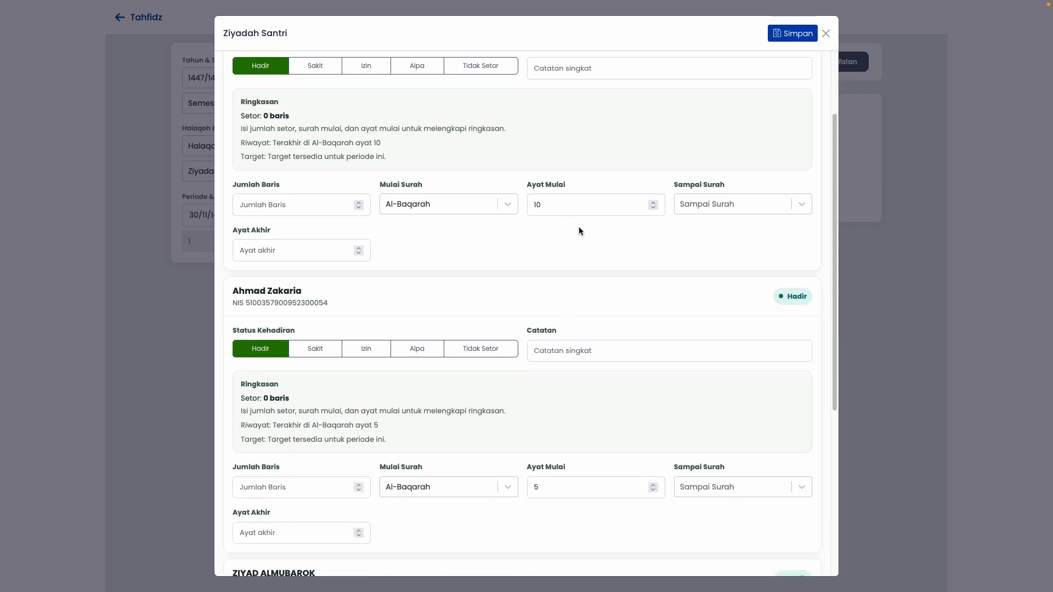
{"action": "scroll", "coordinate": [532, 331], "scroll_direction": "down", "scroll_amount": 1}
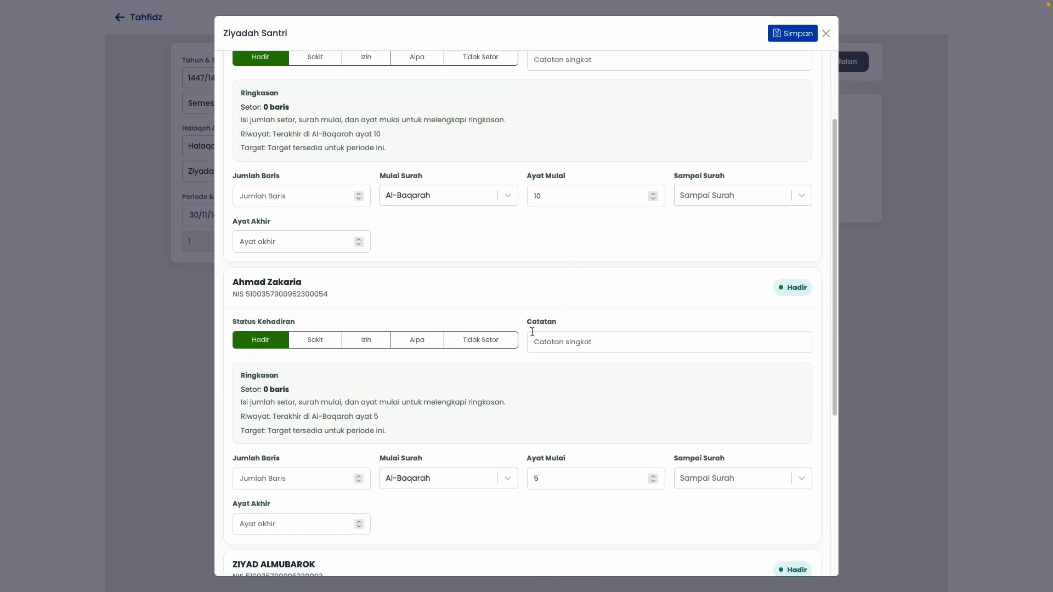
{"action": "scroll", "coordinate": [532, 331], "scroll_direction": "up", "scroll_amount": 3}
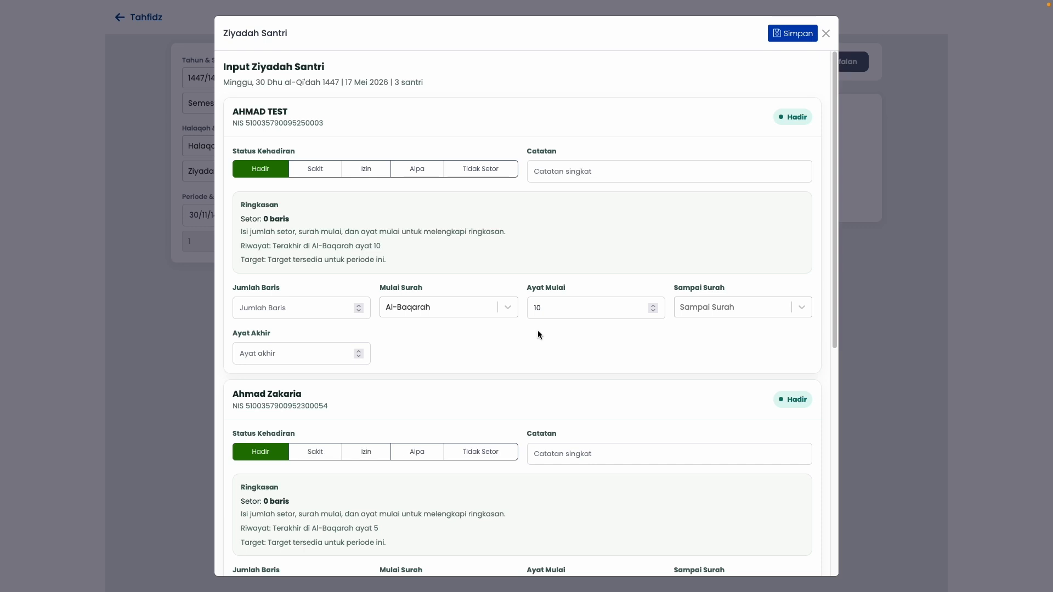
{"action": "left_click", "coordinate": [826, 34]}
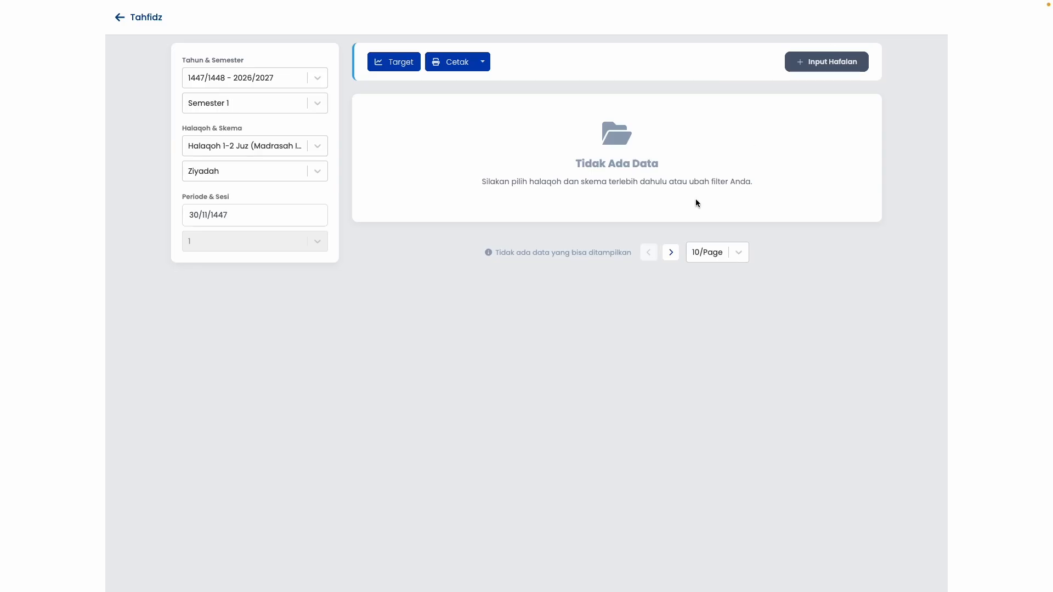
Set the period date back to 29/11/1447 and the scheme to Murajaah, keeping session 1.
{"action": "left_click", "coordinate": [218, 222]}
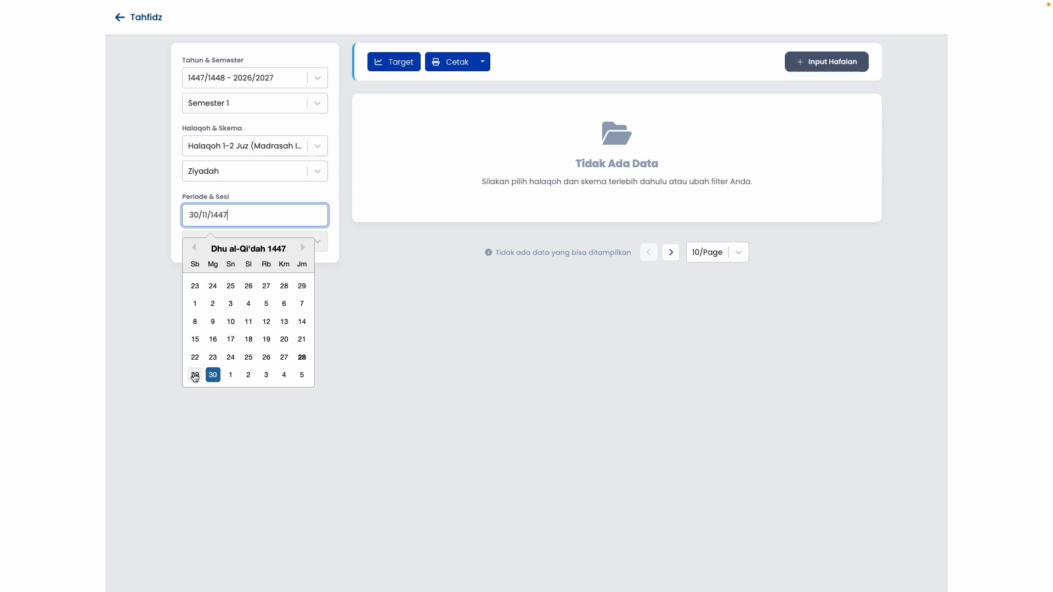
{"action": "left_click", "coordinate": [195, 376]}
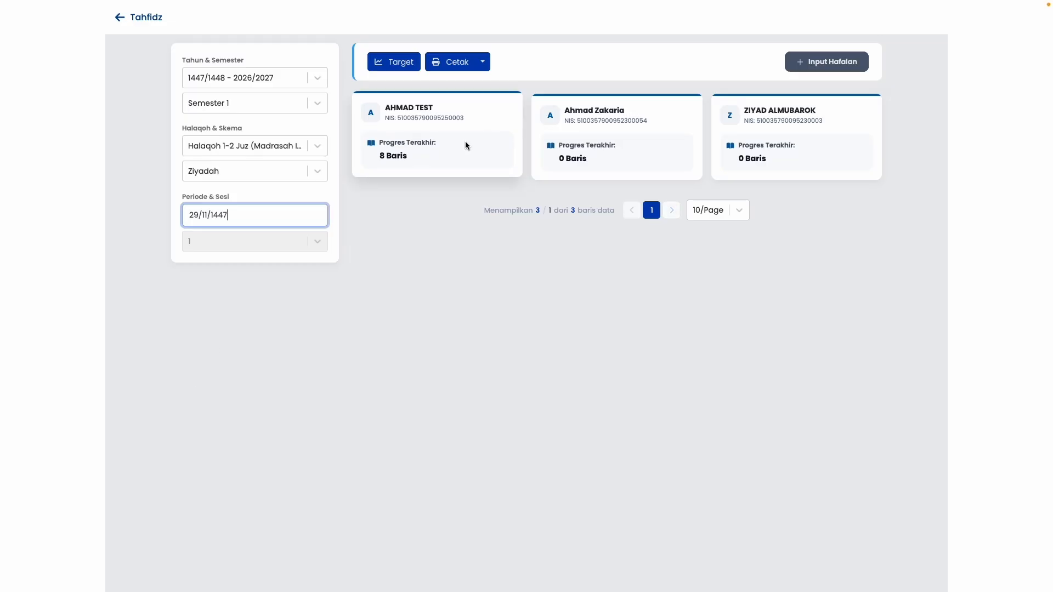
{"action": "left_click", "coordinate": [236, 172]}
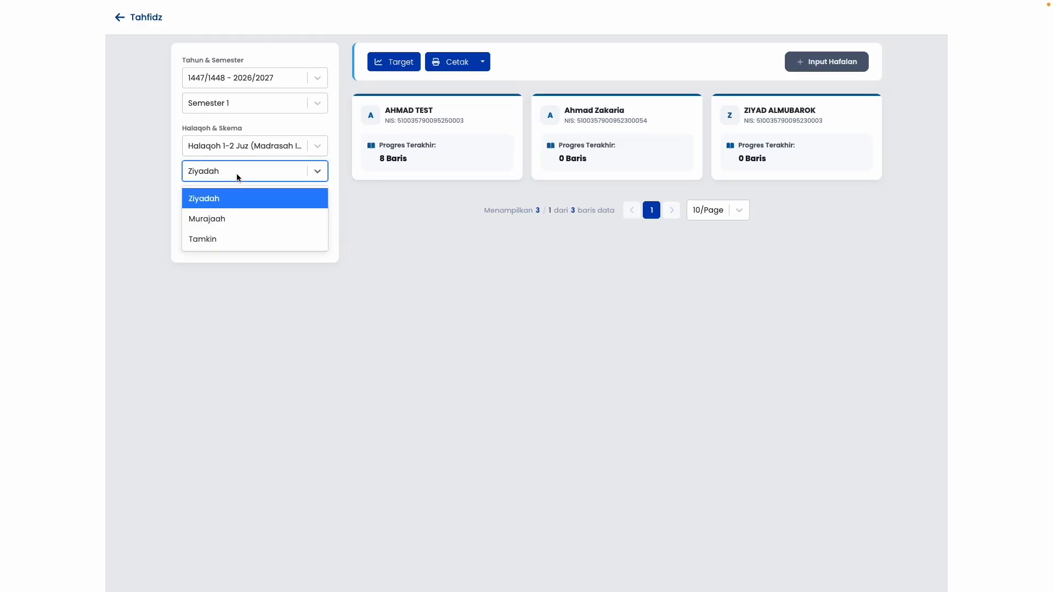
{"action": "left_click", "coordinate": [208, 225]}
{"action": "left_click", "coordinate": [198, 237]}
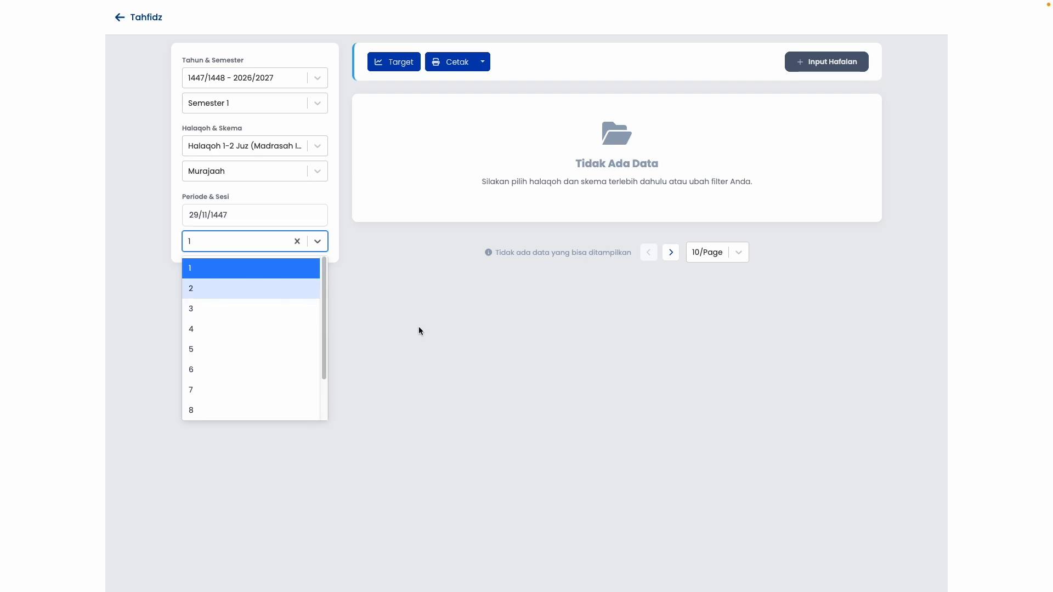
{"action": "left_click", "coordinate": [485, 282]}
Try entering 5 lines for the first santri in the Murajaah form, close it without saving, and view the session choices.
{"action": "left_click", "coordinate": [816, 64]}
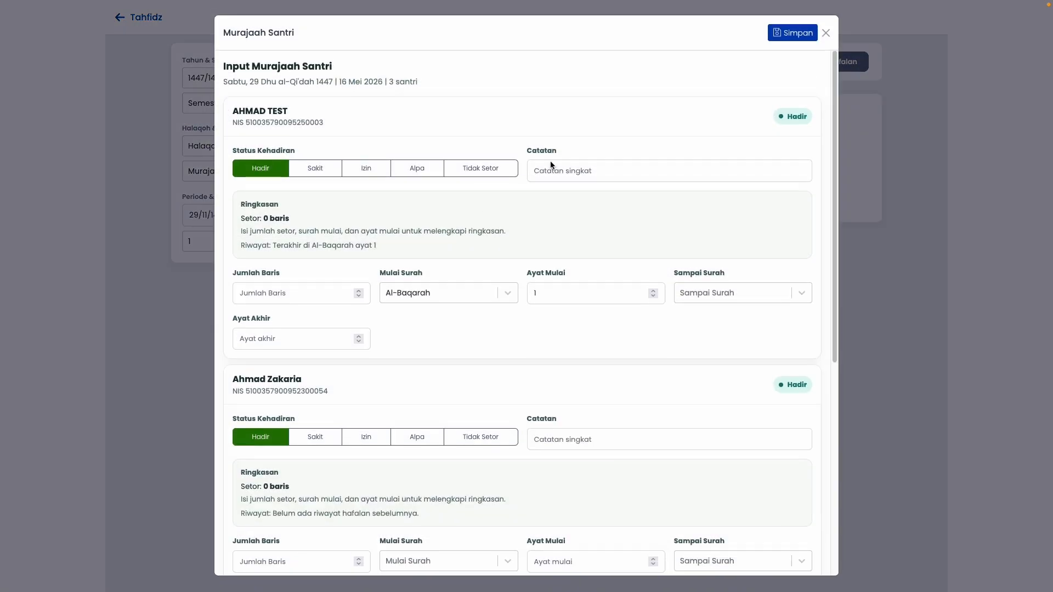
{"action": "left_click", "coordinate": [299, 294]}
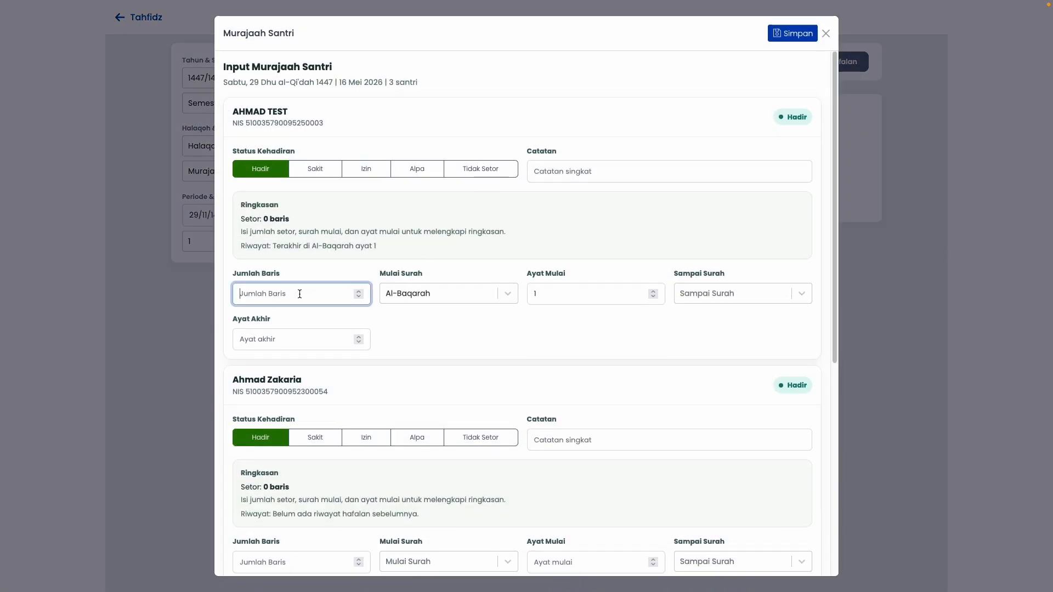
{"action": "type", "text": "5"}
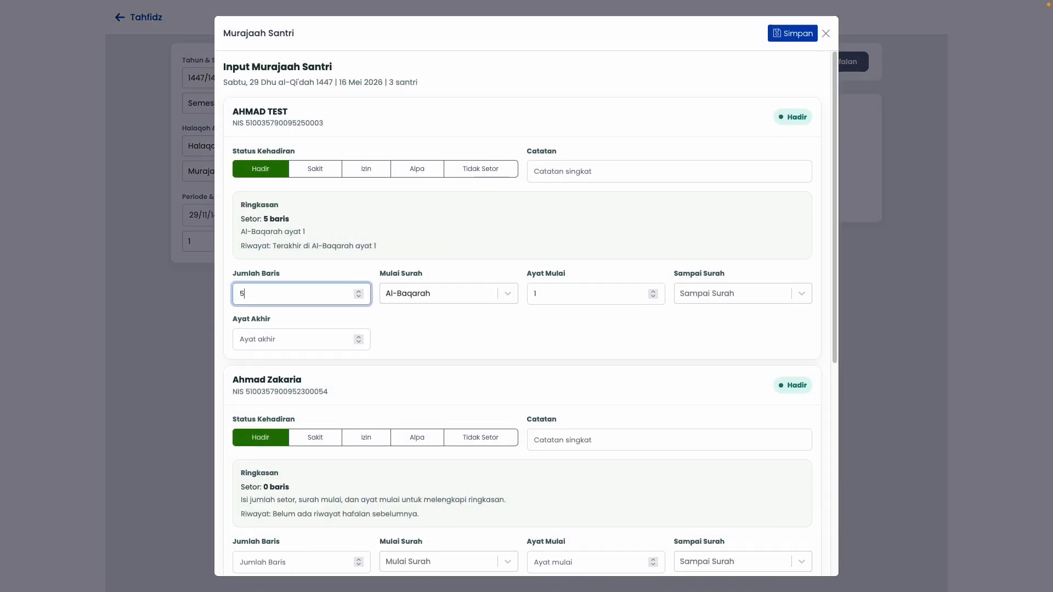
{"action": "key", "text": "ctrl+a"}
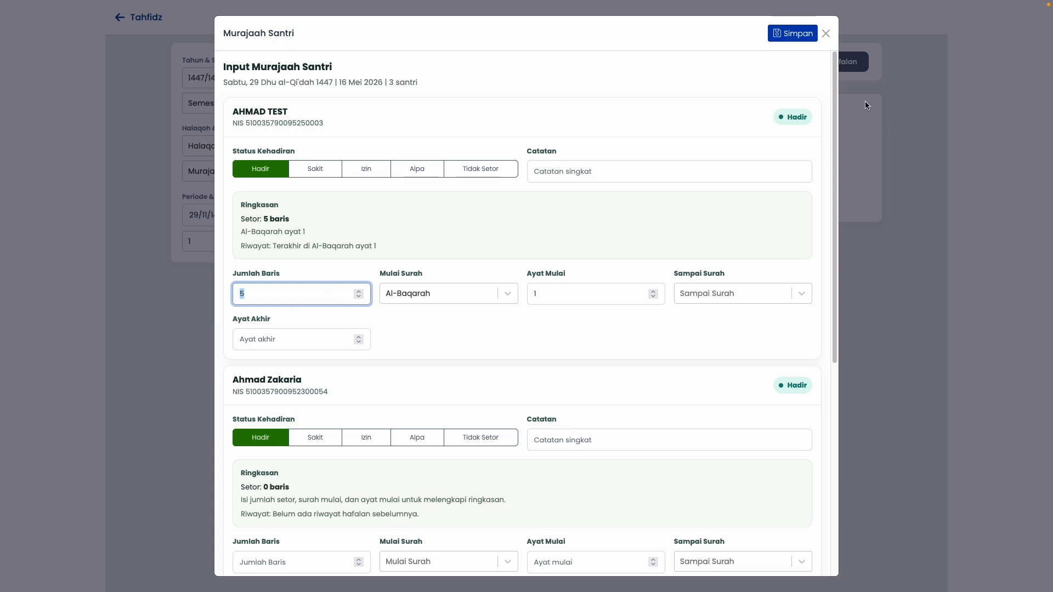
{"action": "left_click", "coordinate": [829, 35]}
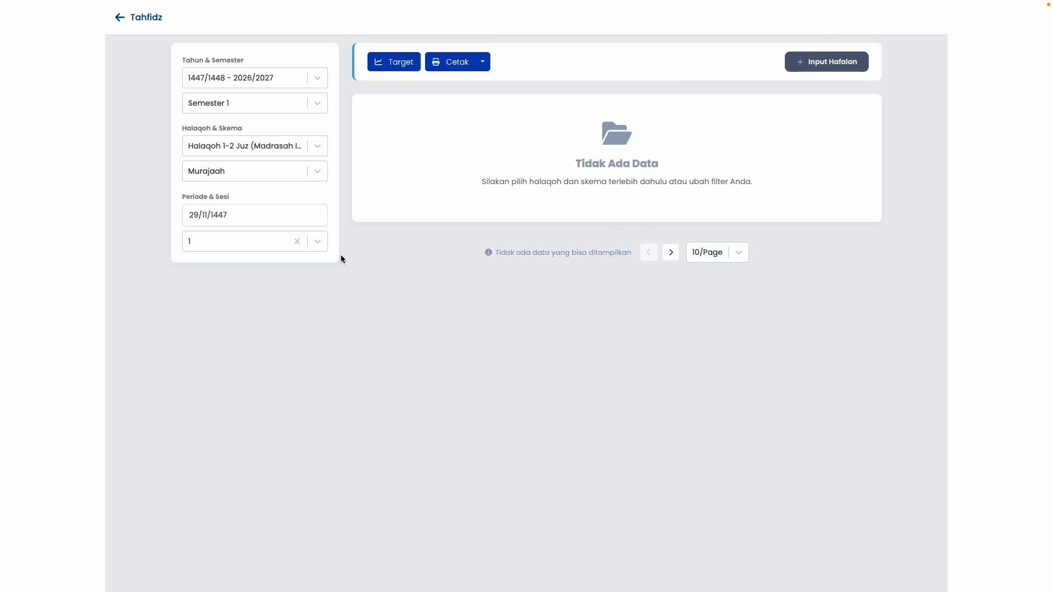
{"action": "left_click", "coordinate": [254, 246]}
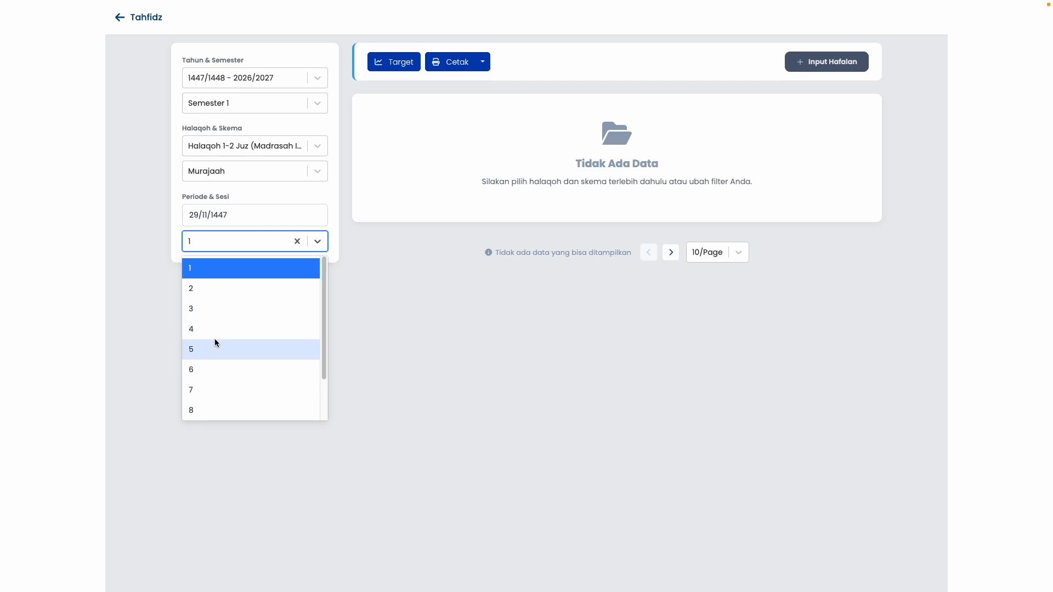
{"action": "left_click", "coordinate": [427, 331]}
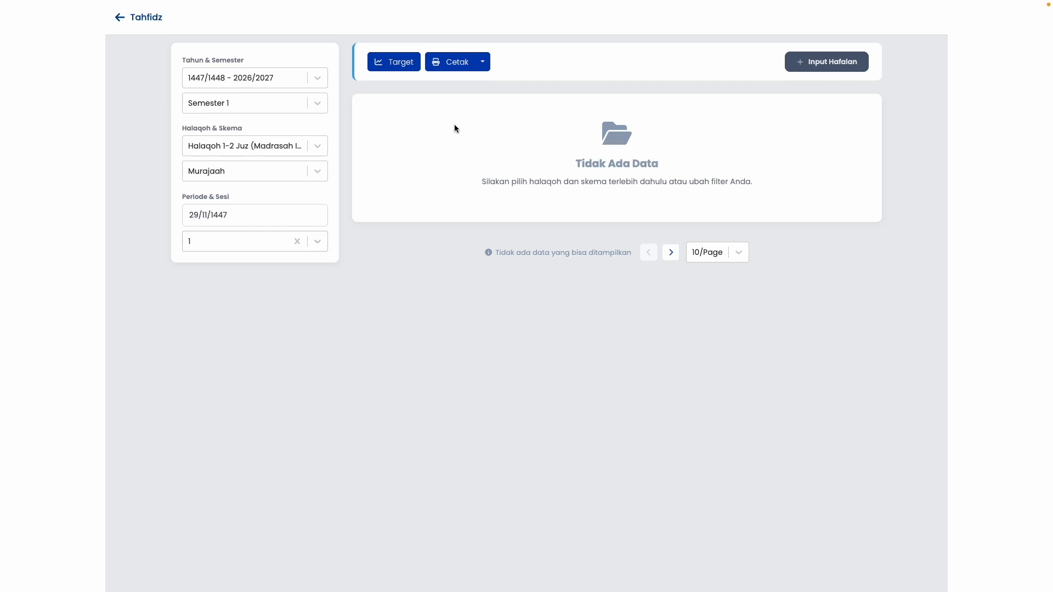
Preview the printout of the overall memorization recap (Keseluruhan Hafalan) and close it without saving.
{"action": "left_click", "coordinate": [482, 62]}
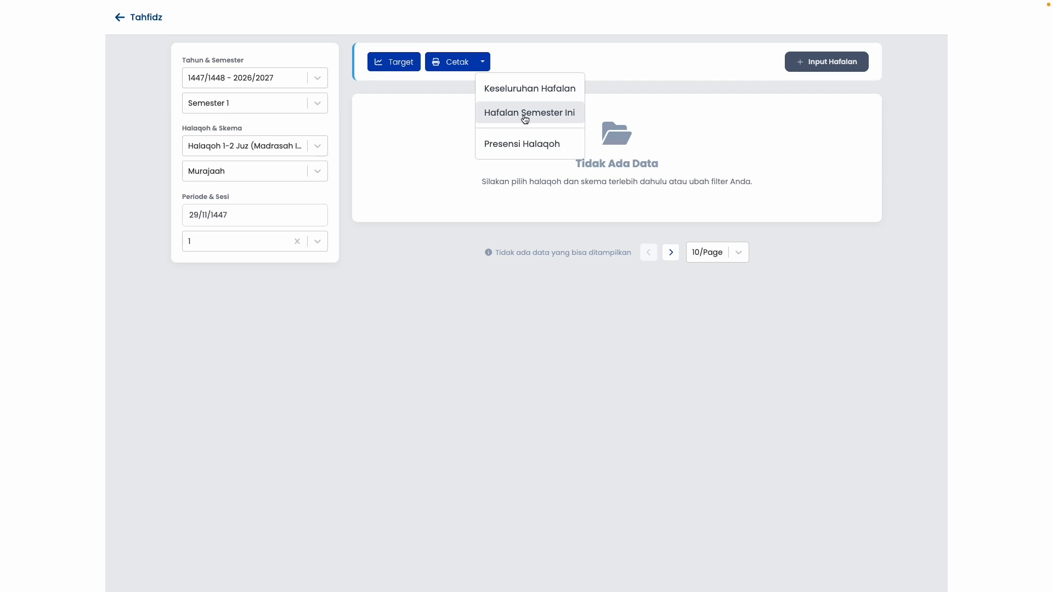
{"action": "left_click", "coordinate": [497, 90]}
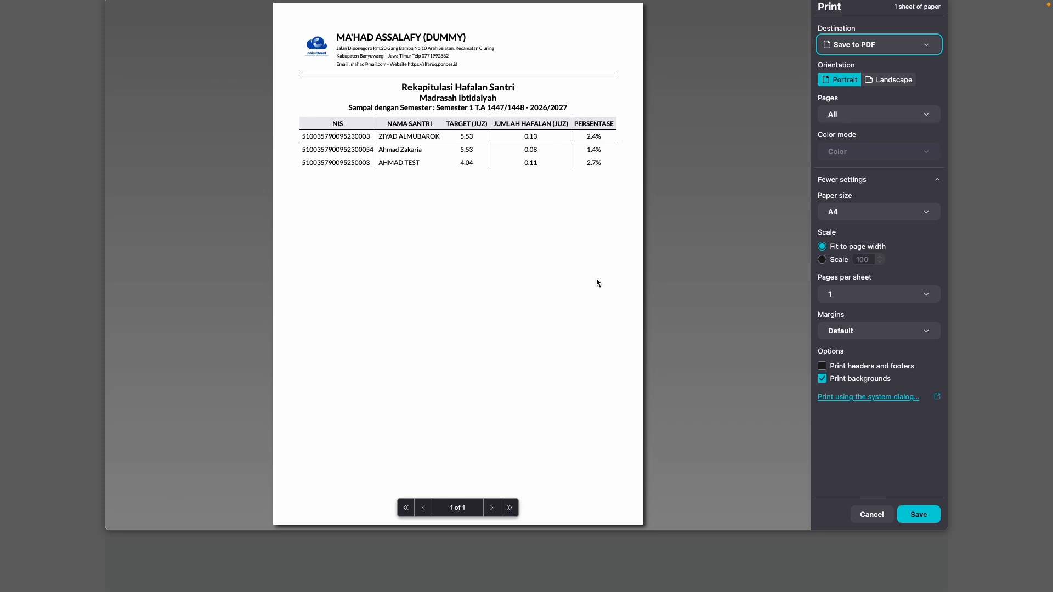
{"action": "left_click", "coordinate": [872, 515]}
Preview the printout of this semester's memorization recap (Hafalan Semester Ini) and close it without saving.
{"action": "left_click", "coordinate": [482, 61]}
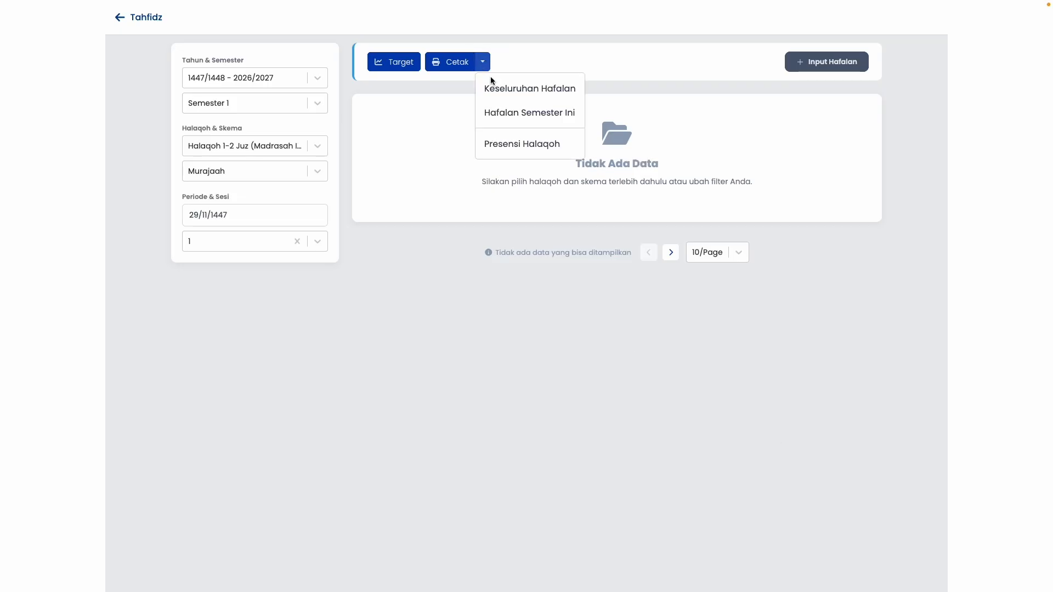
{"action": "left_click", "coordinate": [504, 112]}
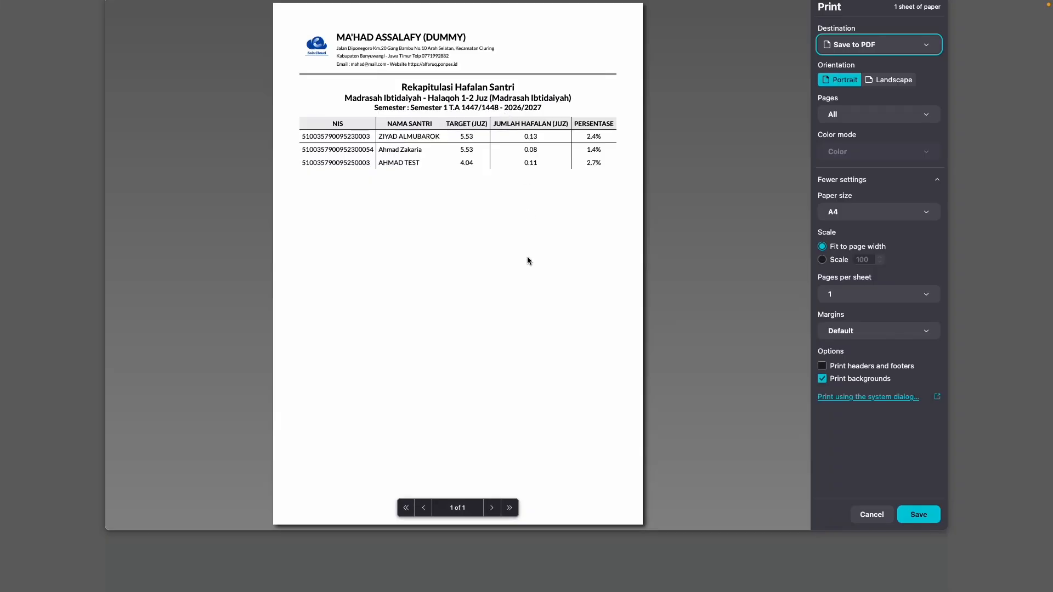
{"action": "left_click", "coordinate": [872, 514]}
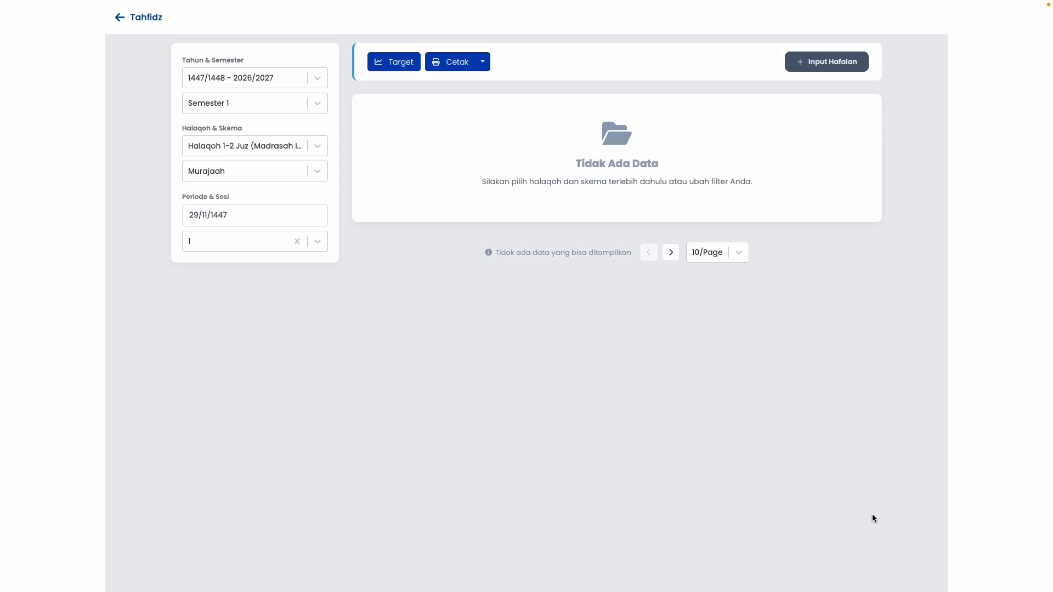
Open the print preview of the halaqoh attendance report (Presensi Halaqoh).
{"action": "left_click", "coordinate": [482, 61]}
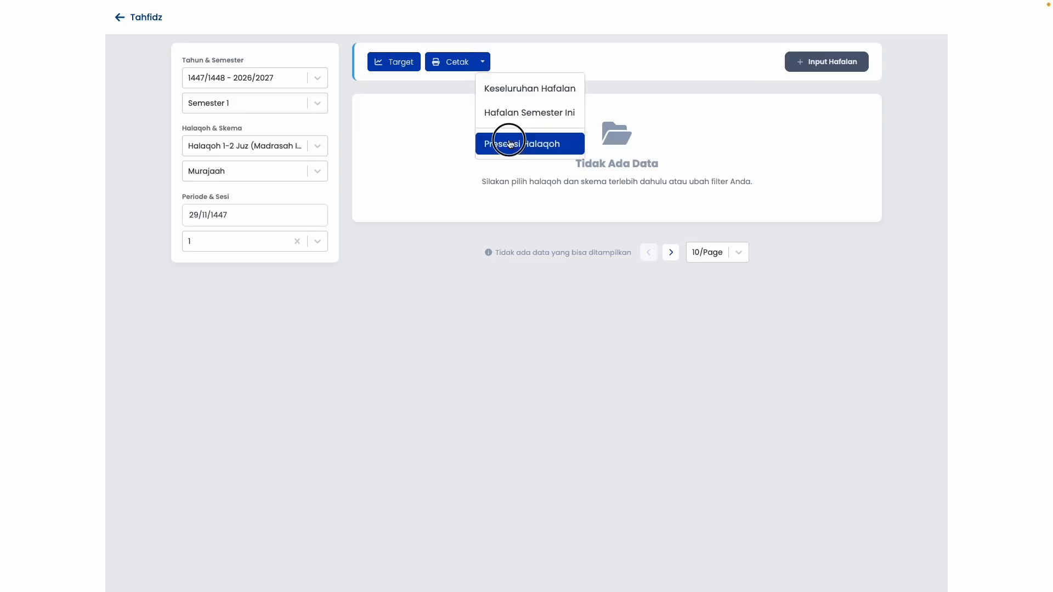
{"action": "left_click", "coordinate": [509, 142]}
{"action": "left_click", "coordinate": [519, 165]}
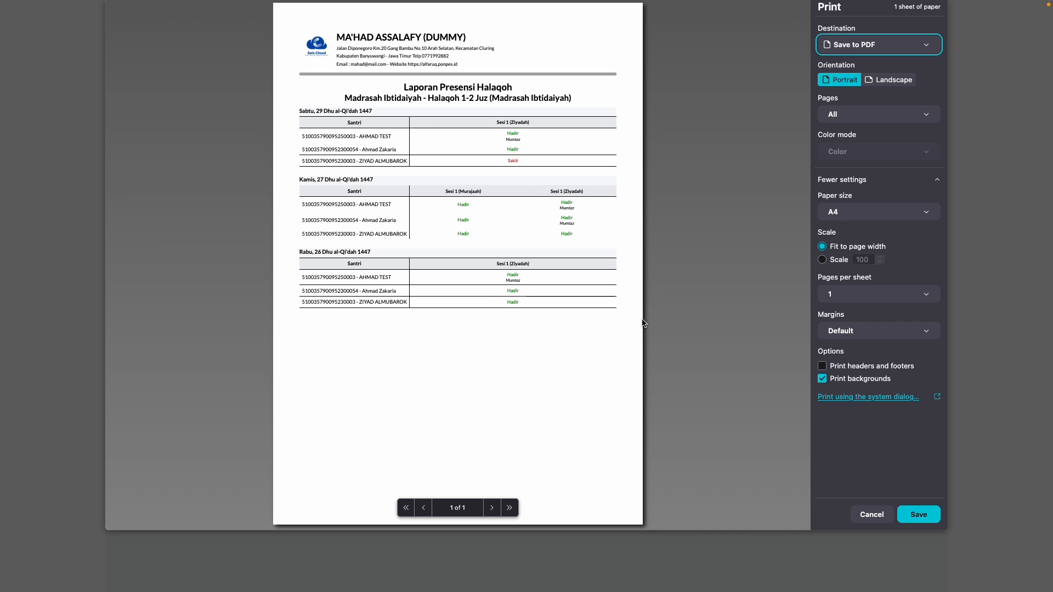
Close the attendance print preview and filter the page to Halaqoh 3 - 7 Juz A, scheme Ziyadah, month 1.
{"action": "left_click", "coordinate": [860, 513]}
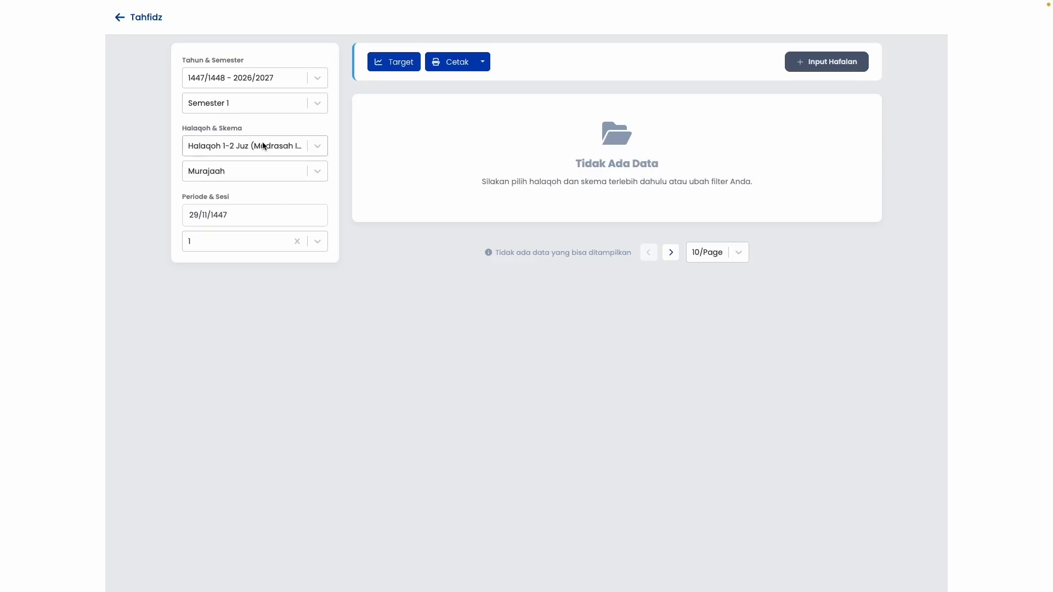
{"action": "left_click", "coordinate": [245, 152]}
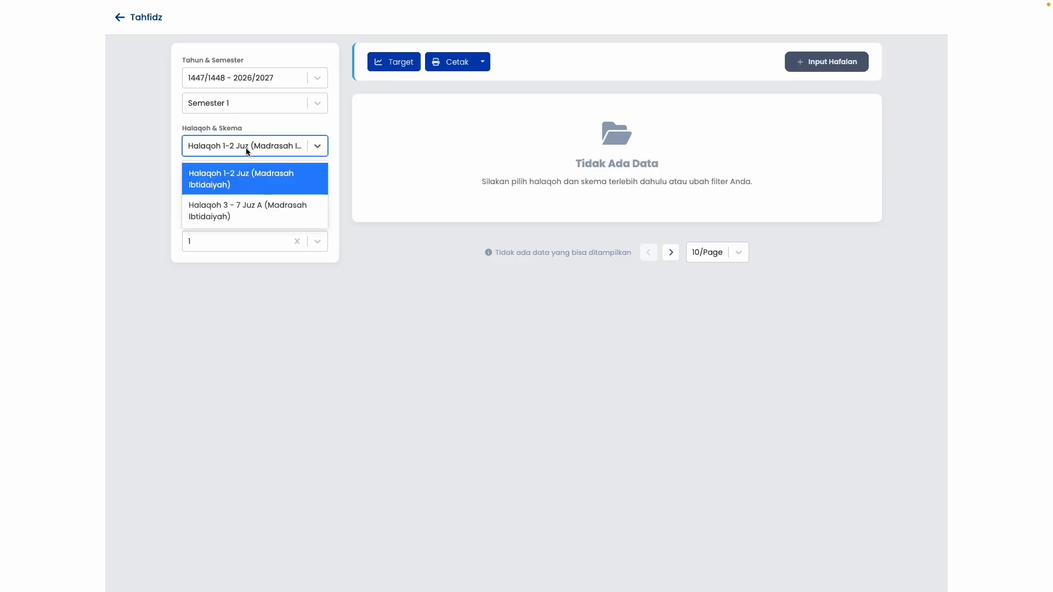
{"action": "left_click", "coordinate": [233, 202]}
{"action": "left_click", "coordinate": [226, 172]}
{"action": "left_click", "coordinate": [219, 197]}
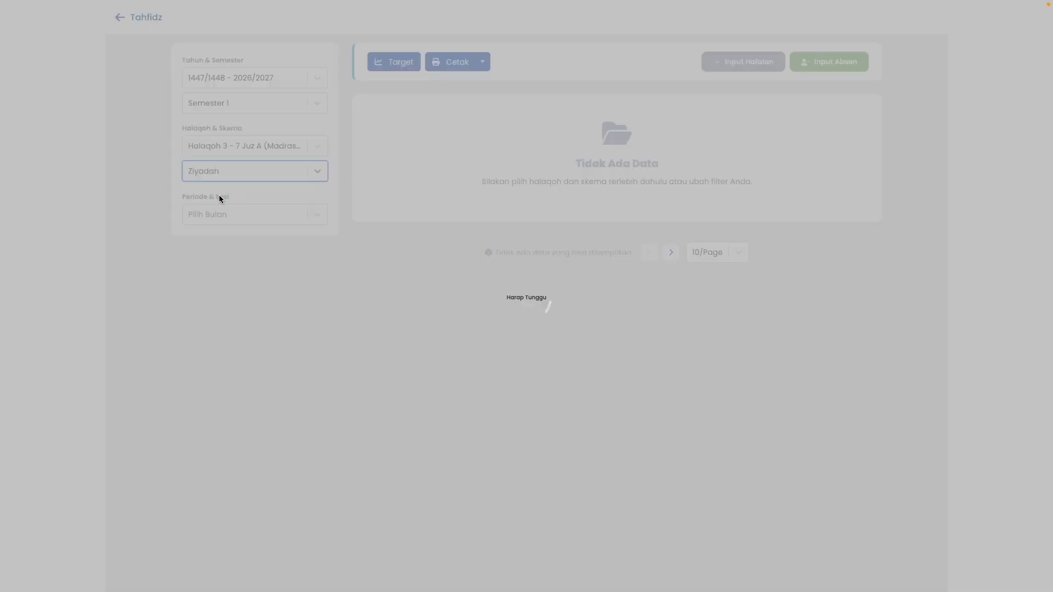
{"action": "left_click", "coordinate": [214, 215]}
{"action": "left_click", "coordinate": [213, 243]}
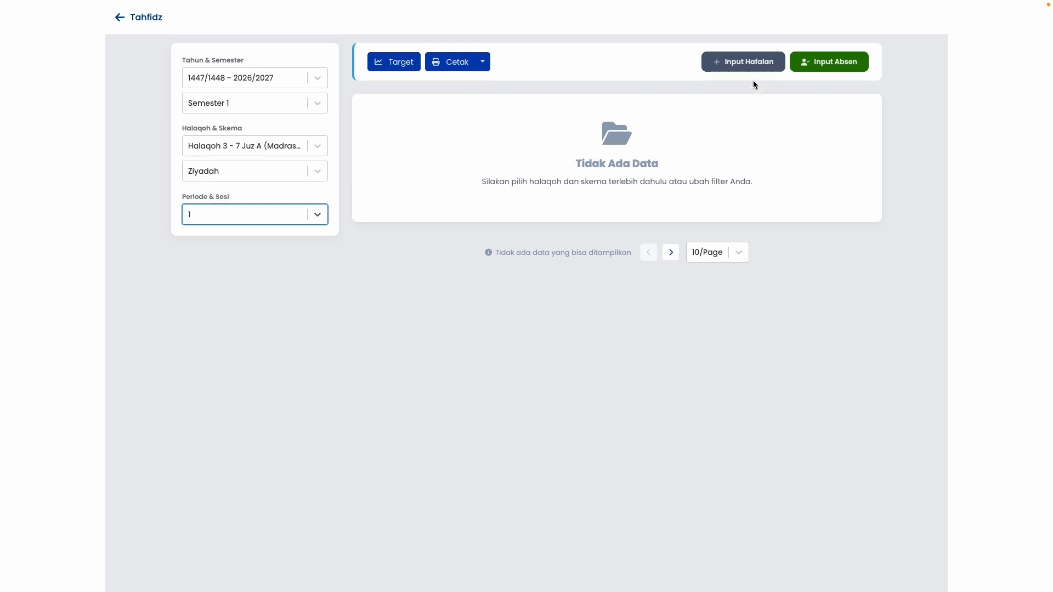
Open the memorization entry form and set the first santri's Ziyadah to 90 lines starting from Al-Fatihah verse 1.
{"action": "left_click", "coordinate": [749, 66]}
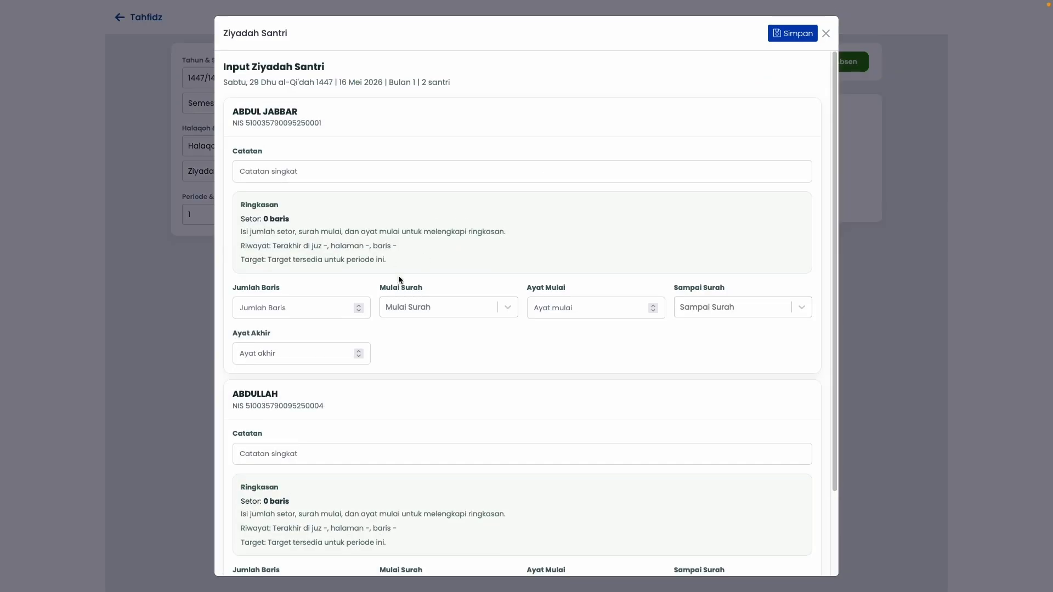
{"action": "left_click", "coordinate": [314, 318]}
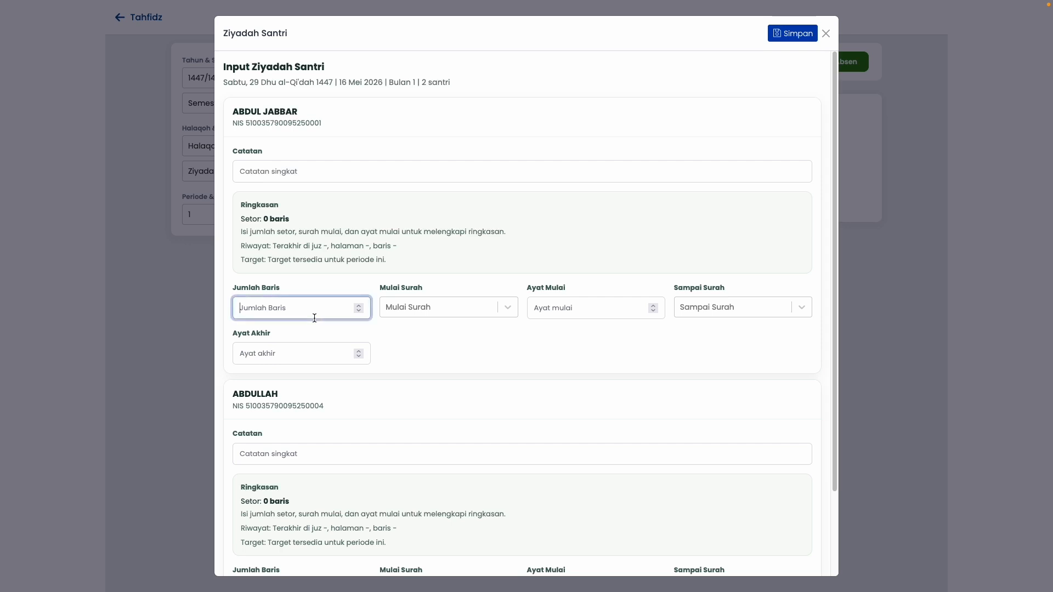
{"action": "type", "text": "90"}
{"action": "key", "text": "Tab"}
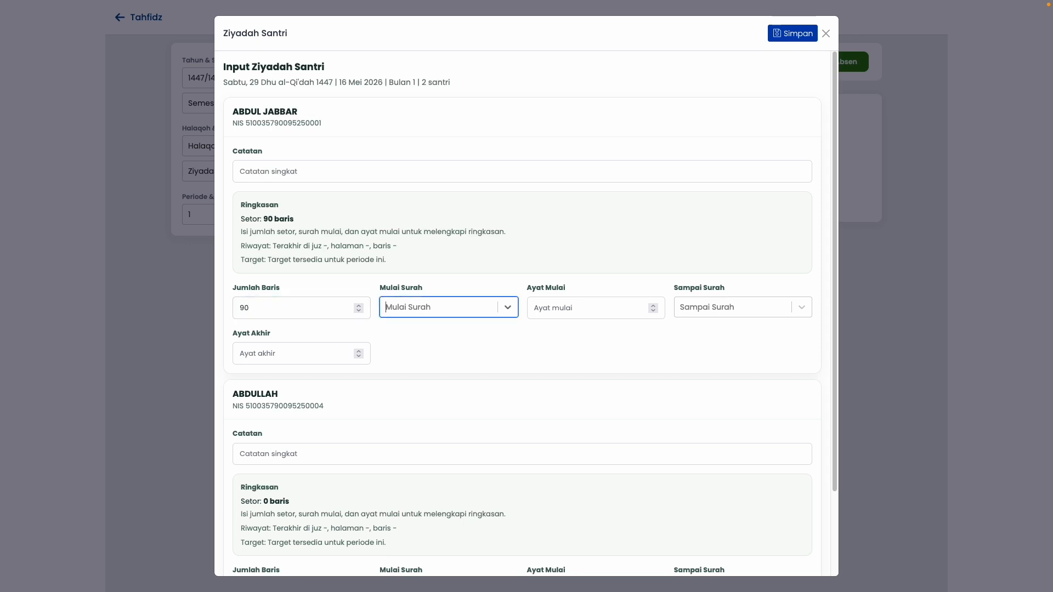
{"action": "left_click", "coordinate": [424, 307]}
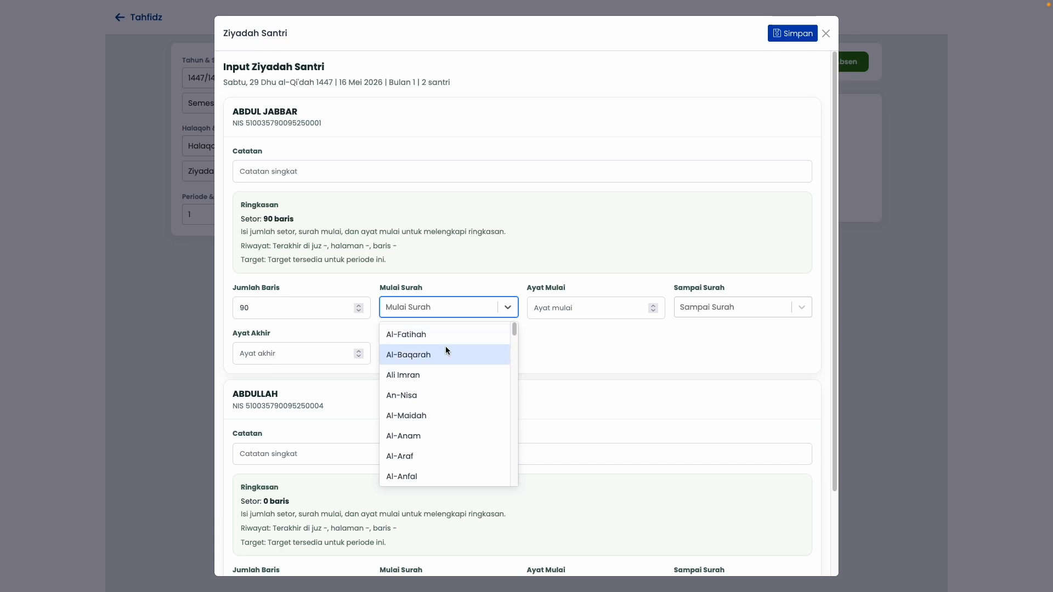
{"action": "left_click", "coordinate": [472, 336]}
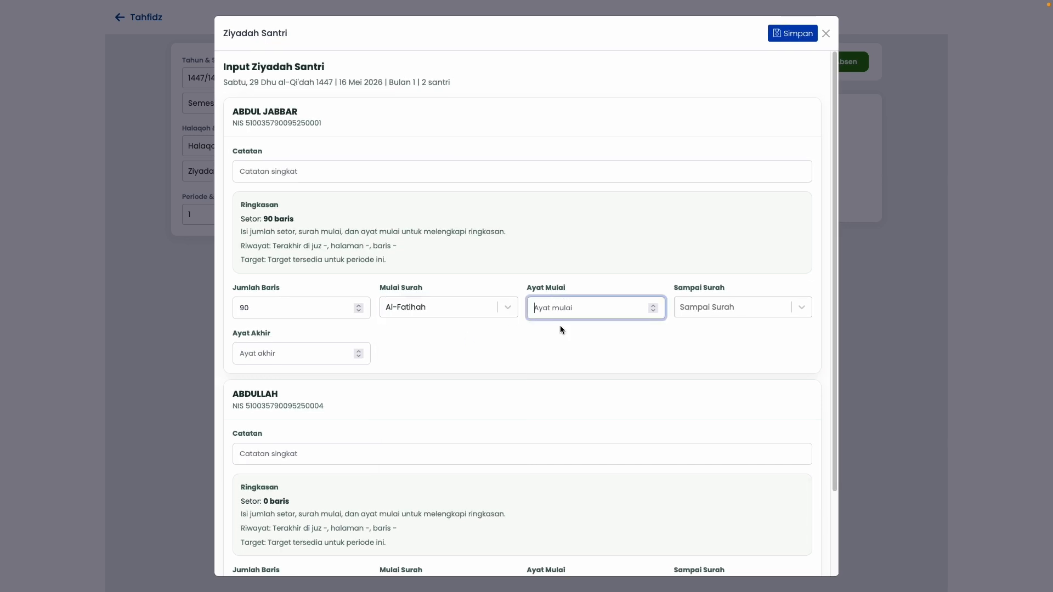
{"action": "type", "text": "1"}
Set the end of the first santri's Ziyadah to Al-Baqarah verse 20.
{"action": "left_click", "coordinate": [677, 307]}
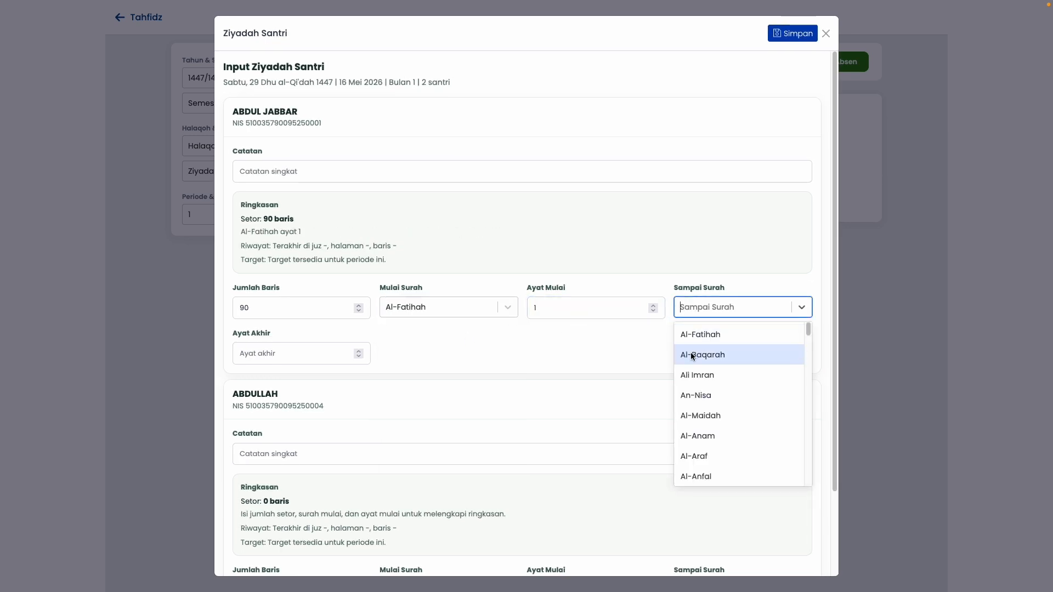
{"action": "left_click", "coordinate": [689, 353]}
{"action": "scroll", "coordinate": [432, 372], "scroll_direction": "down", "scroll_amount": 1}
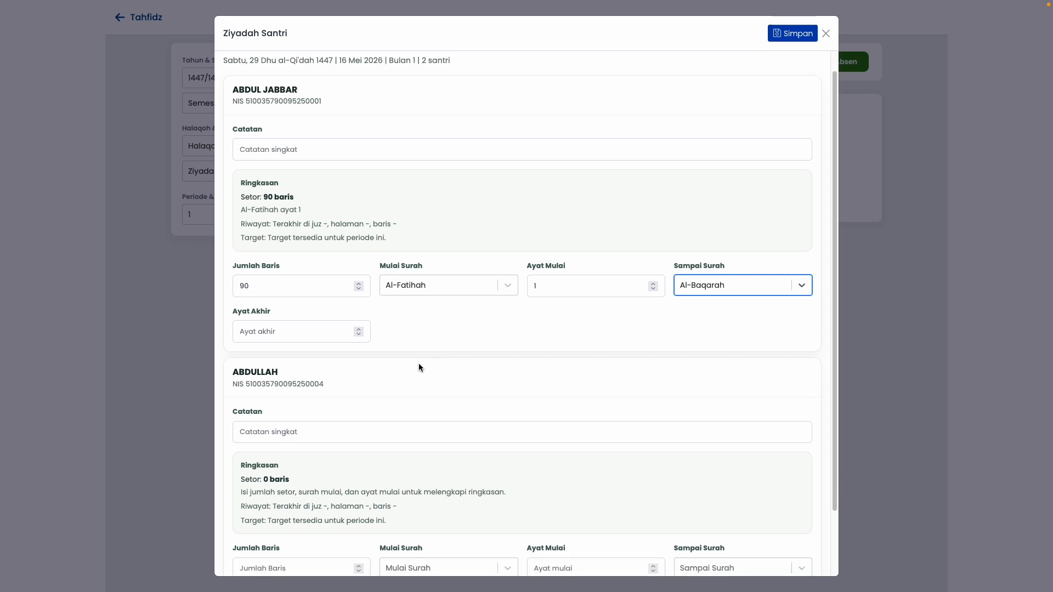
{"action": "left_click", "coordinate": [272, 335]}
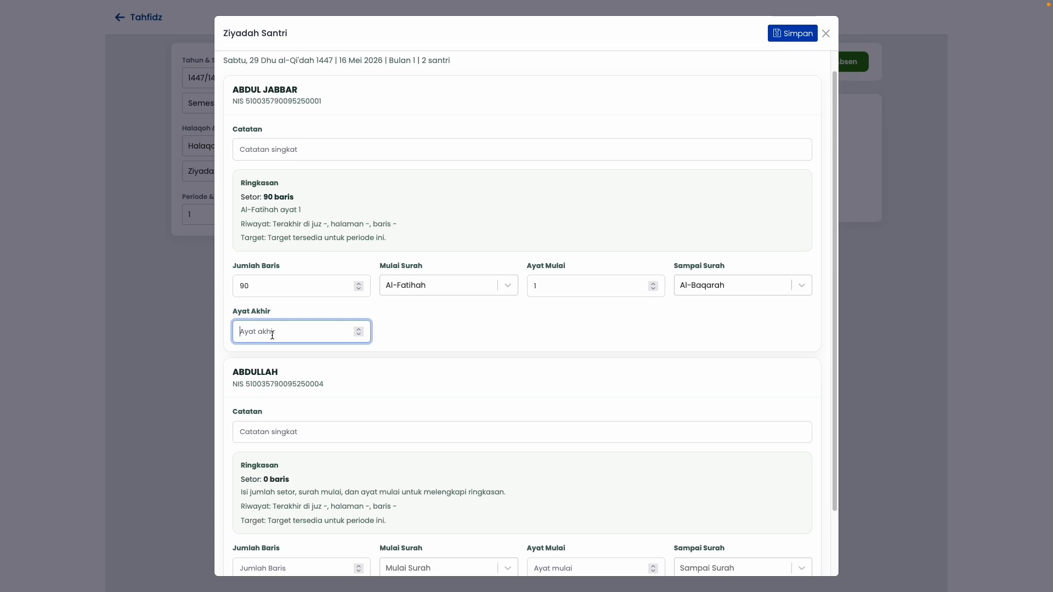
{"action": "type", "text": "20"}
Copy the first santri's 90 lines to the second santri and set the start to Al-Fatihah verse 1.
{"action": "scroll", "coordinate": [369, 371], "scroll_direction": "down", "scroll_amount": 1}
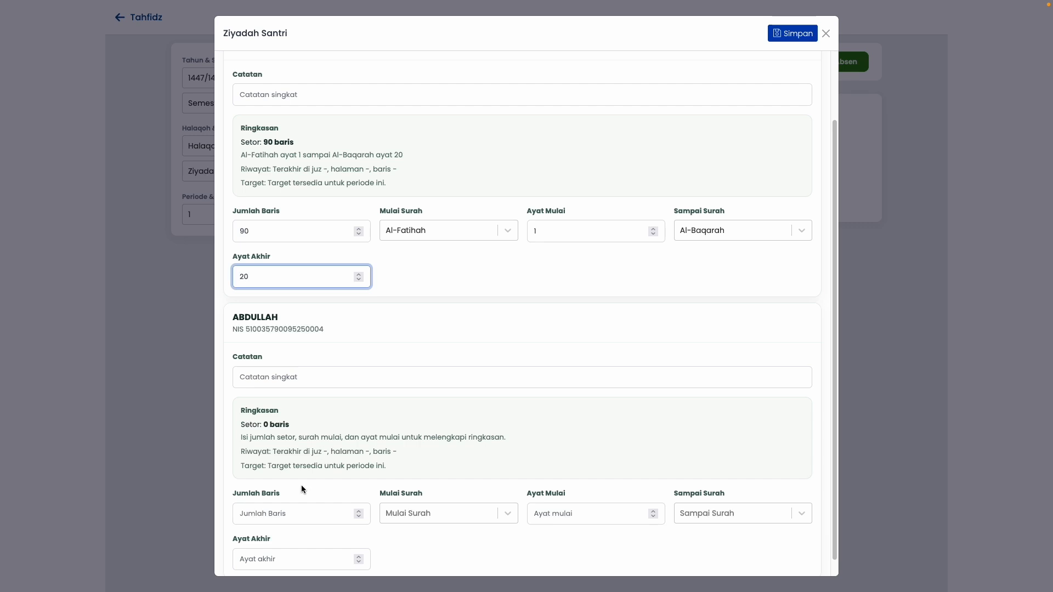
{"action": "scroll", "coordinate": [301, 489], "scroll_direction": "down", "scroll_amount": 1}
{"action": "double_click", "coordinate": [243, 213]}
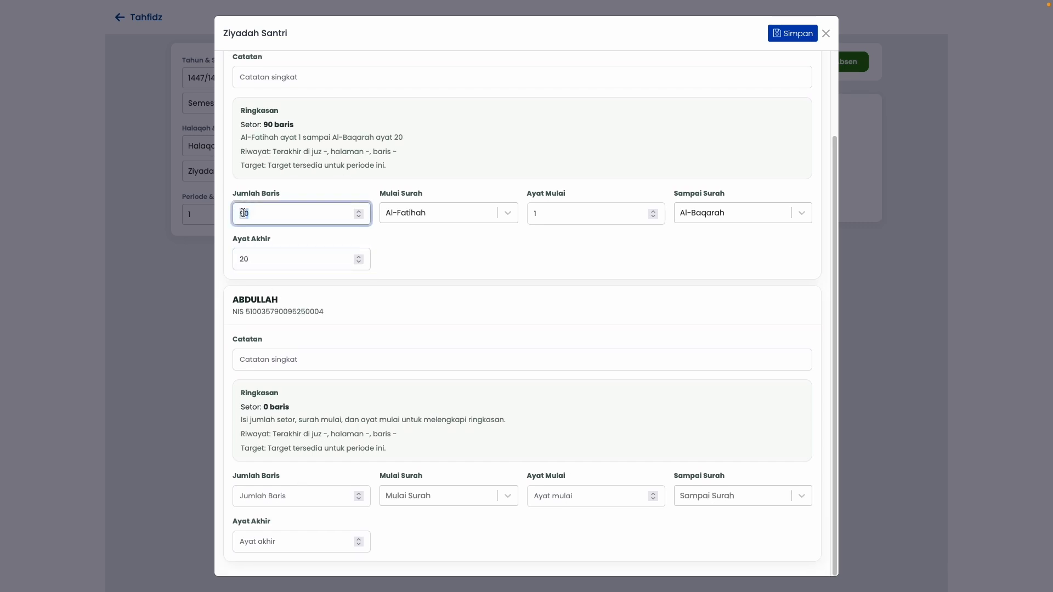
{"action": "key", "text": "ctrl+c"}
{"action": "left_click", "coordinate": [255, 499]}
{"action": "key", "text": "ctrl+v"}
{"action": "left_click", "coordinate": [468, 503]}
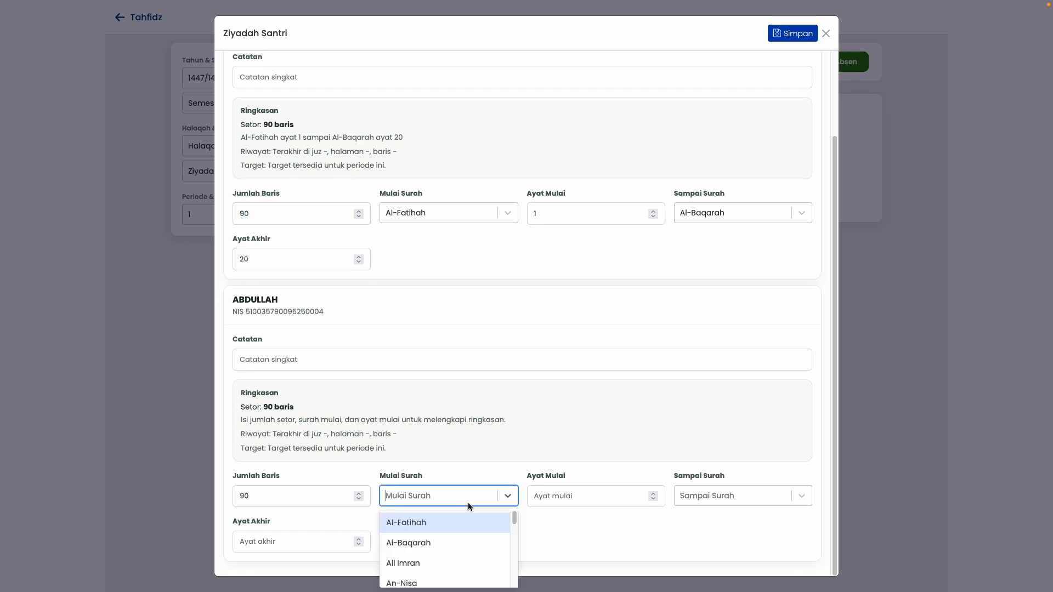
{"action": "left_click", "coordinate": [439, 522]}
{"action": "left_click", "coordinate": [554, 500]}
{"action": "type", "text": "1"}
Set the second santri's Ziyadah end to Al-Baqarah verse 20 and save the entries of both santri.
{"action": "left_click", "coordinate": [723, 504]}
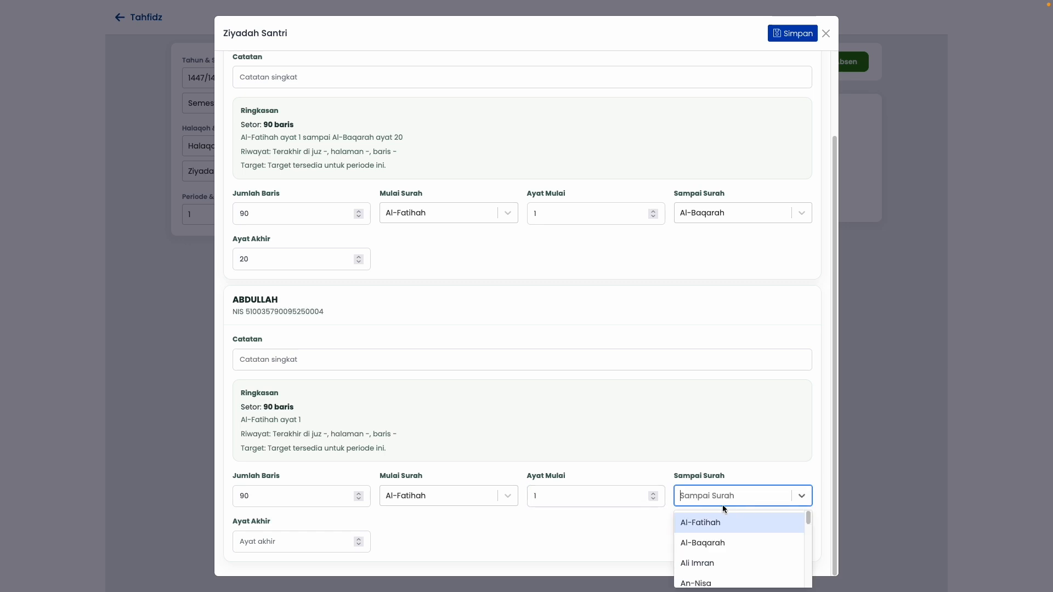
{"action": "left_click", "coordinate": [706, 543]}
{"action": "left_click", "coordinate": [313, 540]}
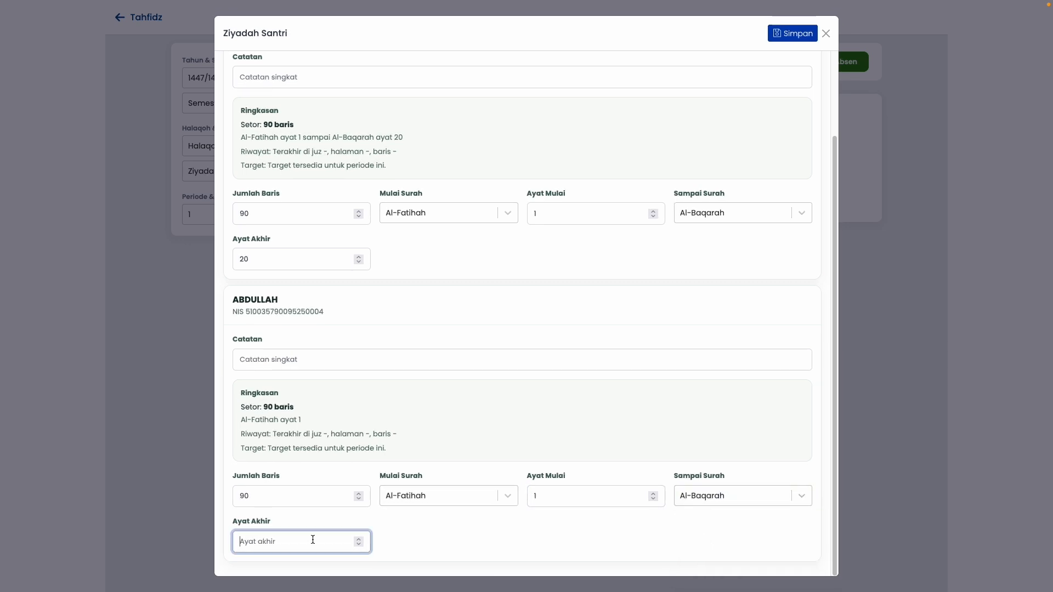
{"action": "type", "text": "20"}
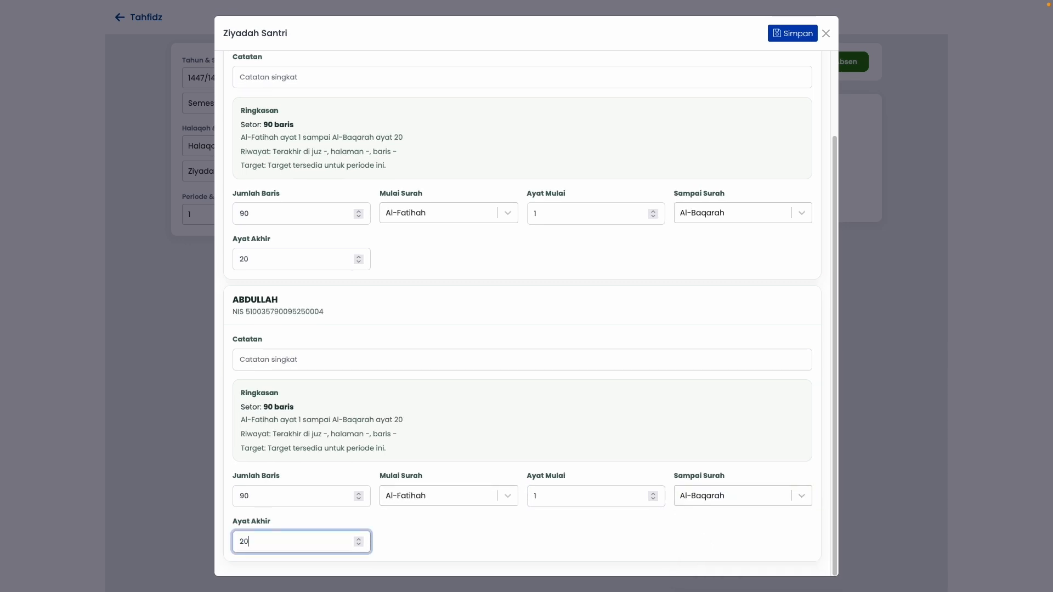
{"action": "left_click", "coordinate": [441, 409]}
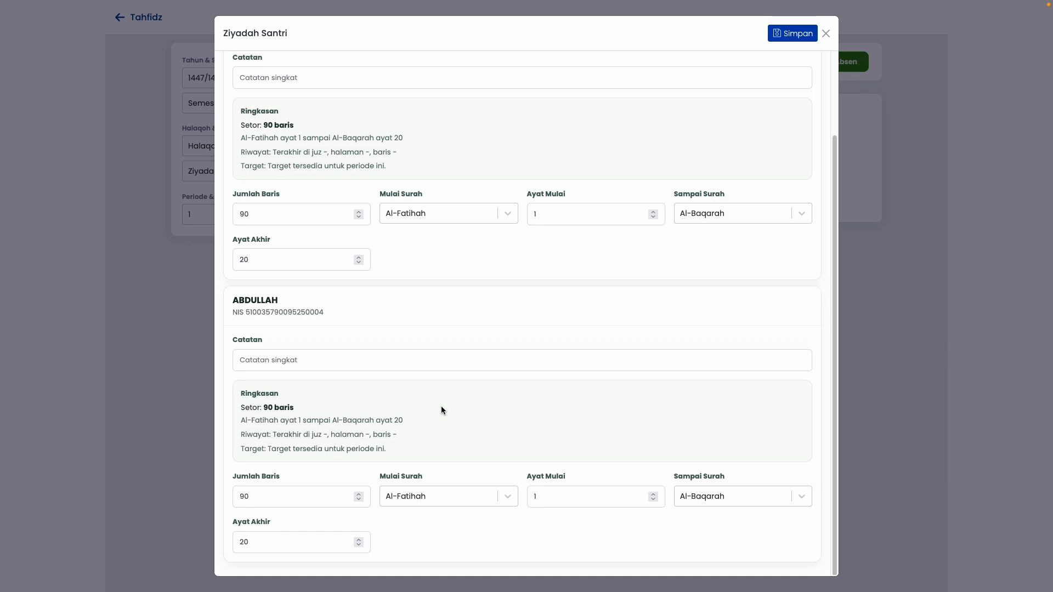
{"action": "scroll", "coordinate": [441, 410], "scroll_direction": "up", "scroll_amount": 2}
{"action": "left_click", "coordinate": [786, 34]}
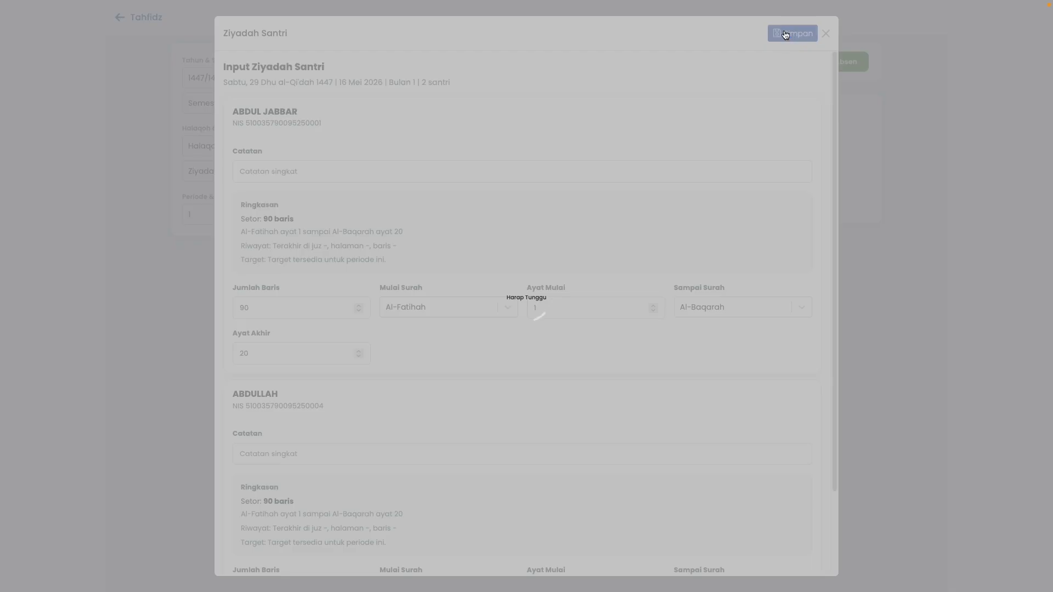
{"action": "left_click", "coordinate": [826, 33]}
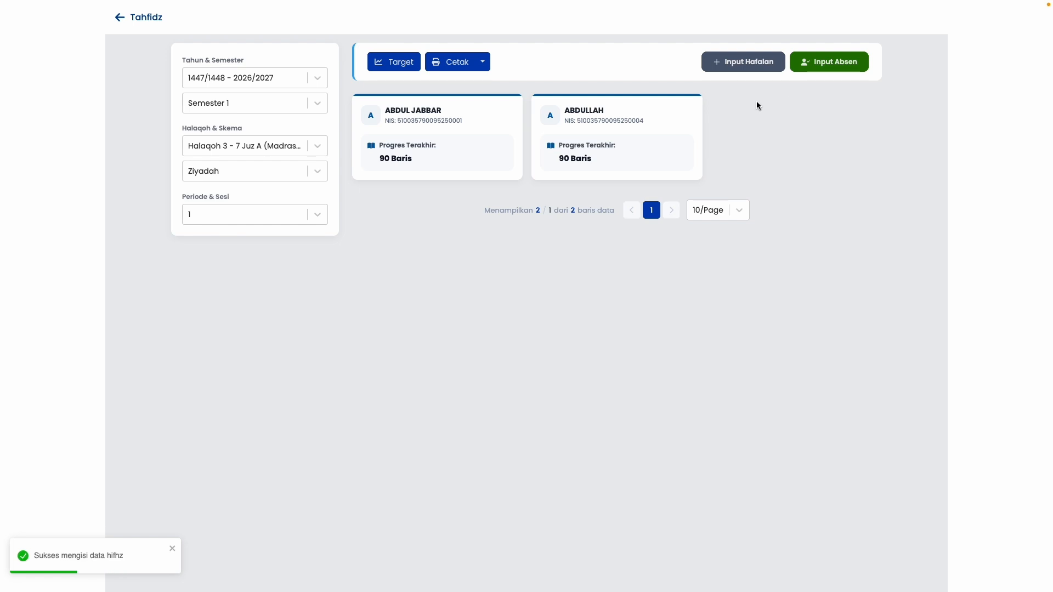
Preview the overall memorization recap printout for Halaqoh 3 - 7 Juz A and close it without saving.
{"action": "left_click", "coordinate": [484, 61]}
{"action": "left_click", "coordinate": [500, 101]}
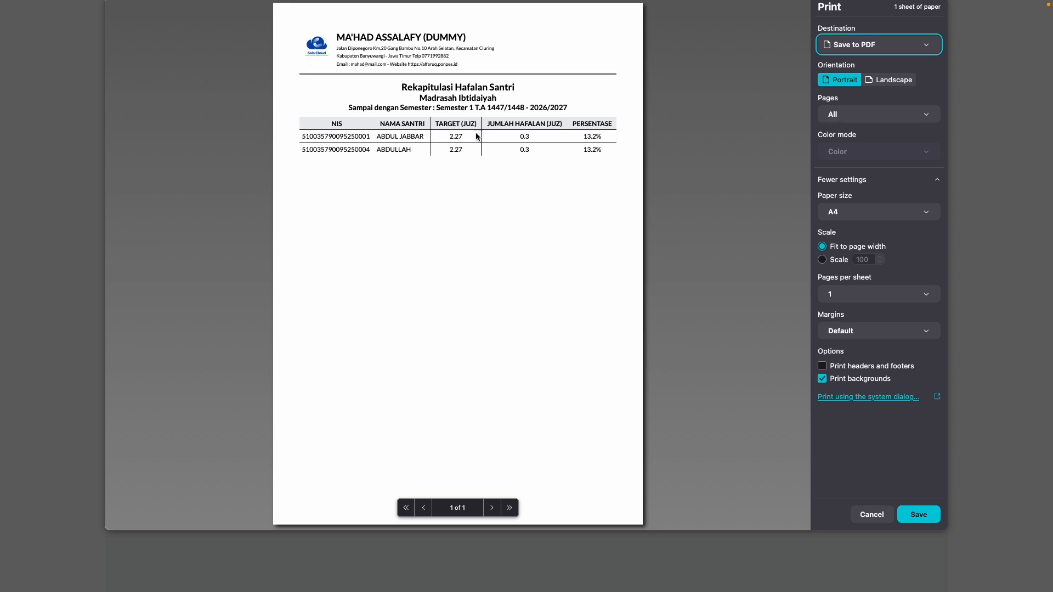
{"action": "left_click", "coordinate": [872, 514]}
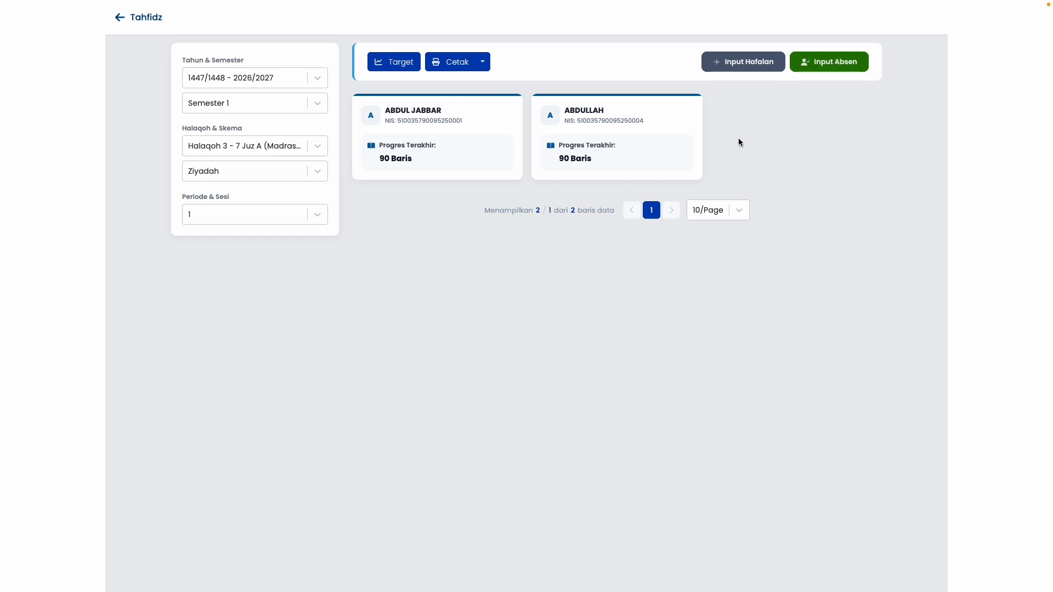
View the session choices in the monthly halaqoh attendance form and close it without saving.
{"action": "left_click", "coordinate": [805, 73]}
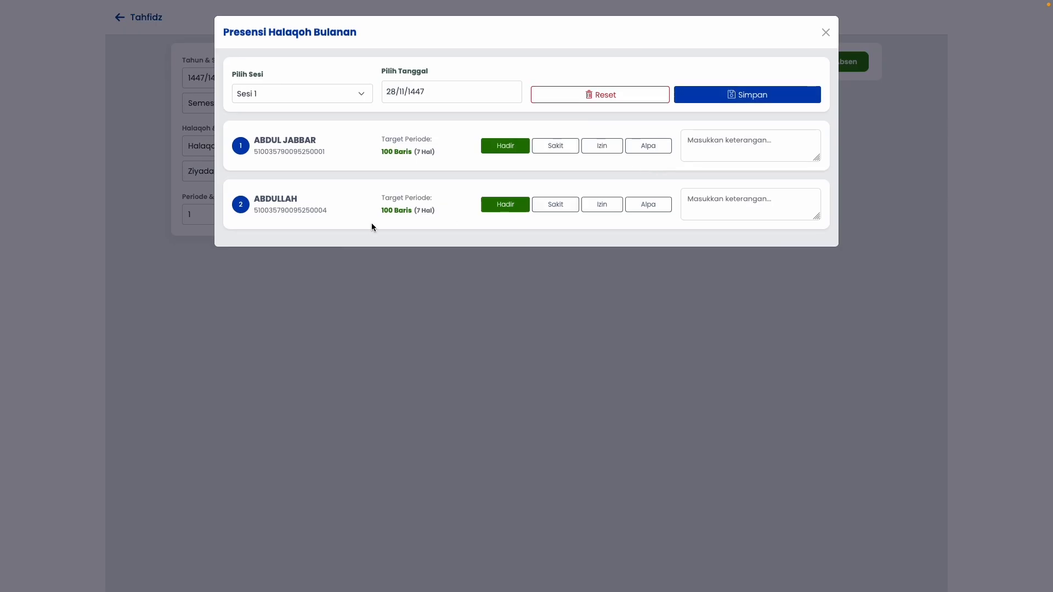
{"action": "left_click", "coordinate": [273, 94]}
{"action": "left_click", "coordinate": [425, 66]}
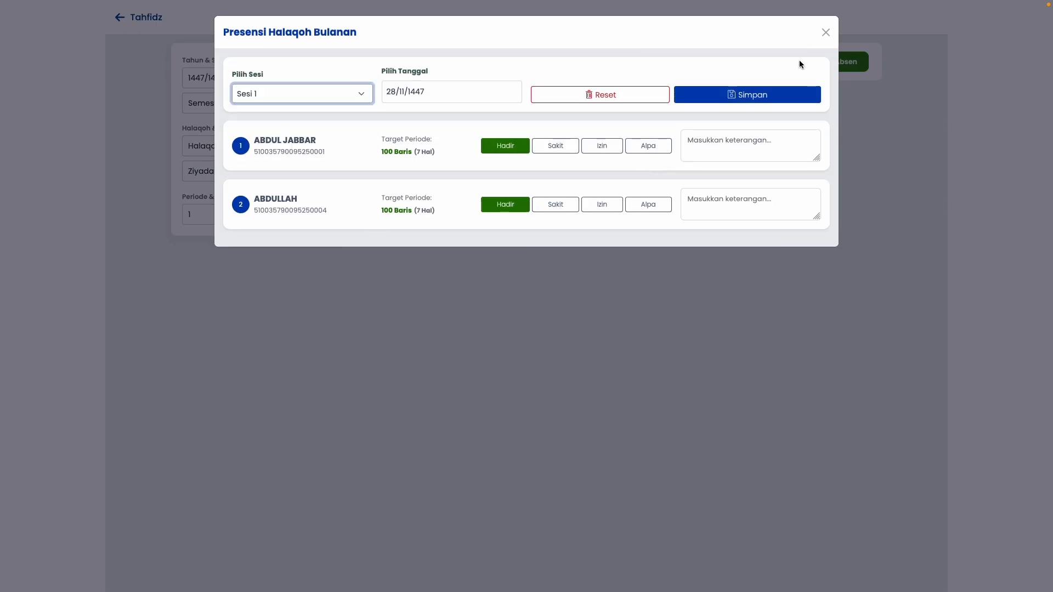
{"action": "left_click", "coordinate": [826, 32]}
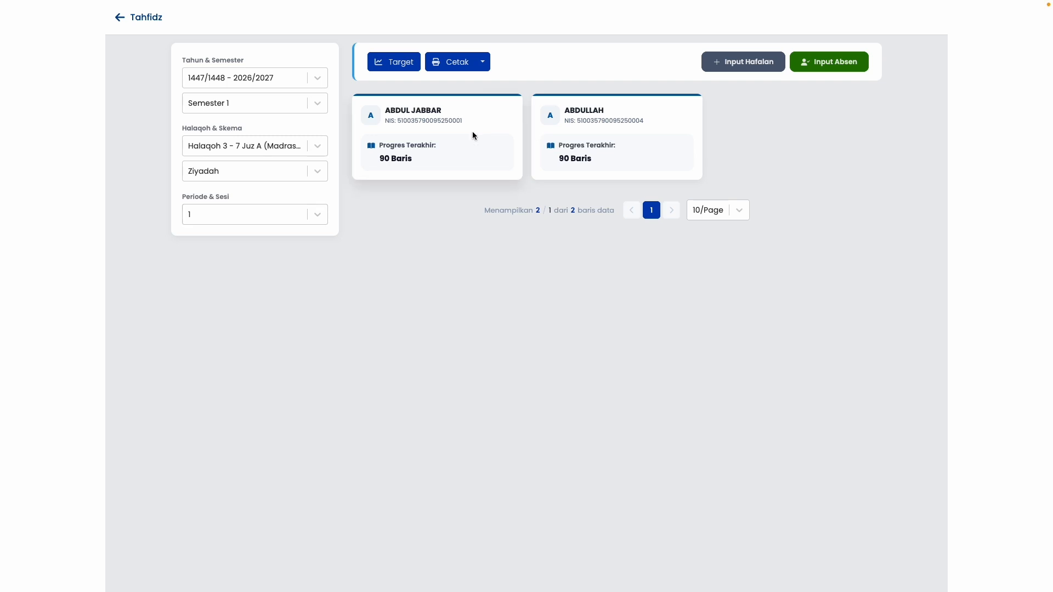
Save the monthly halaqoh attendance with both santri as Hadir for Sesi 1 on 28/11/1447, and reopen the form briefly to check it.
{"action": "left_click", "coordinate": [831, 66]}
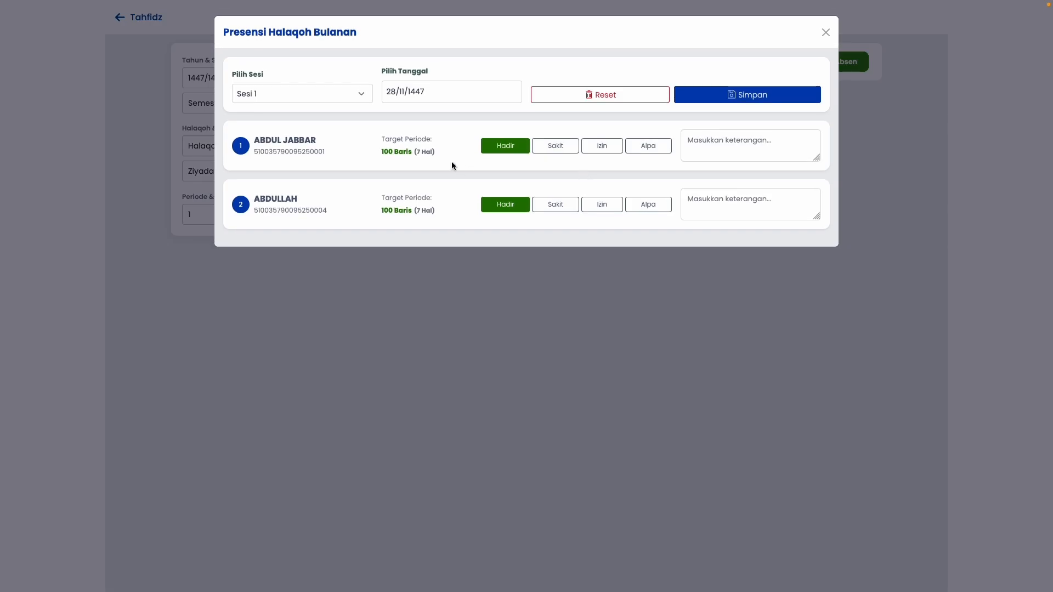
{"action": "left_click", "coordinate": [440, 89]}
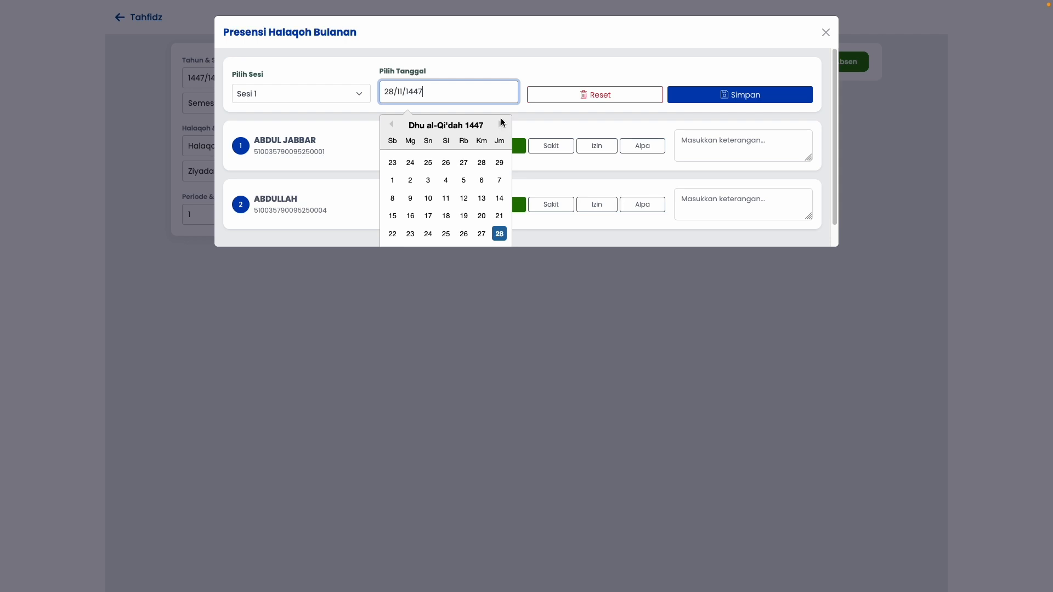
{"action": "left_click", "coordinate": [563, 117]}
{"action": "left_click", "coordinate": [265, 94]}
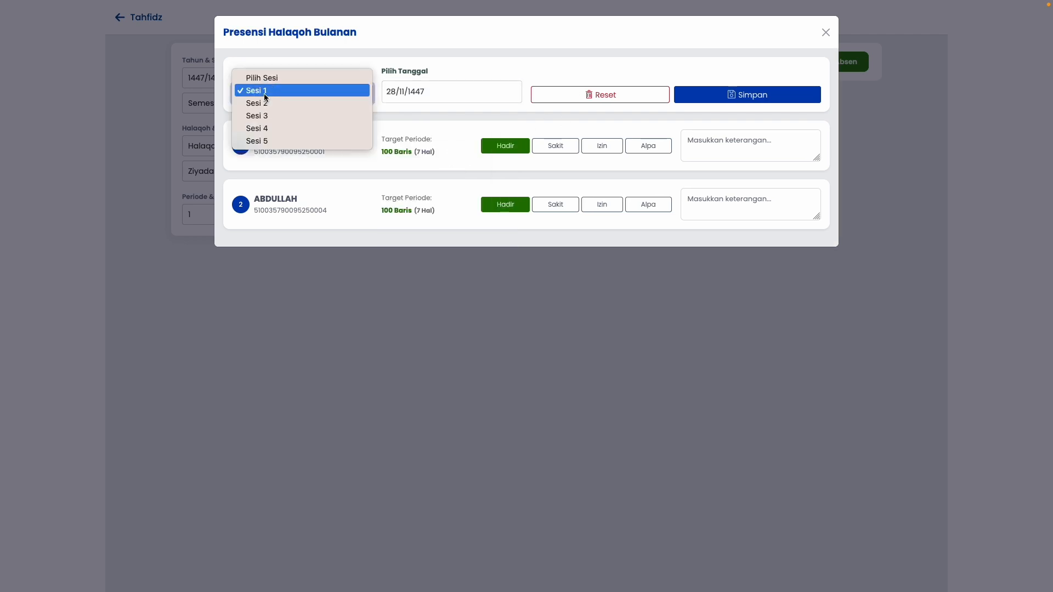
{"action": "left_click", "coordinate": [455, 74]}
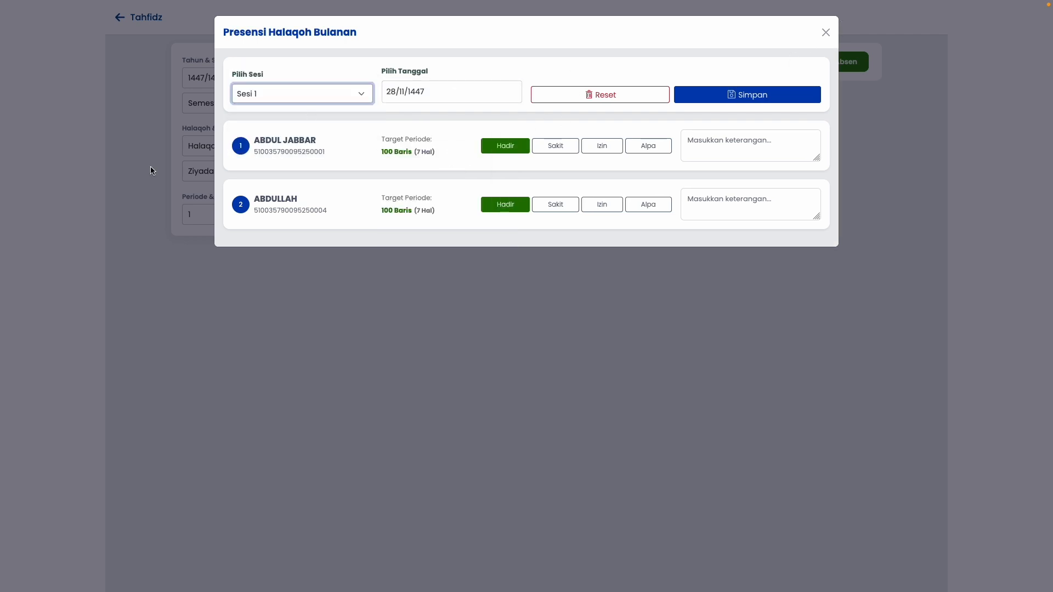
{"action": "left_click", "coordinate": [428, 144]}
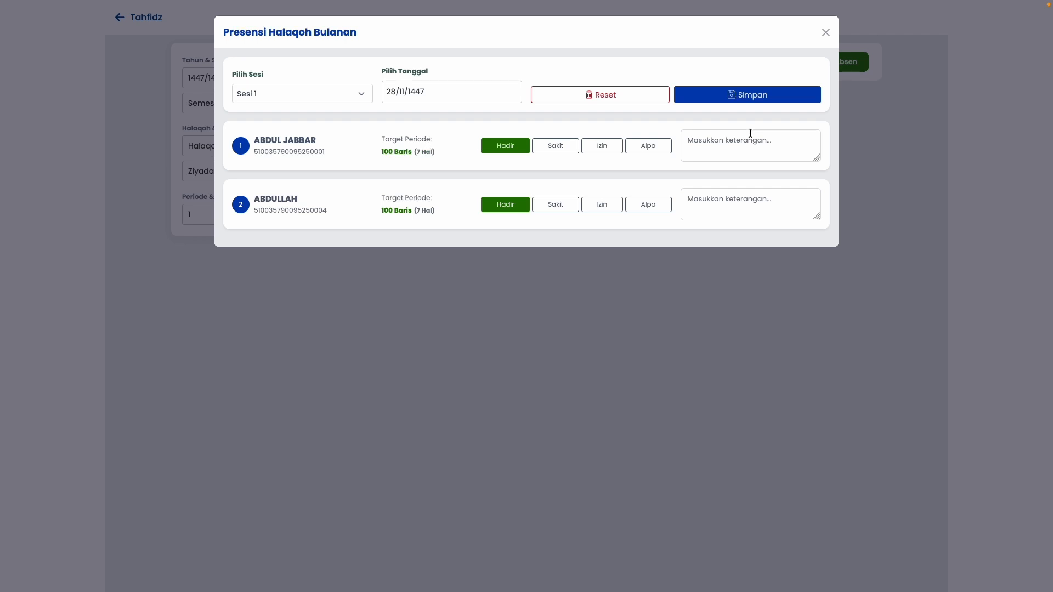
{"action": "left_click", "coordinate": [757, 101]}
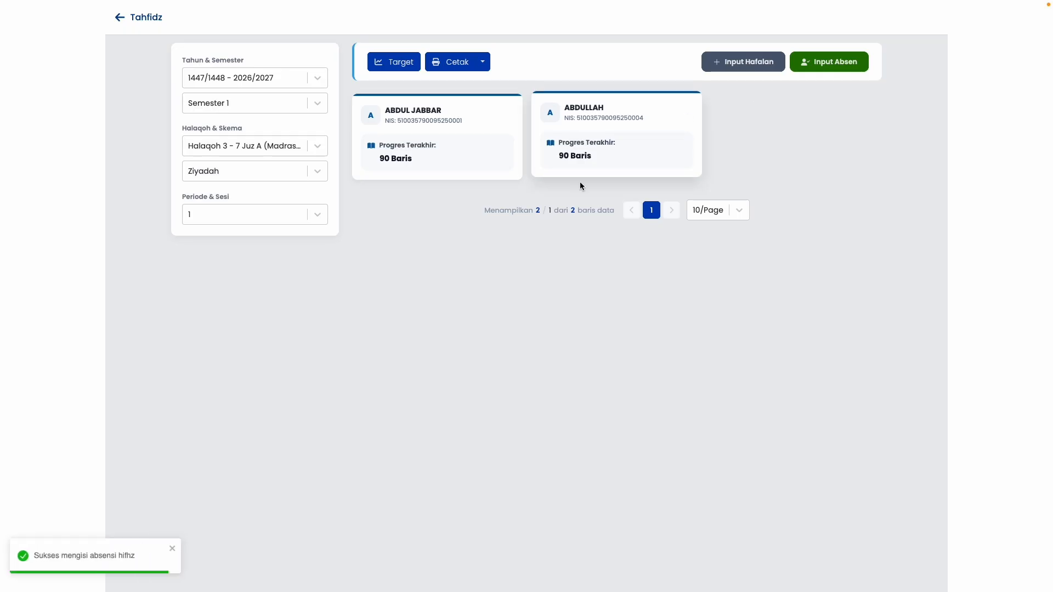
{"action": "left_click", "coordinate": [830, 64]}
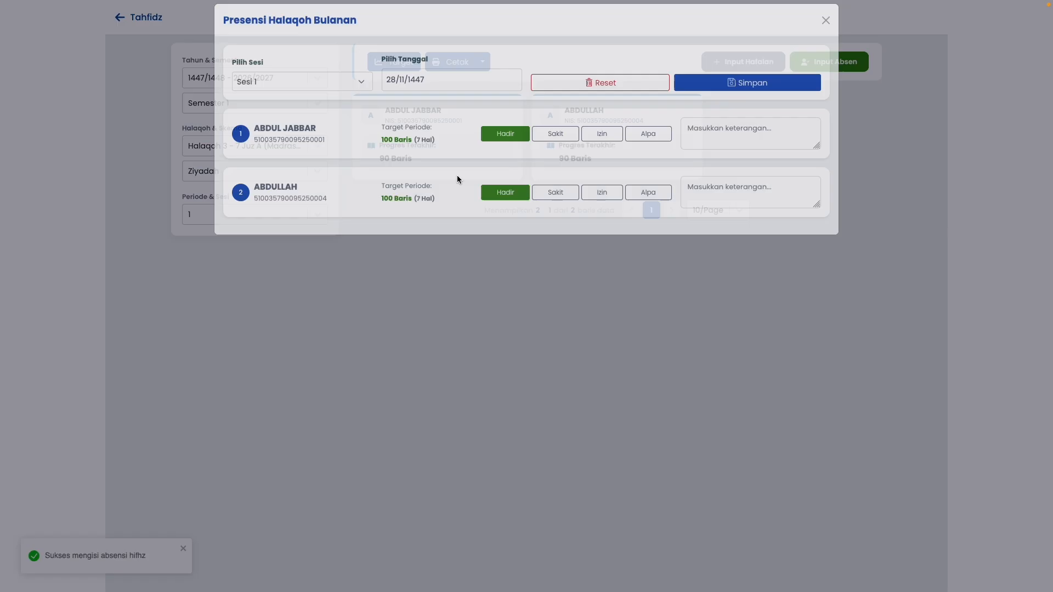
{"action": "left_click", "coordinate": [826, 32]}
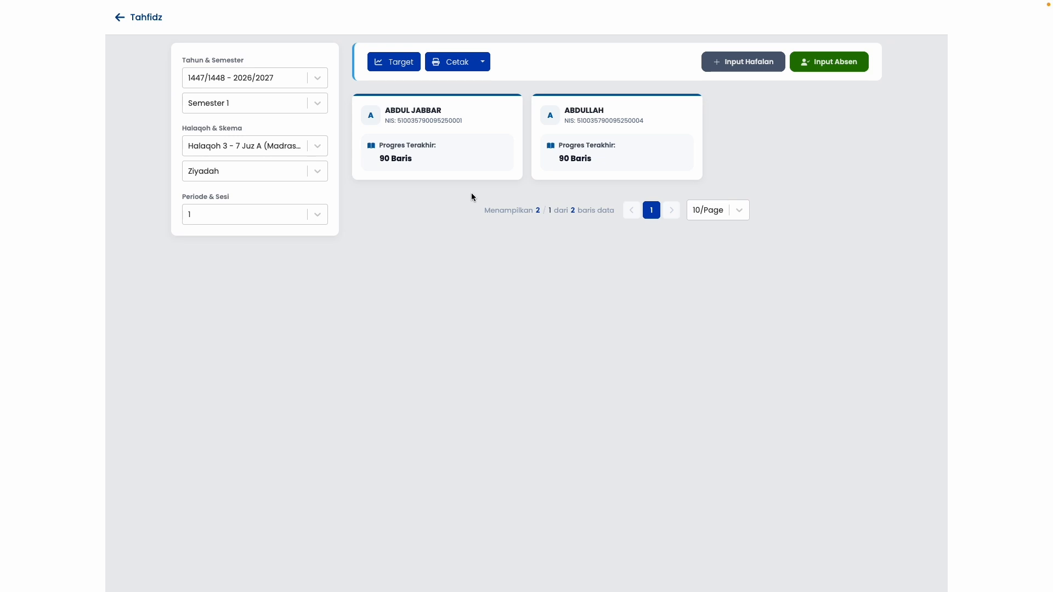
Switch the scheme of Halaqoh 3 - 7 Juz A to Murajaah.
{"action": "left_click", "coordinate": [264, 170]}
{"action": "left_click", "coordinate": [229, 218]}
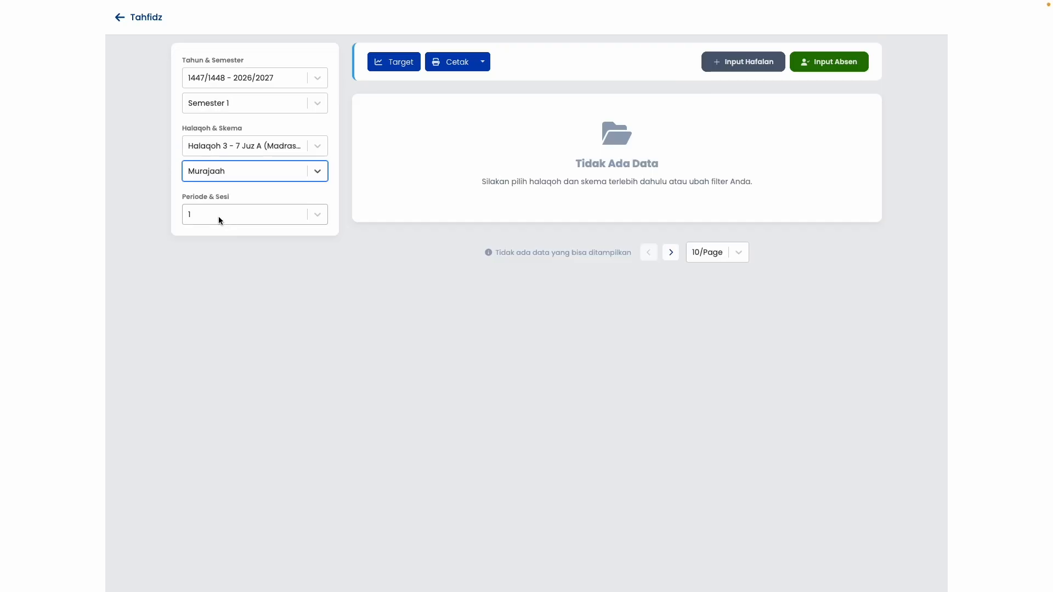
Set the month to 1 for the Murajaah scheme and save the monthly halaqoh attendance with both santri as Hadir for Sesi 1 on 28/11/1447.
{"action": "left_click", "coordinate": [219, 218]}
{"action": "left_click", "coordinate": [206, 245]}
{"action": "left_click", "coordinate": [218, 213]}
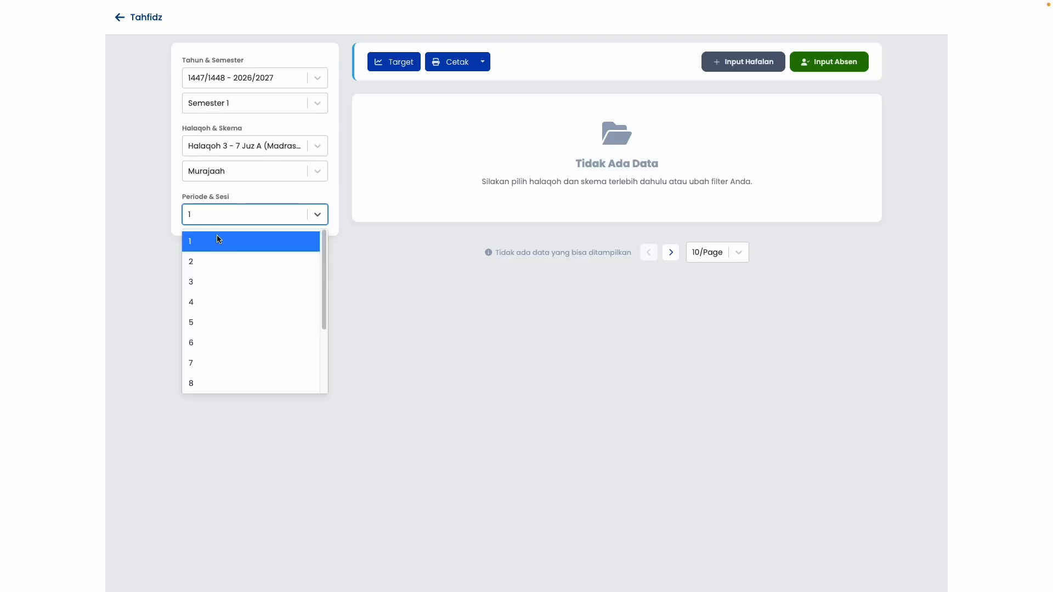
{"action": "left_click", "coordinate": [217, 239]}
{"action": "left_click", "coordinate": [828, 61]}
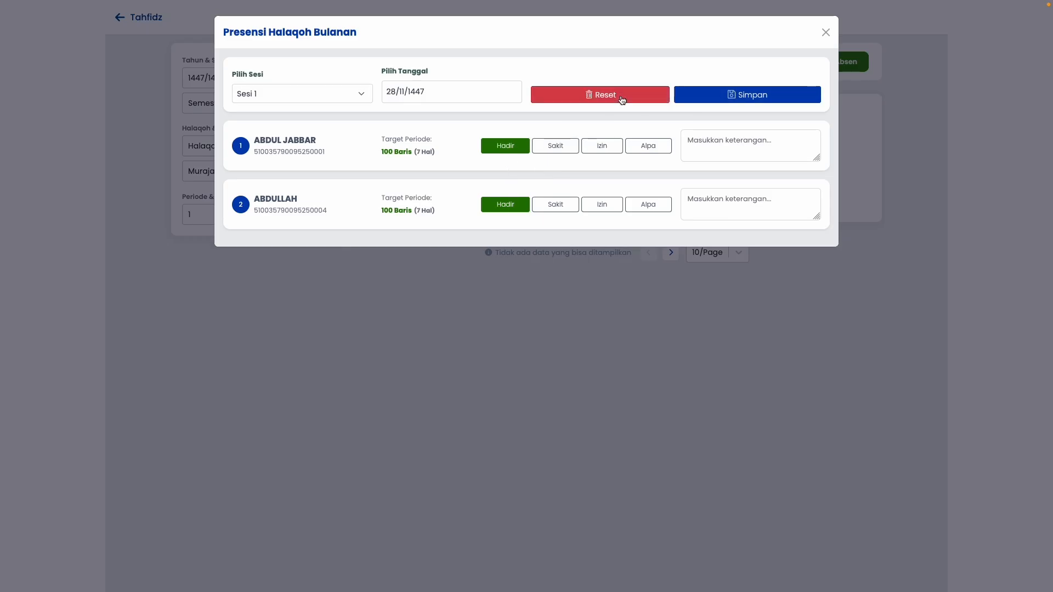
{"action": "left_click", "coordinate": [722, 95]}
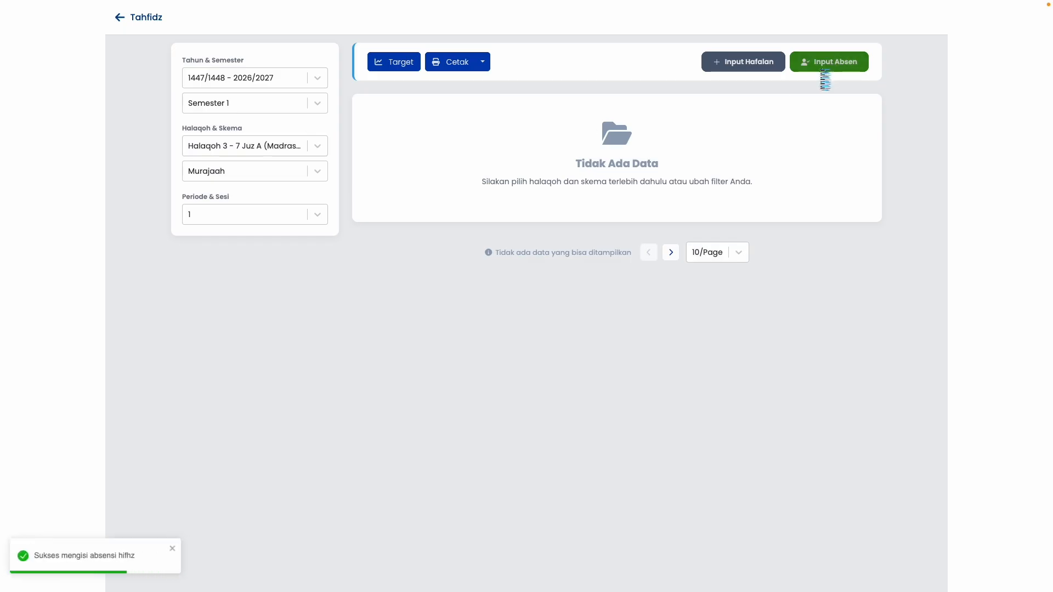
Save the Sesi 2 attendance for 28/11/1447 with the first santri as Sakit and the second as Hadir.
{"action": "left_click", "coordinate": [826, 63]}
{"action": "left_click", "coordinate": [315, 92]}
{"action": "left_click", "coordinate": [311, 103]}
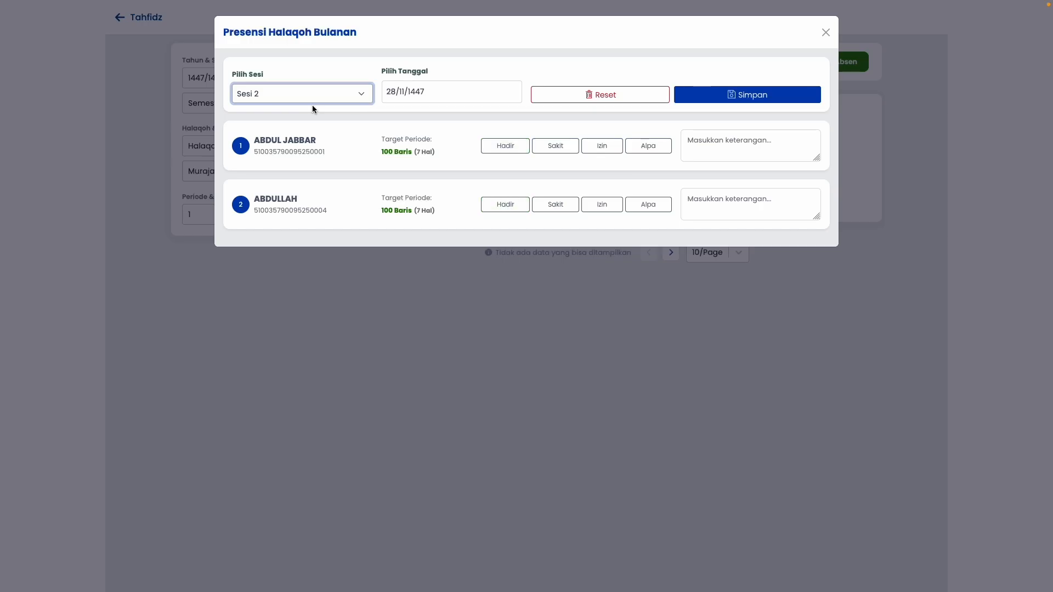
{"action": "left_click", "coordinate": [547, 144]}
{"action": "left_click", "coordinate": [499, 206]}
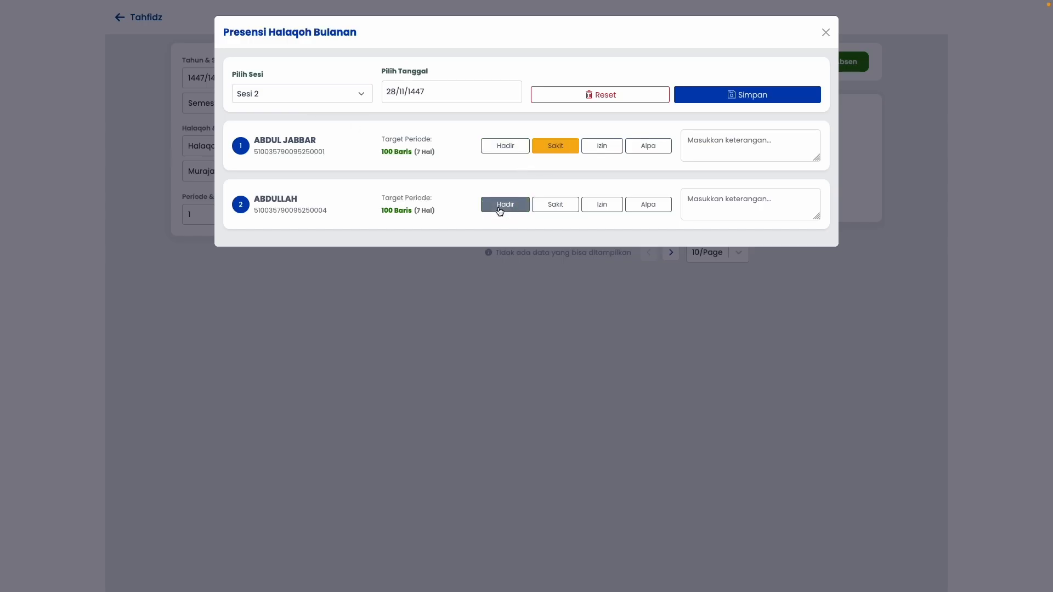
{"action": "left_click", "coordinate": [764, 96]}
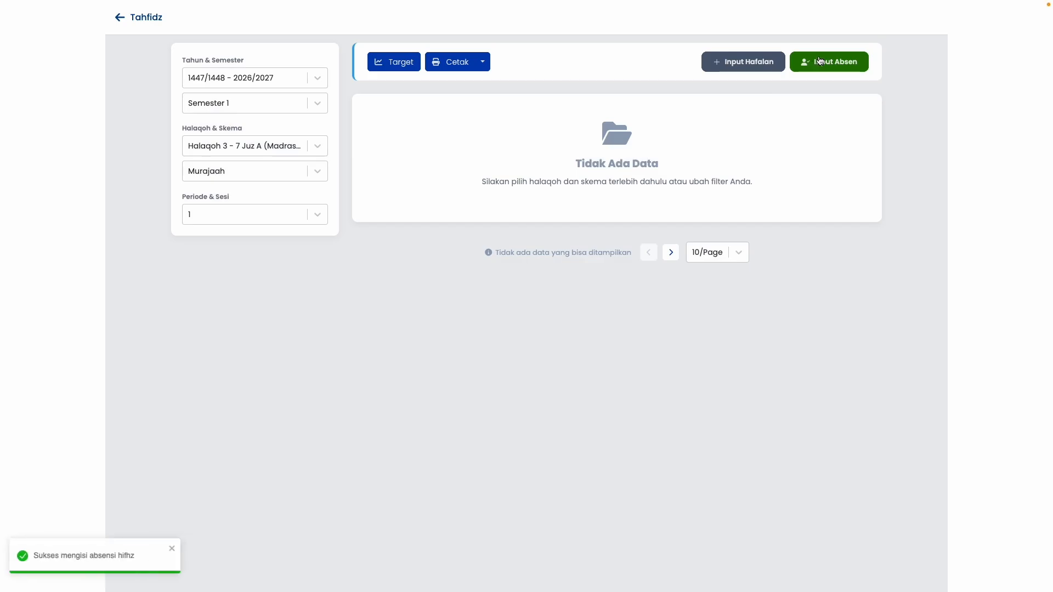
Save the Sesi 3 attendance for 28/11/1447 with both santri as Hadir.
{"action": "left_click", "coordinate": [821, 60]}
{"action": "left_click", "coordinate": [328, 91]}
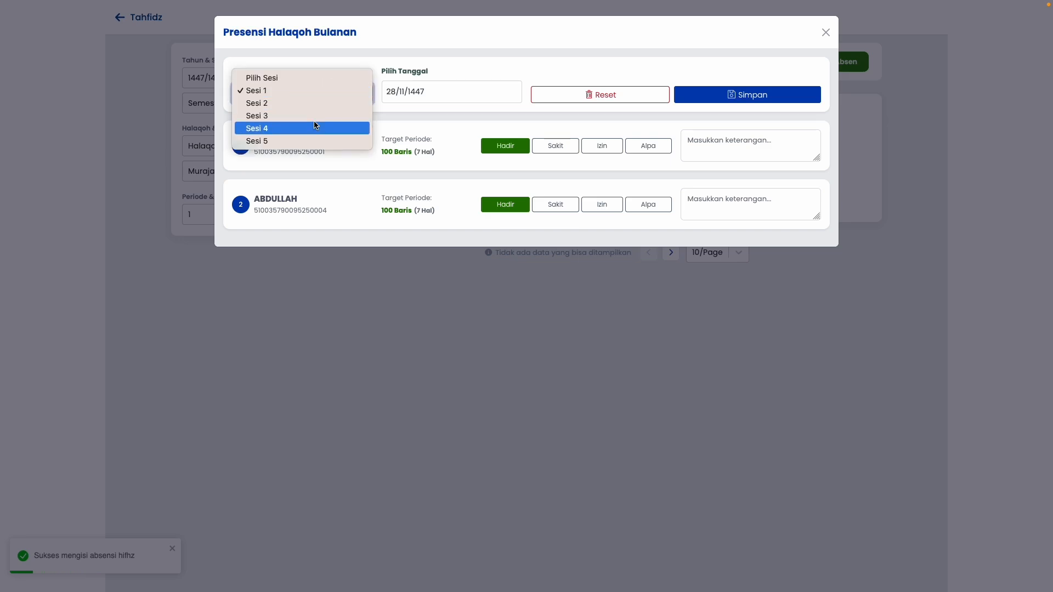
{"action": "left_click", "coordinate": [316, 117]}
{"action": "left_click", "coordinate": [508, 146]}
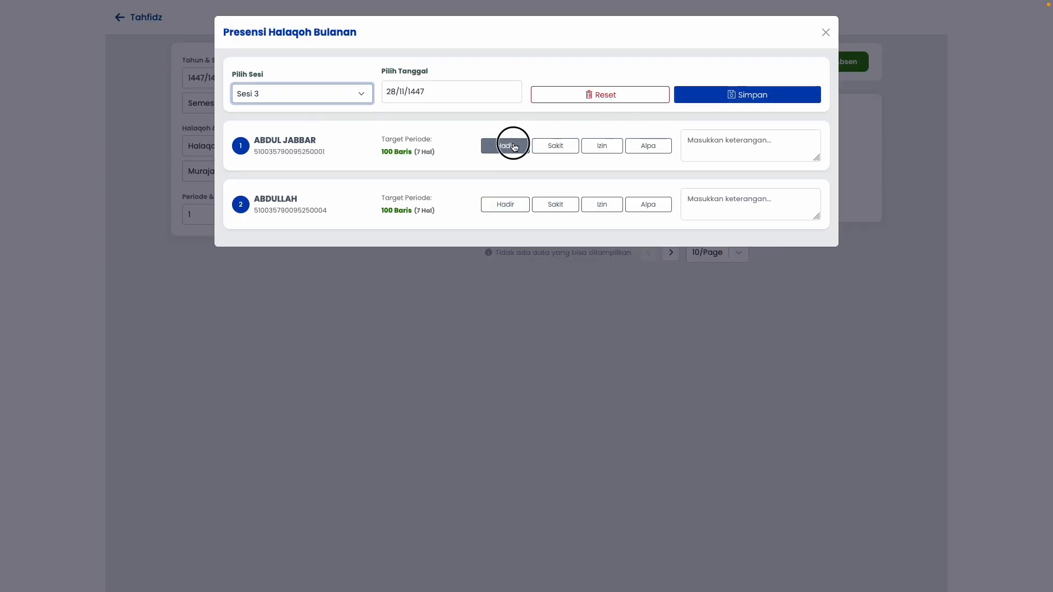
{"action": "left_click", "coordinate": [505, 206]}
{"action": "left_click", "coordinate": [736, 98]}
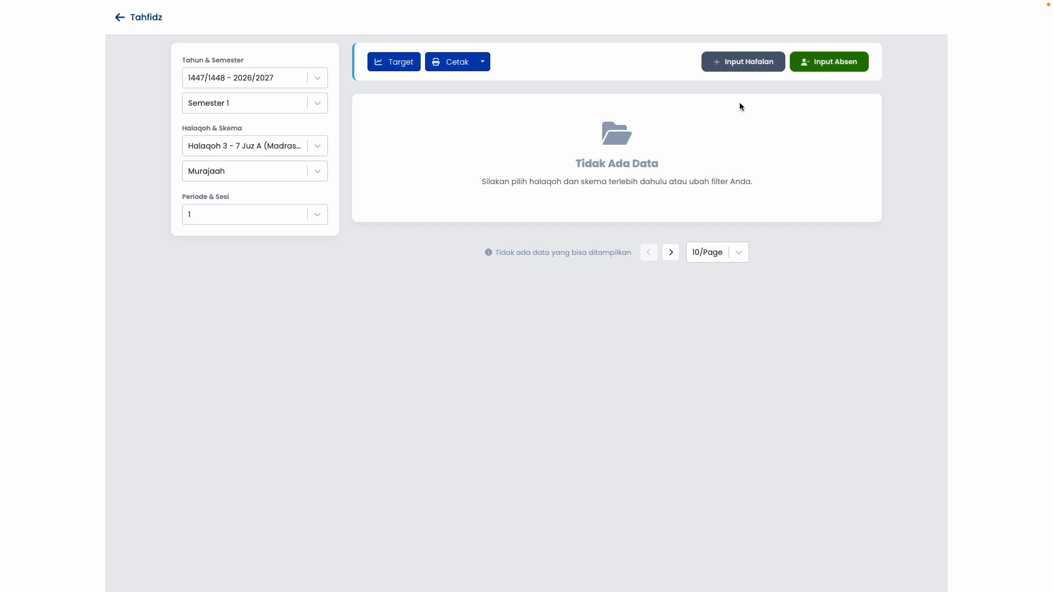
View the date calendar in the monthly halaqoh attendance form and close the form without saving.
{"action": "left_click", "coordinate": [829, 61]}
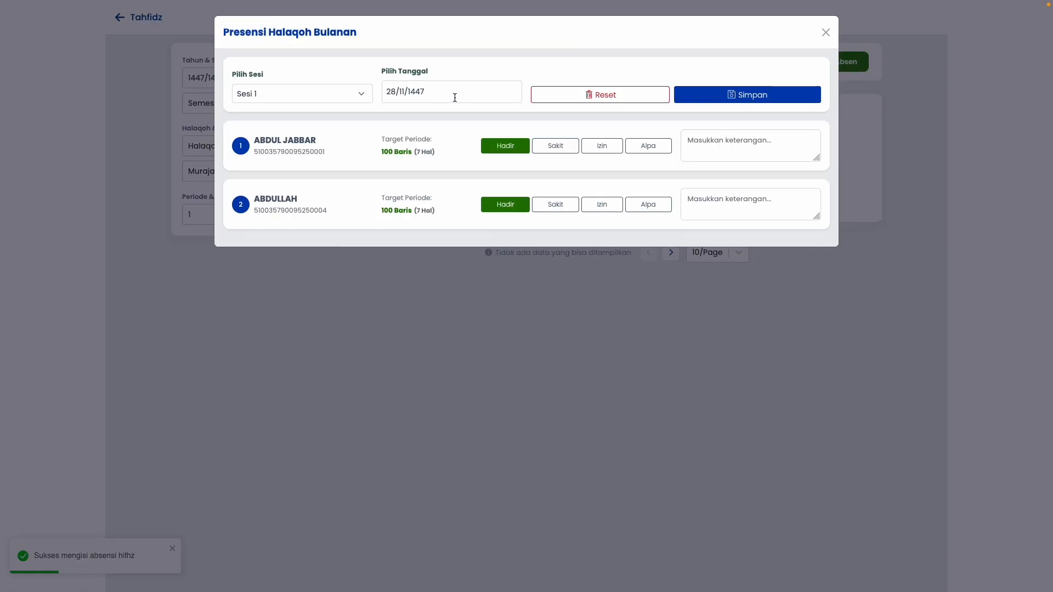
{"action": "left_click", "coordinate": [448, 92]}
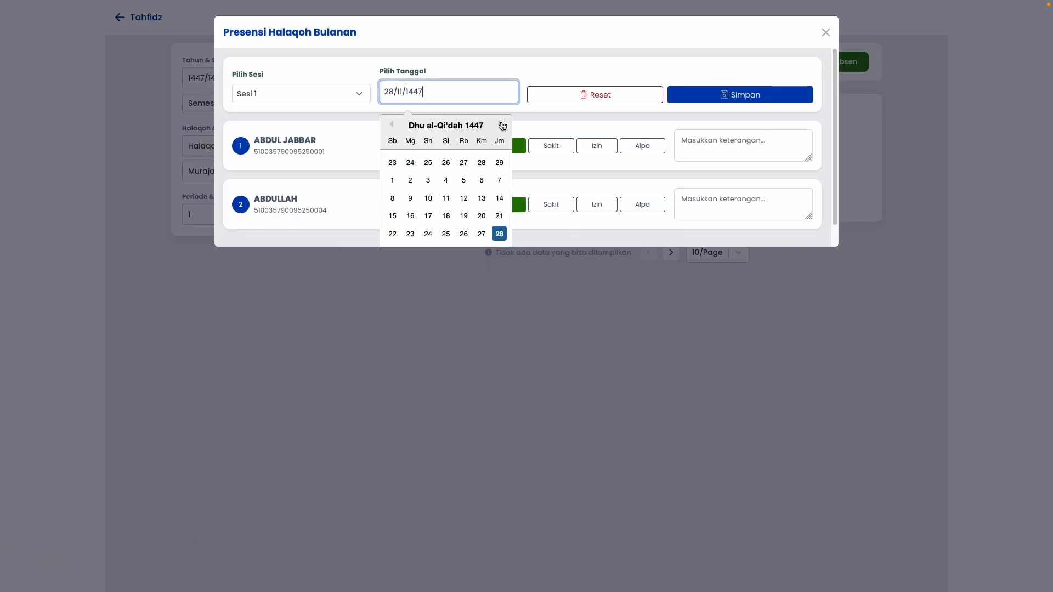
{"action": "left_click", "coordinate": [548, 79]}
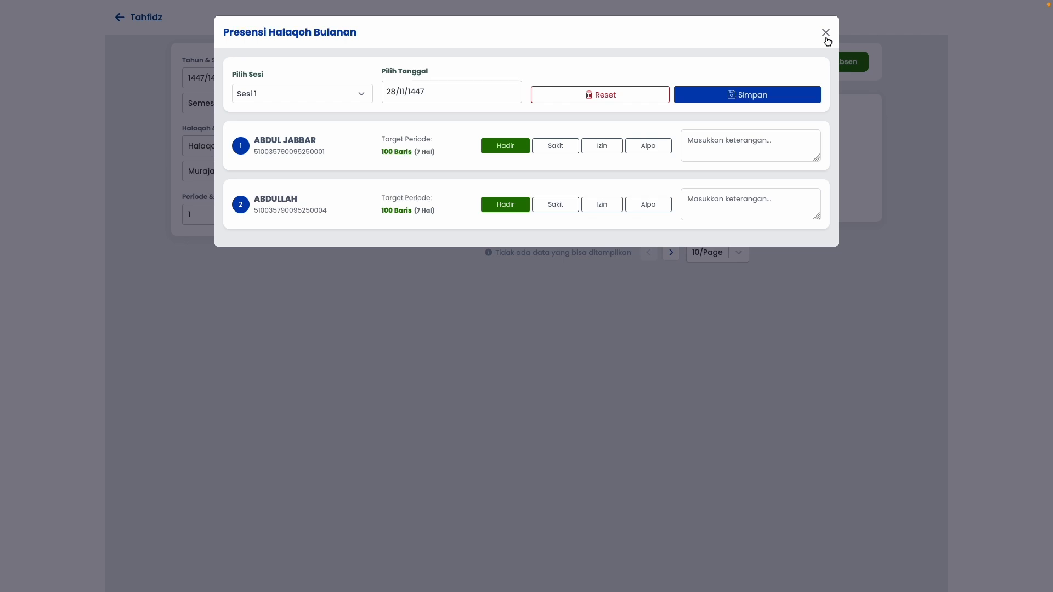
{"action": "left_click", "coordinate": [826, 33]}
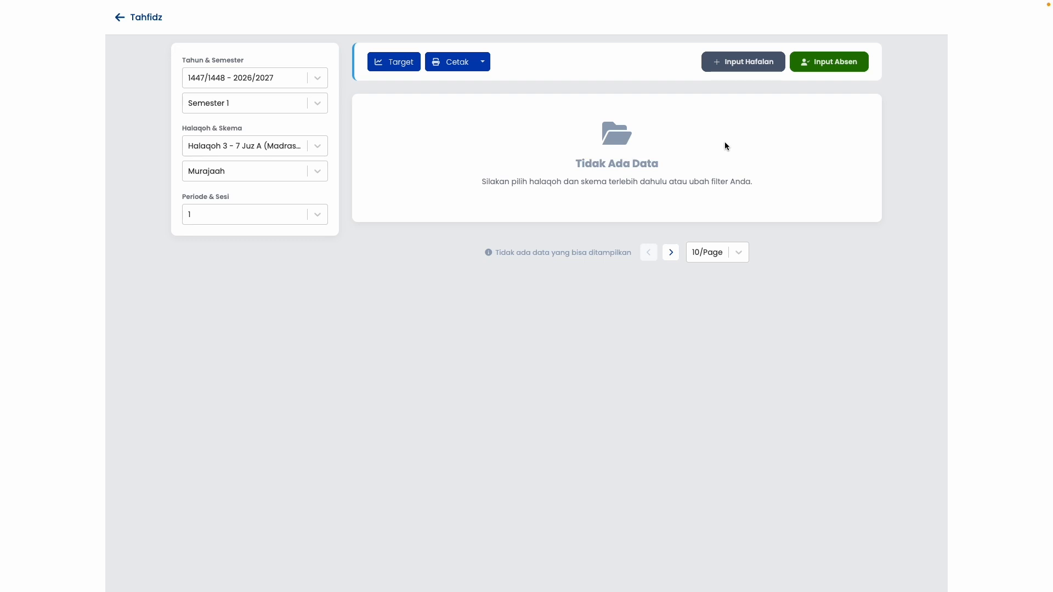
View the Sesi 4 entry in the monthly halaqoh attendance form and close it without saving.
{"action": "left_click", "coordinate": [825, 67]}
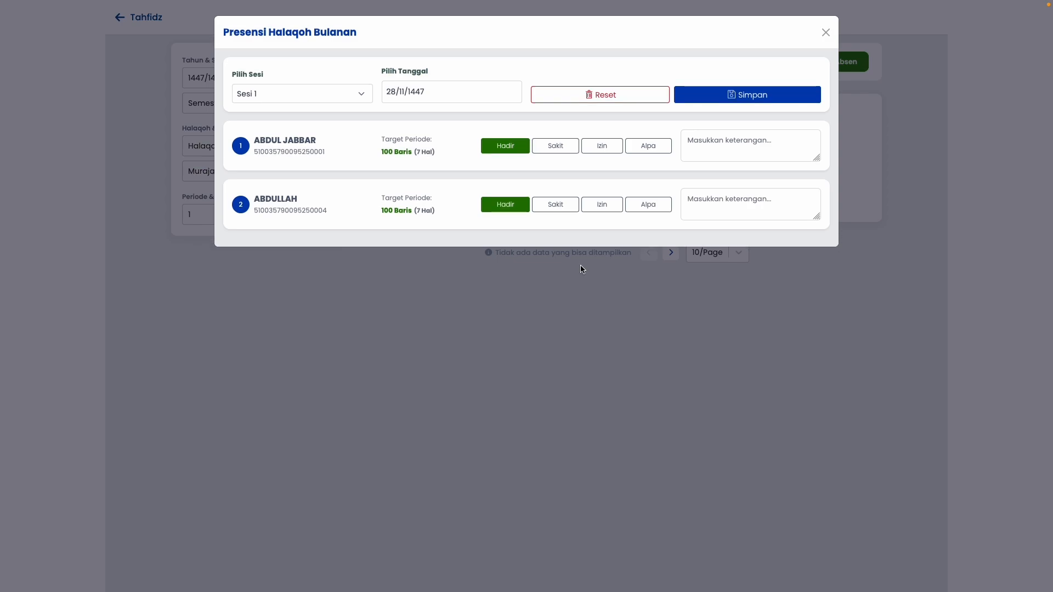
{"action": "left_click", "coordinate": [308, 93]}
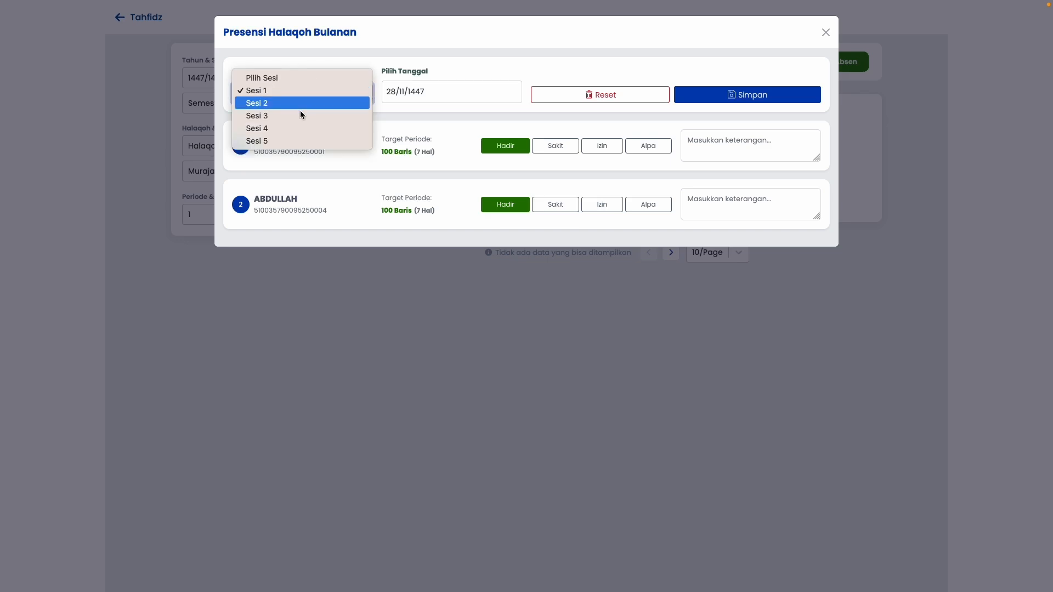
{"action": "left_click", "coordinate": [290, 130]}
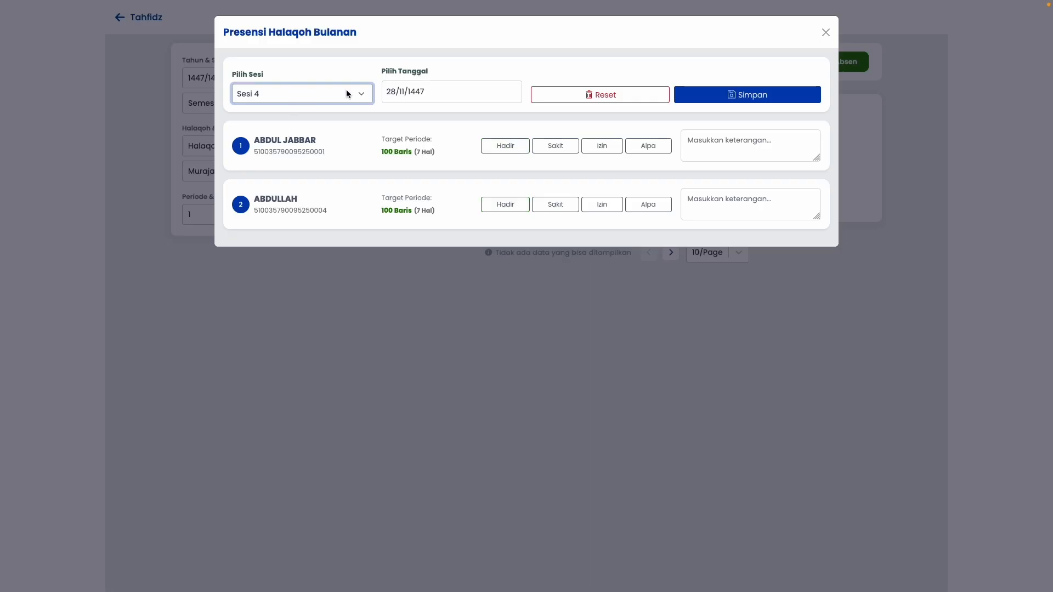
{"action": "left_click", "coordinate": [826, 33]}
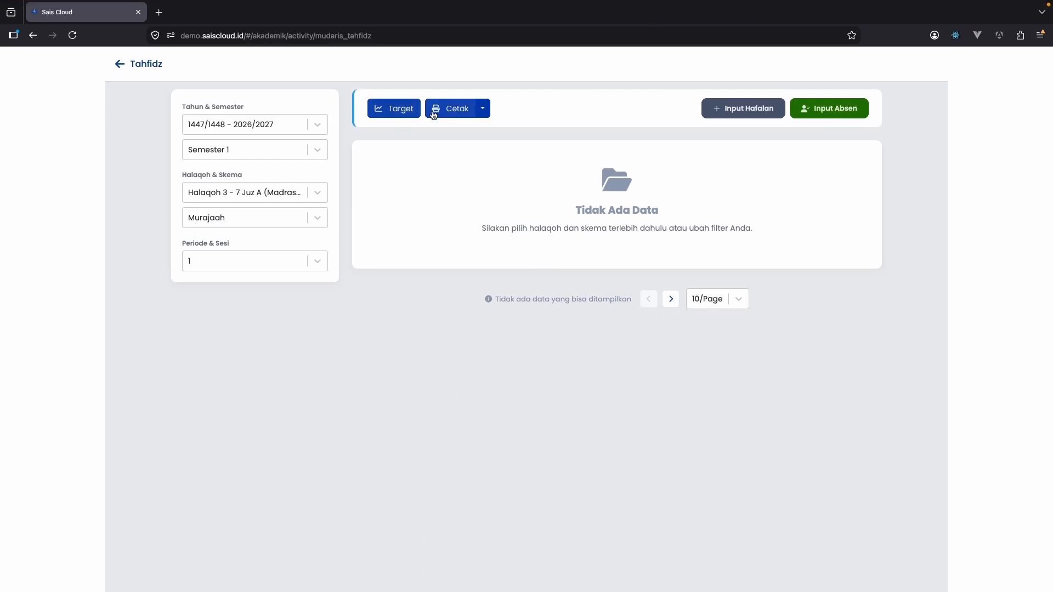
View the memorization targets of Halaqoh 1-2 Juz with the browser bars hidden.
{"action": "left_click", "coordinate": [407, 109]}
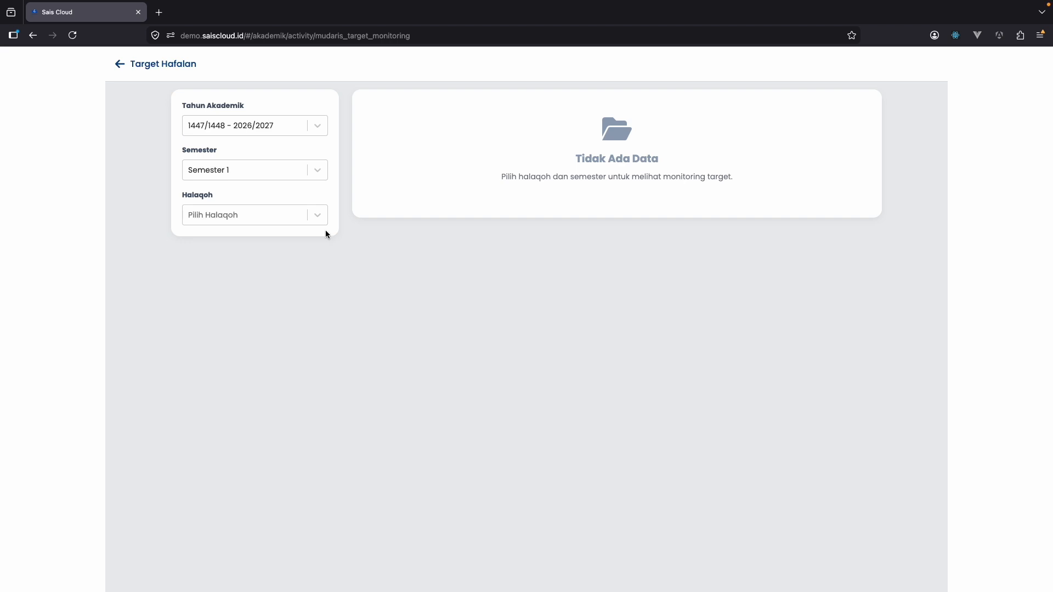
{"action": "left_click", "coordinate": [291, 217]}
{"action": "left_click", "coordinate": [250, 247]}
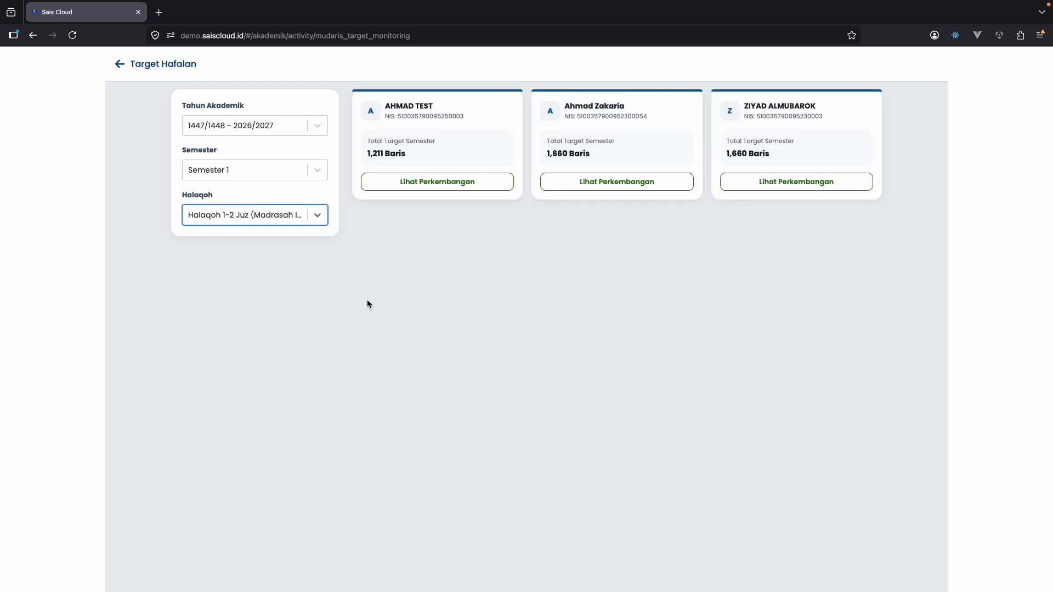
{"action": "key", "text": "super+shift+f"}
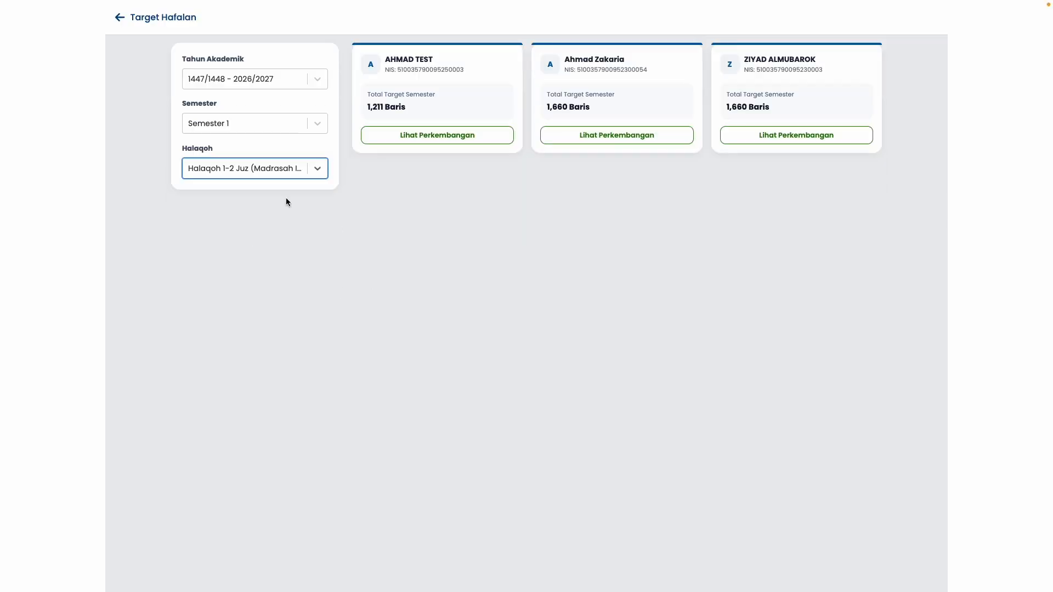
Reopen the memorization targets from the Tahfidz page and examine the first santri's monthly progress in Halaqoh 3 - 7 Juz A.
{"action": "left_click", "coordinate": [119, 17]}
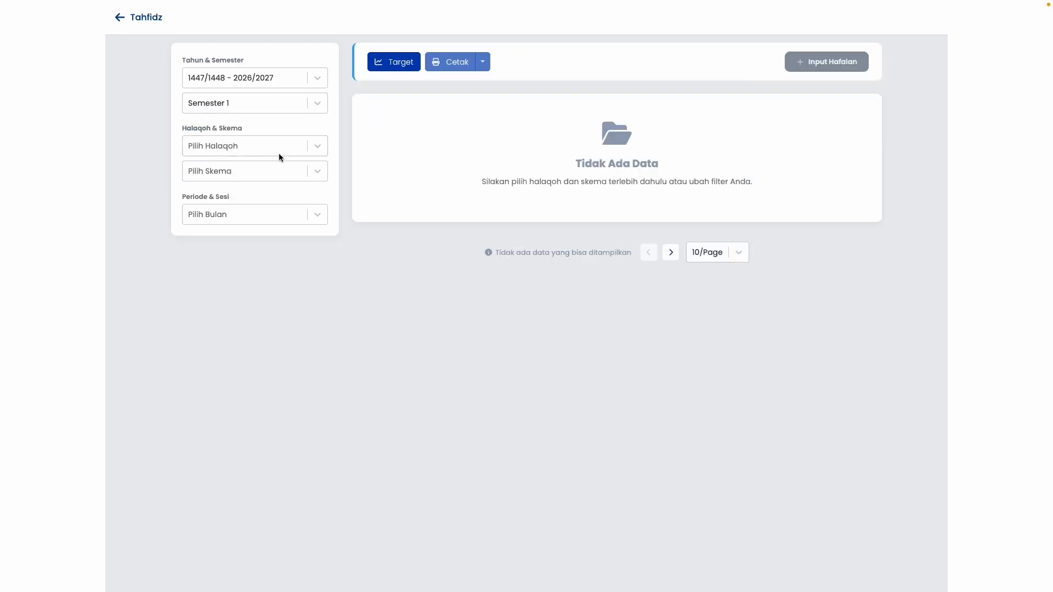
{"action": "left_click", "coordinate": [403, 61]}
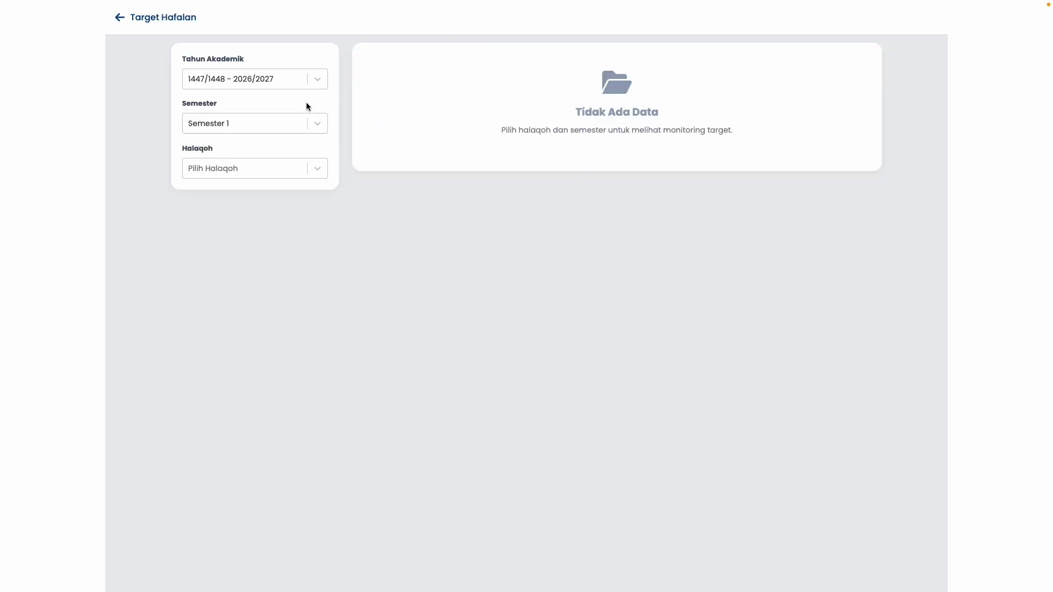
{"action": "left_click", "coordinate": [237, 168]}
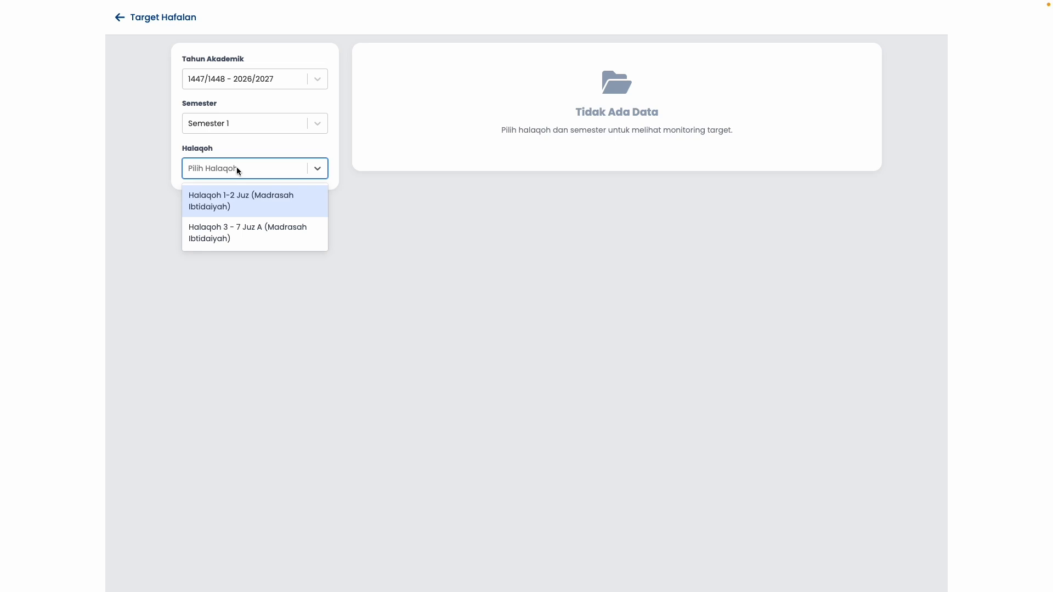
{"action": "left_click", "coordinate": [219, 244]}
{"action": "left_click", "coordinate": [437, 135]}
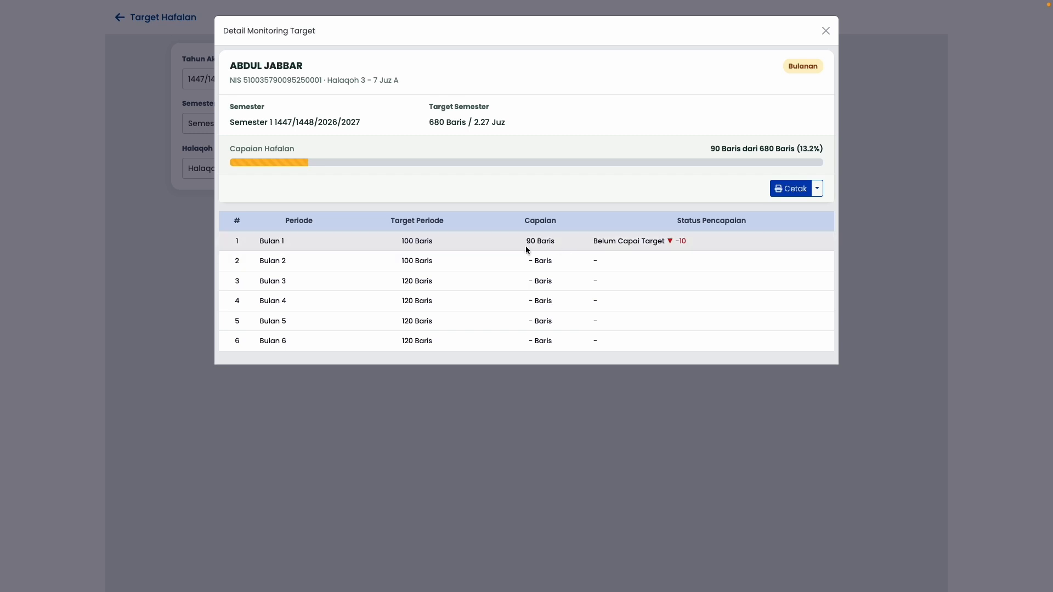
{"action": "double_click", "coordinate": [679, 241]}
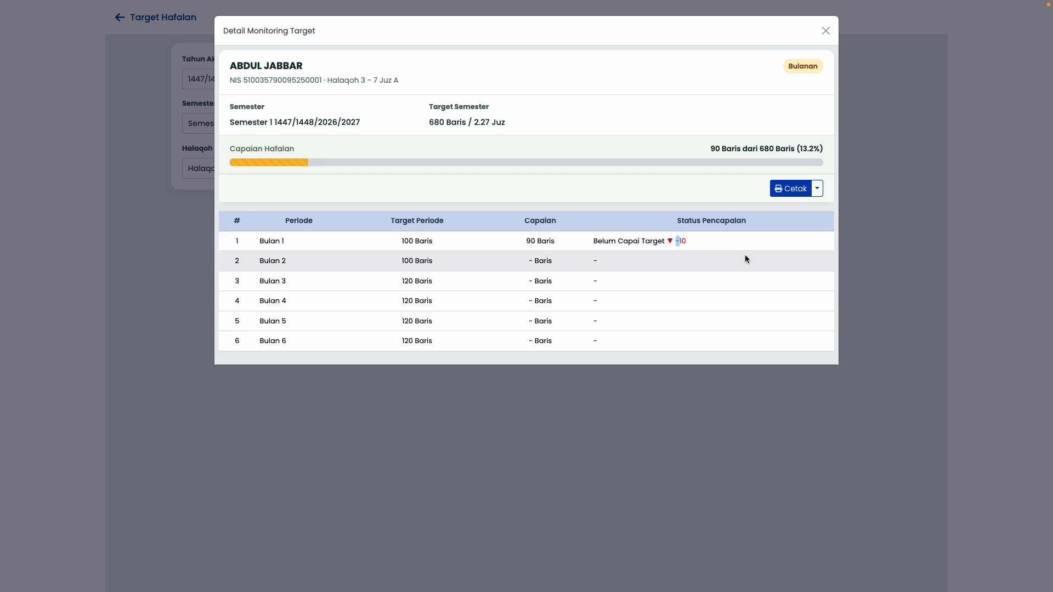
Preview the santri's Target & Progres printout, cancel it without saving, and close the target details.
{"action": "left_click", "coordinate": [820, 189]}
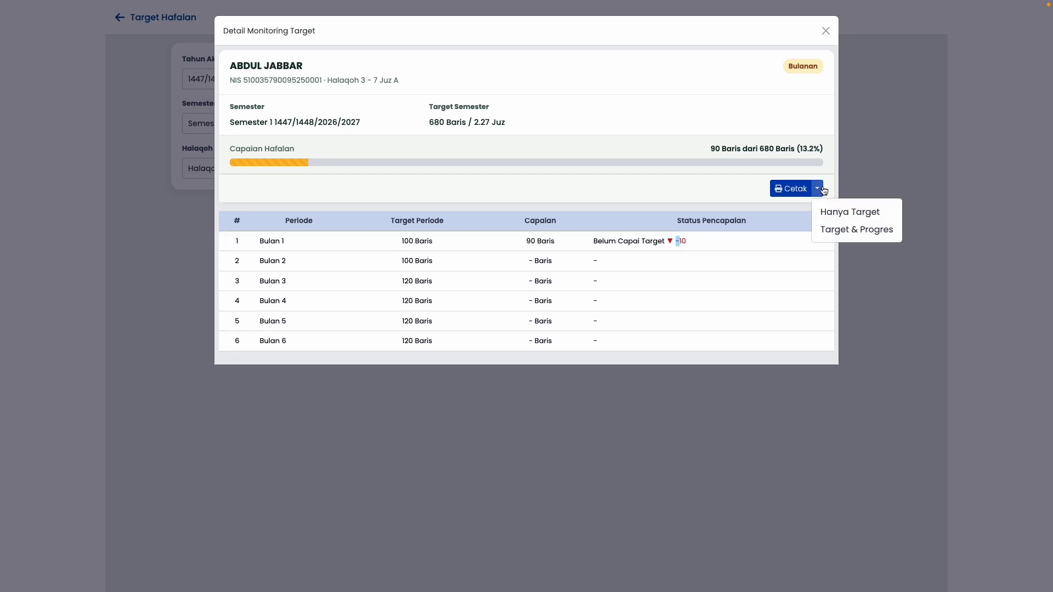
{"action": "left_click", "coordinate": [837, 230]}
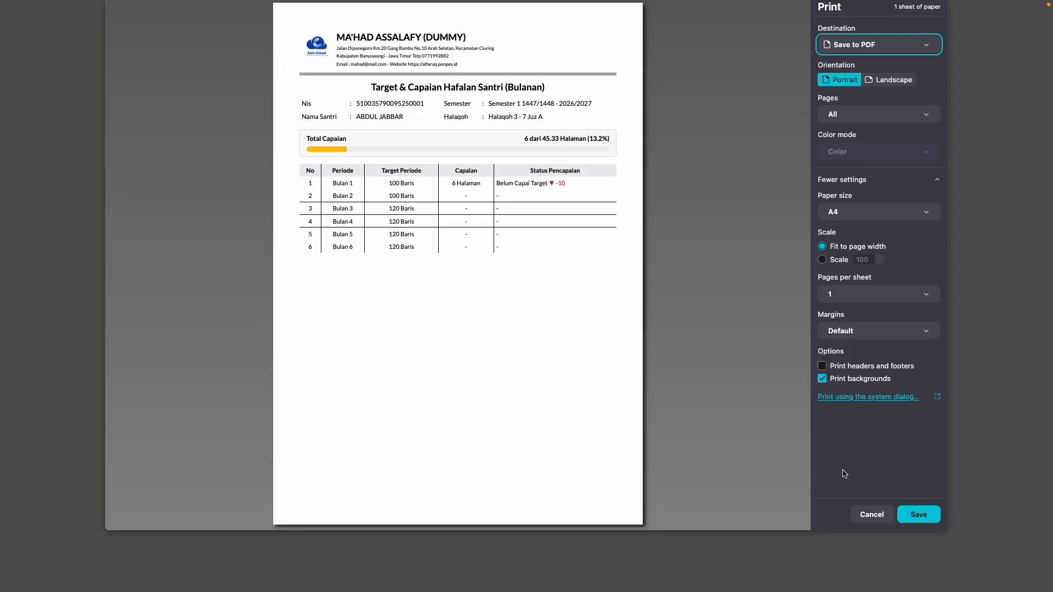
{"action": "left_click", "coordinate": [860, 515]}
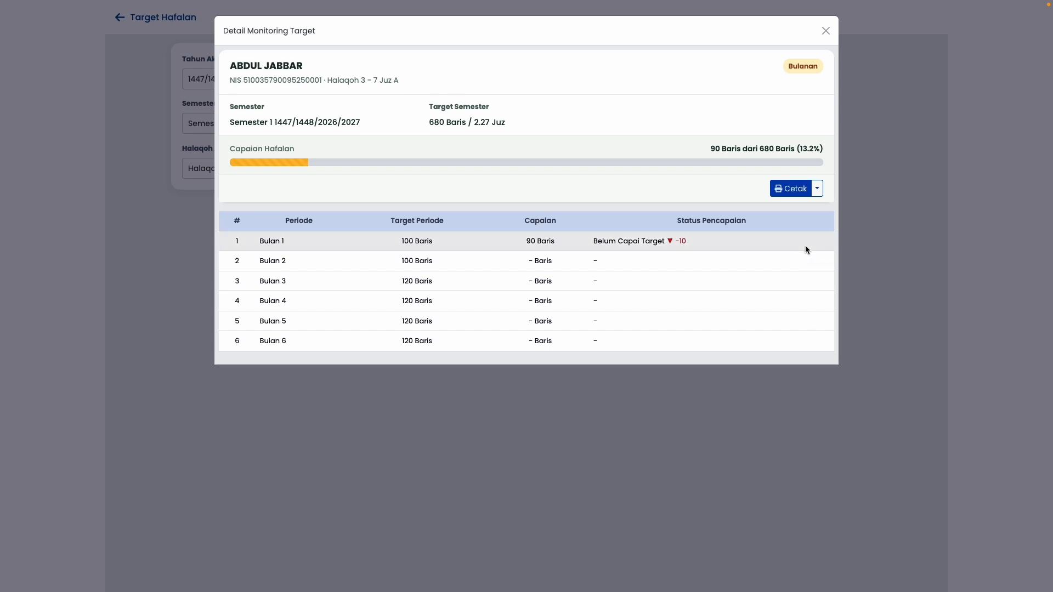
{"action": "left_click", "coordinate": [826, 31]}
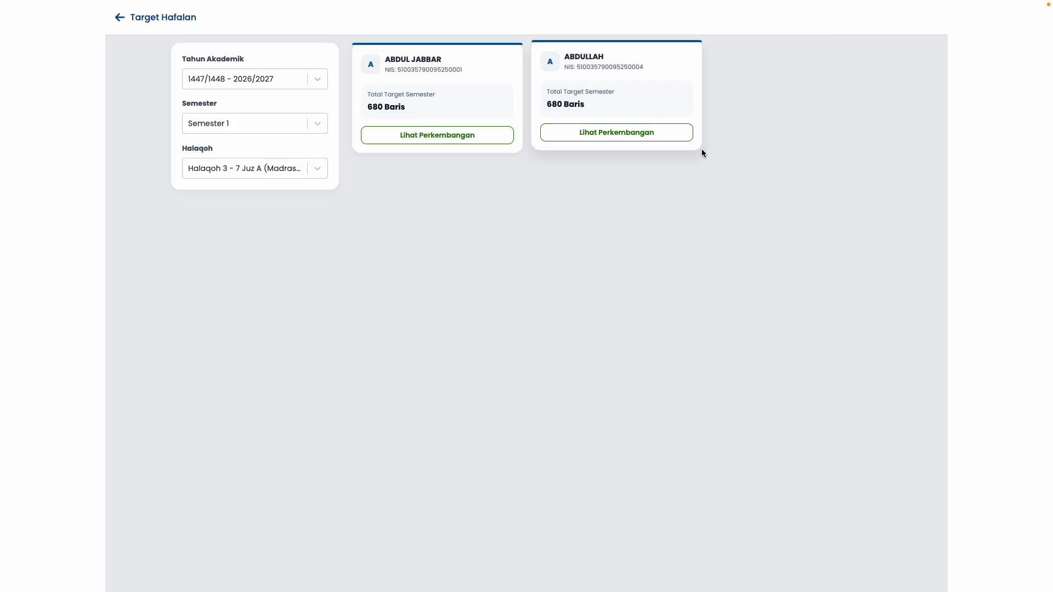
Switch the targets to Halaqoh 1-2 Juz, examine the third santri's daily target progress, and close the details.
{"action": "left_click", "coordinate": [260, 169]}
{"action": "left_click", "coordinate": [245, 199]}
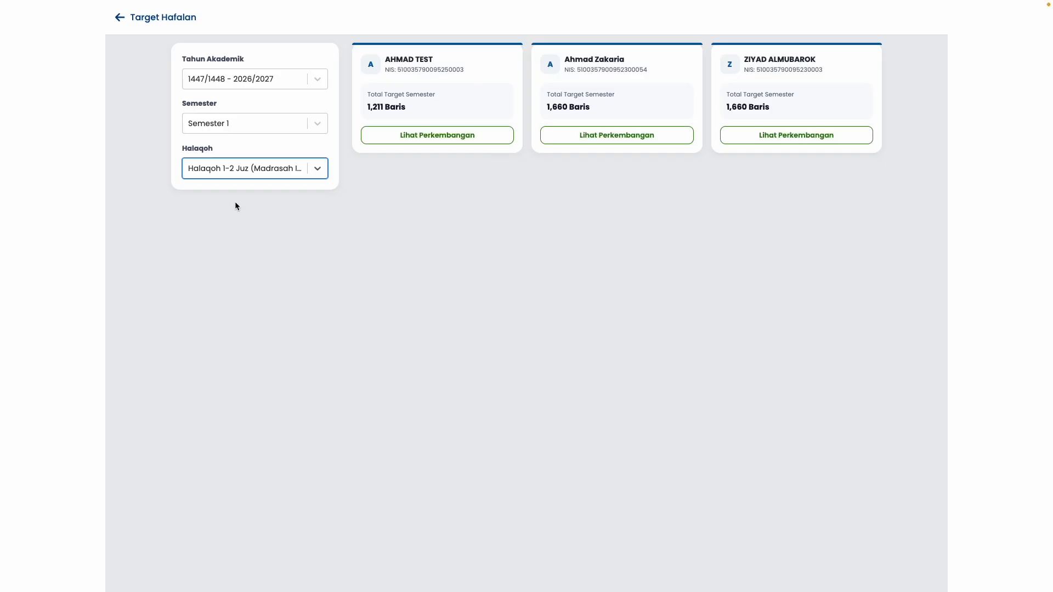
{"action": "left_click", "coordinate": [798, 137]}
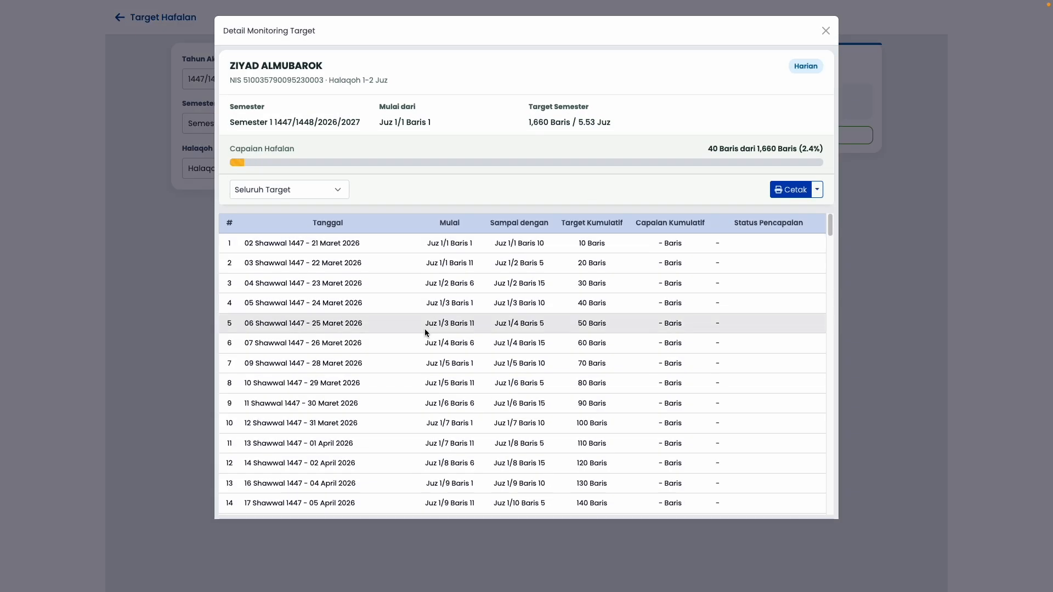
{"action": "scroll", "coordinate": [425, 331], "scroll_direction": "down", "scroll_amount": 2}
{"action": "scroll", "coordinate": [425, 331], "scroll_direction": "up", "scroll_amount": 2}
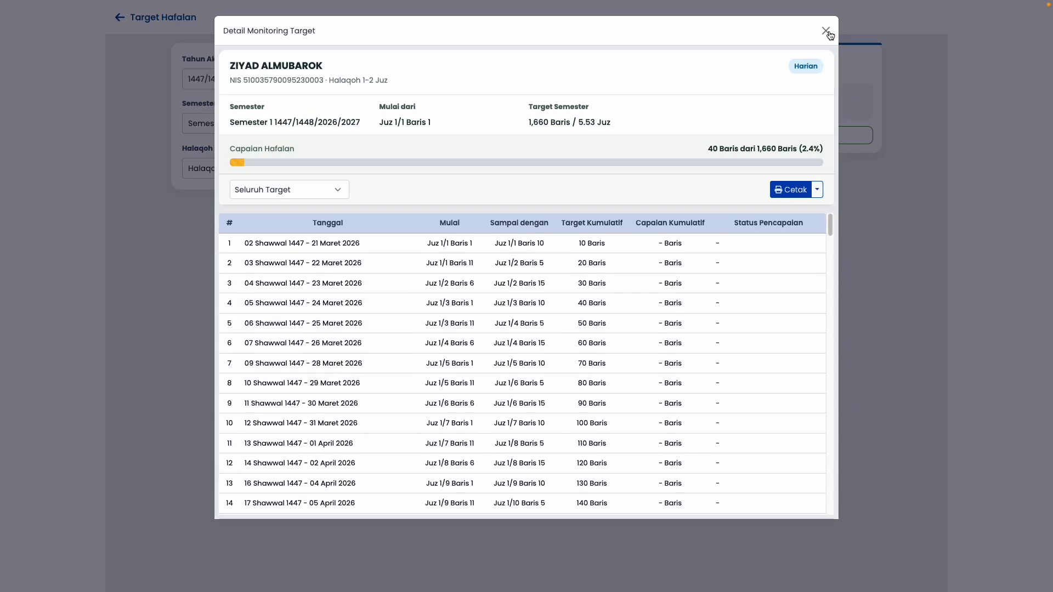
{"action": "left_click", "coordinate": [826, 31]}
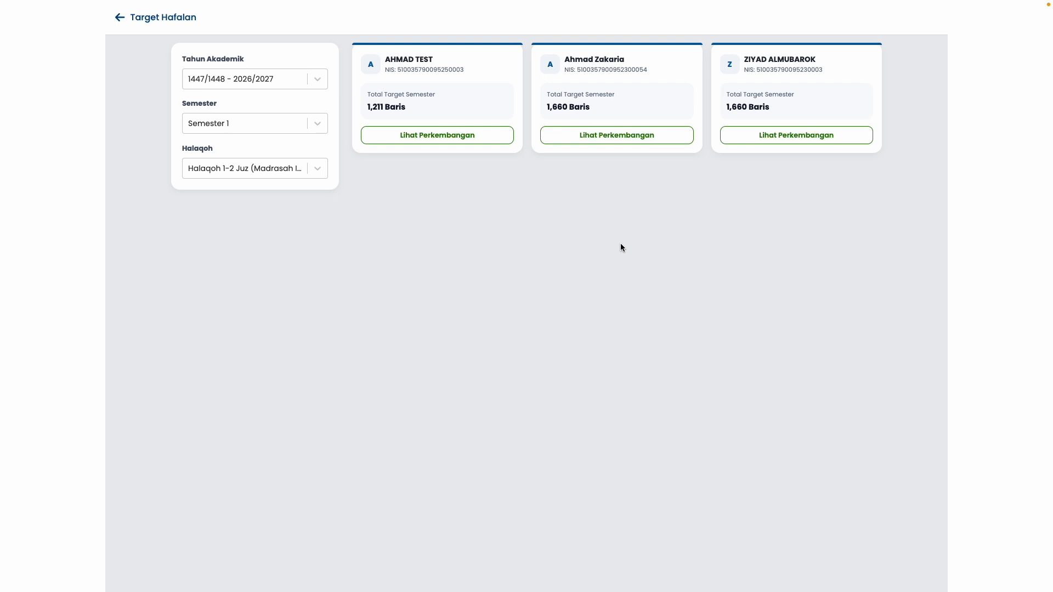
Return to the Tahfidz page and view the available scheme choices without selecting one.
{"action": "left_click", "coordinate": [121, 21]}
{"action": "left_click", "coordinate": [209, 172]}
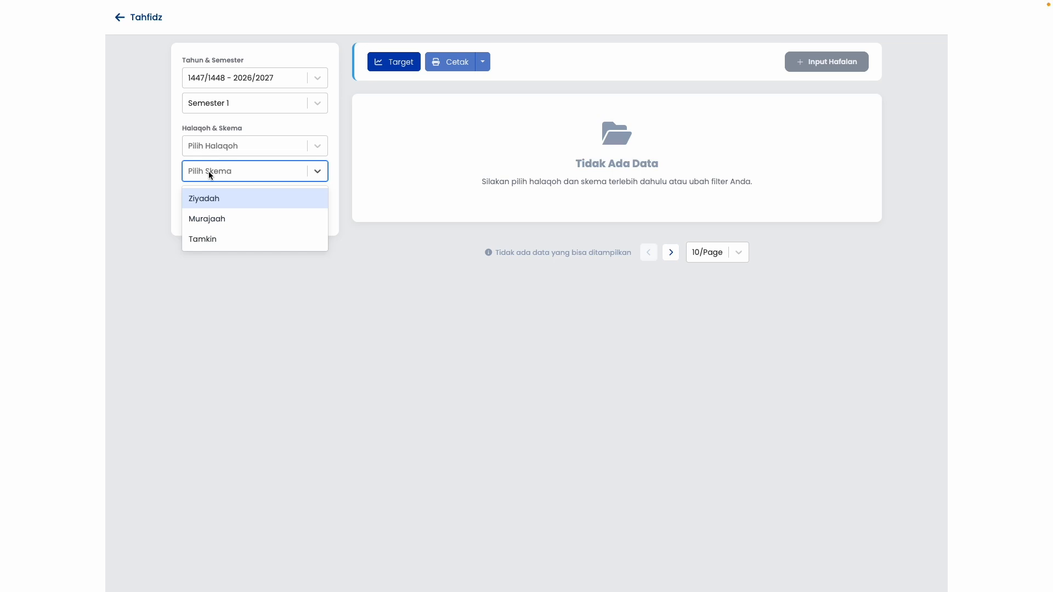
{"action": "left_click", "coordinate": [380, 278]}
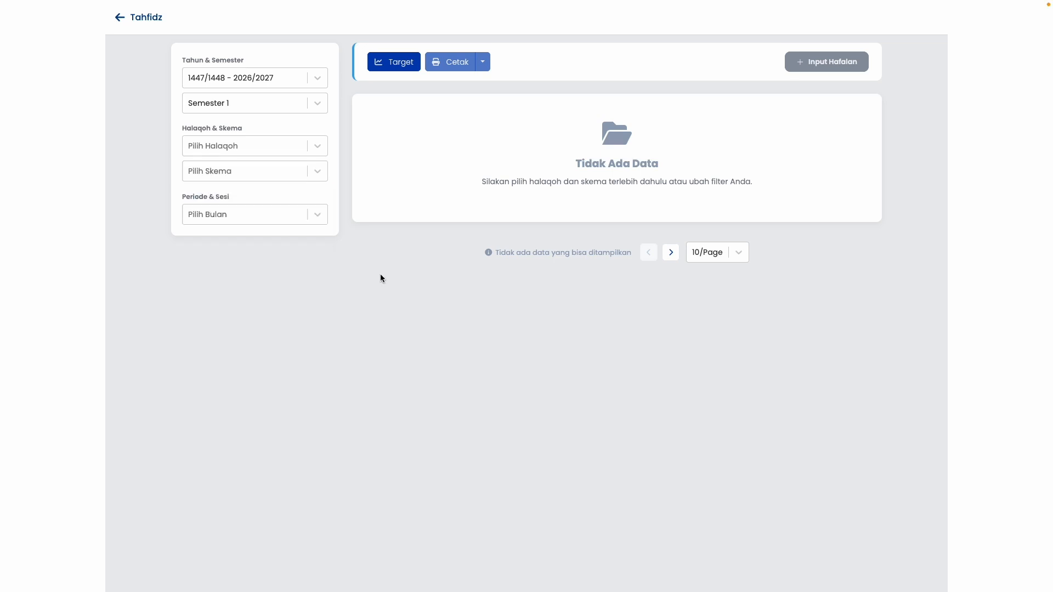